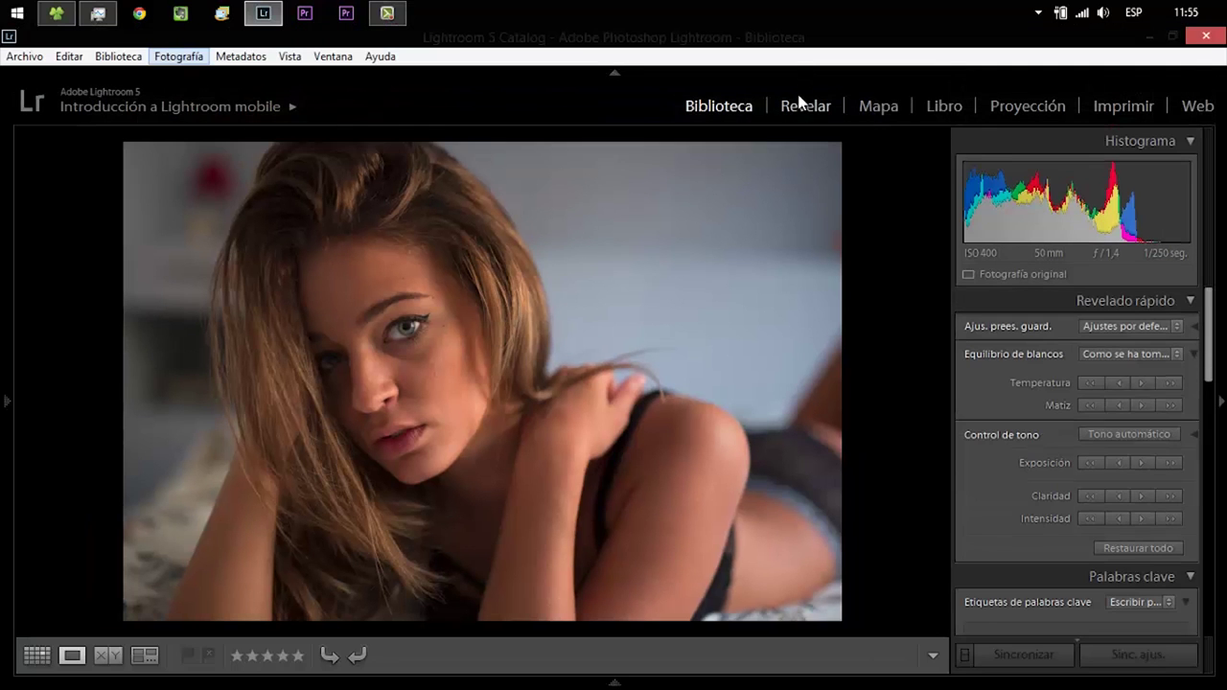
Open the portrait in the Revelar (Develop) module
left_click(799, 106)
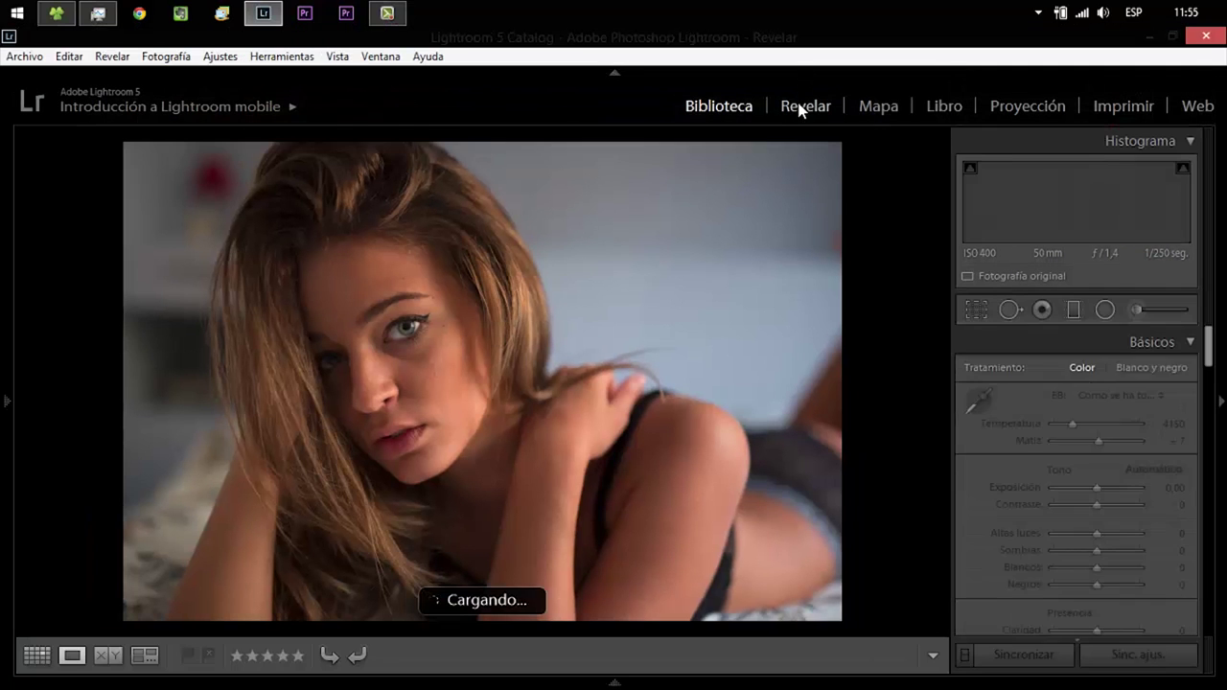
left_click(617, 71)
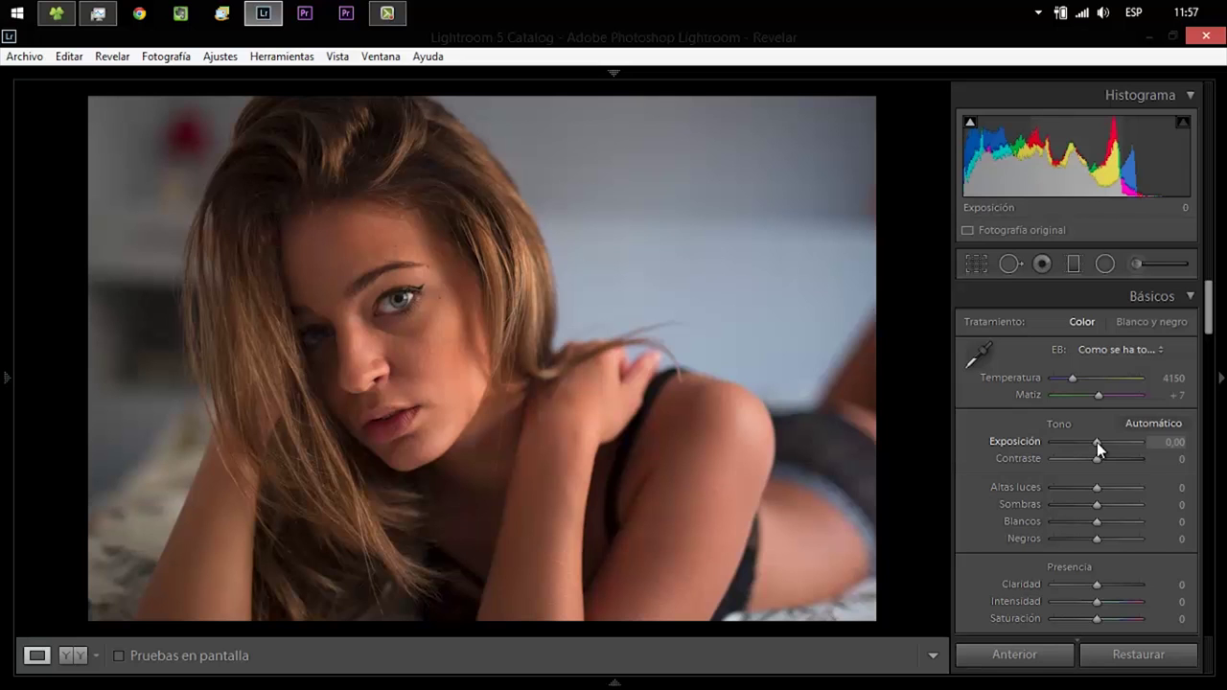
Try exposure +1,25 and highlights −42, reset both to 0, then set Claridad to +100
left_click_drag(1098, 441, 1109, 442)
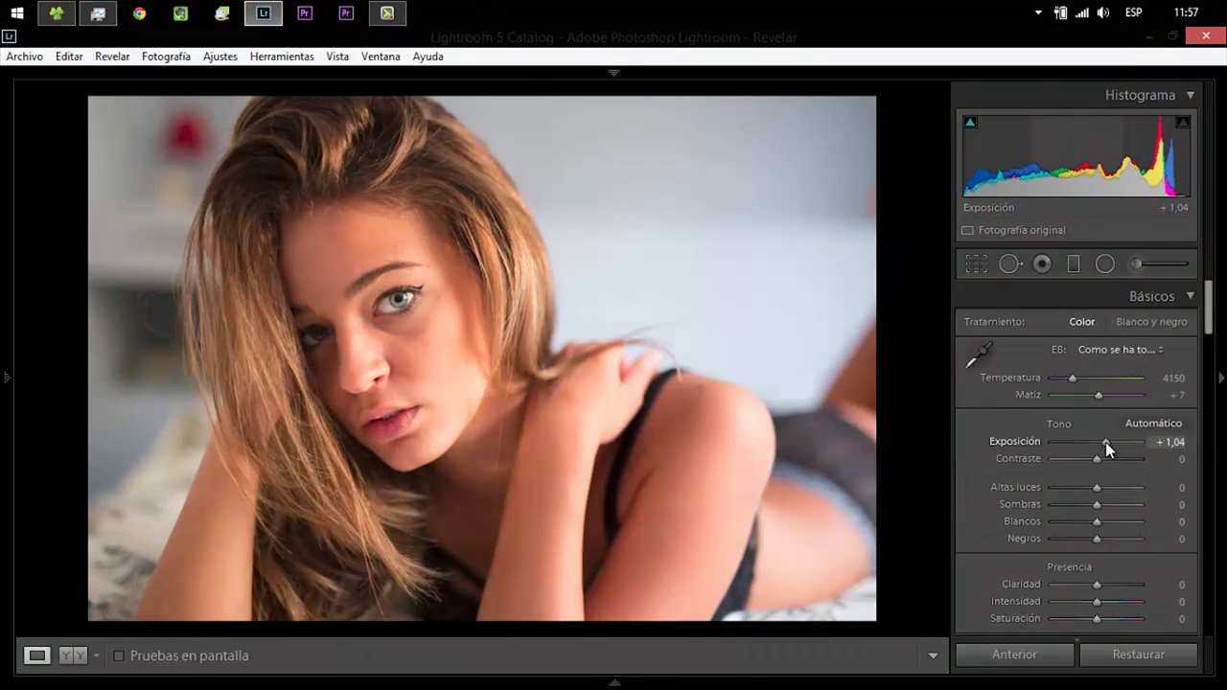
left_click_drag(1105, 441, 1104, 440)
key("XF86MonBrightnessUp")
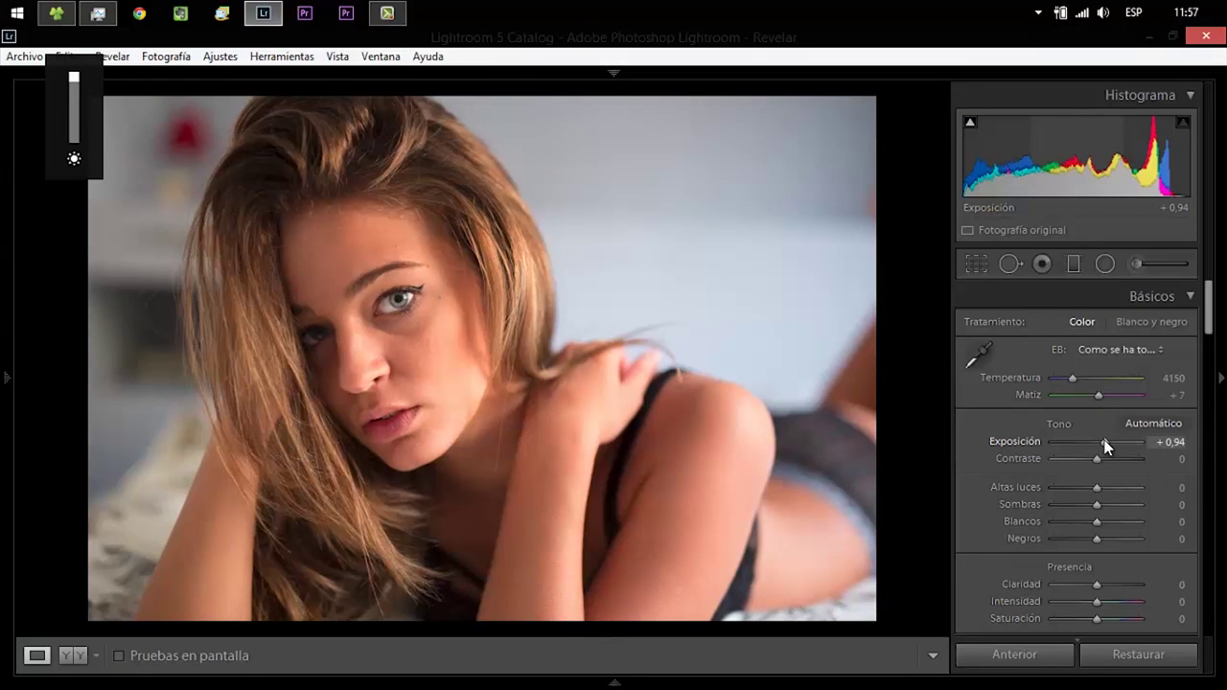
left_click_drag(1104, 441, 1107, 441)
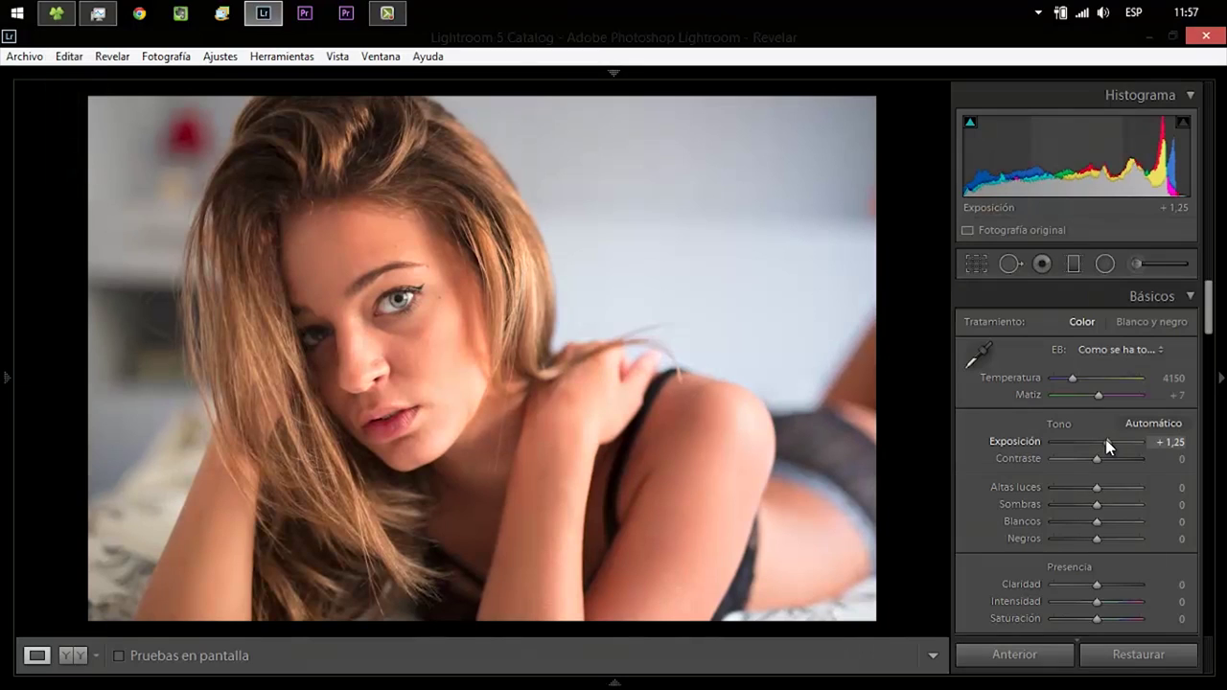
left_click_drag(1096, 487, 1078, 489)
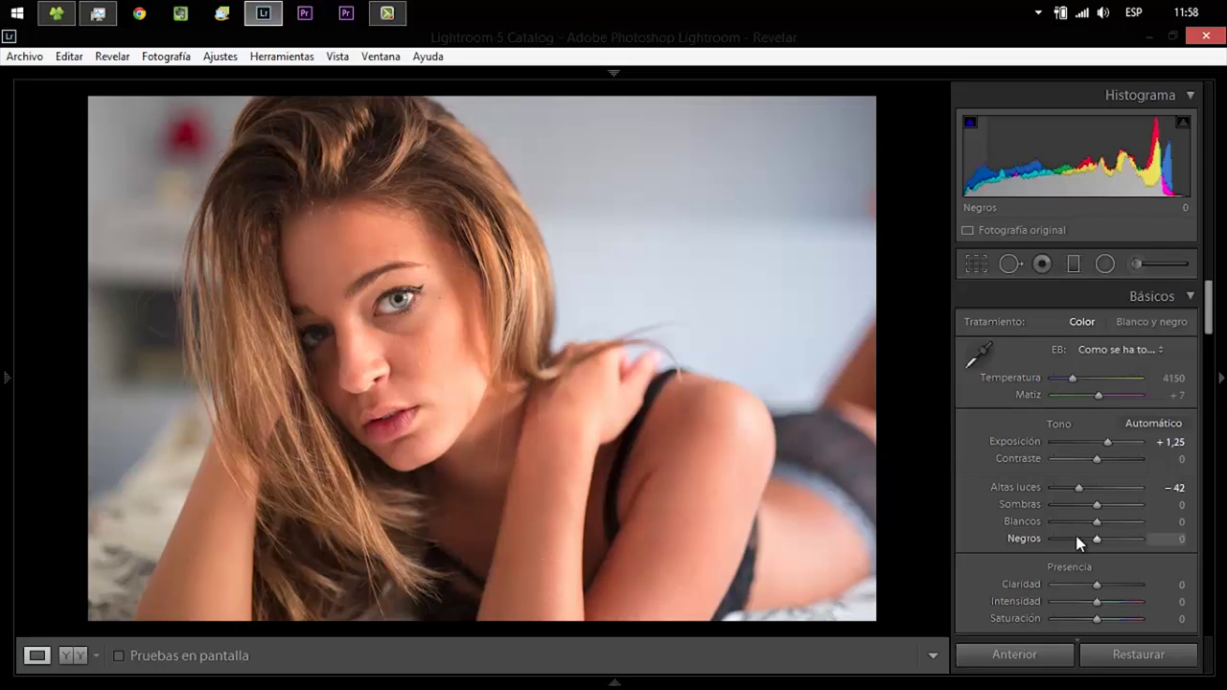
double_click(1105, 443)
double_click(1077, 486)
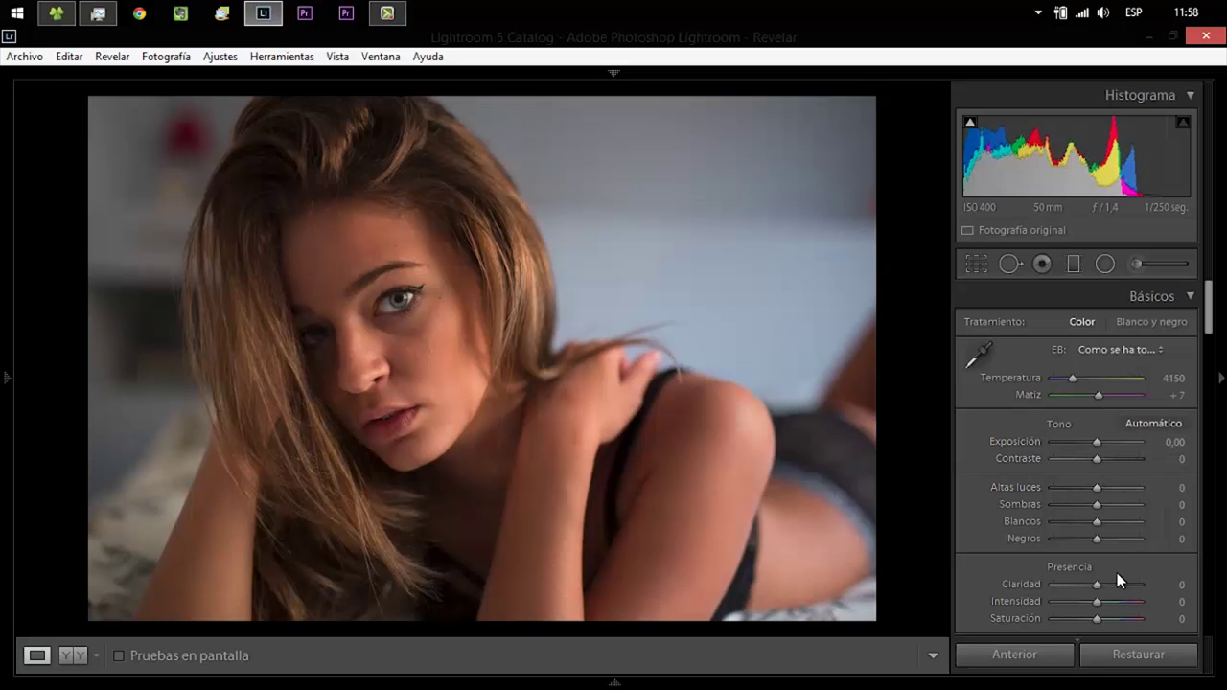
left_click(1145, 584)
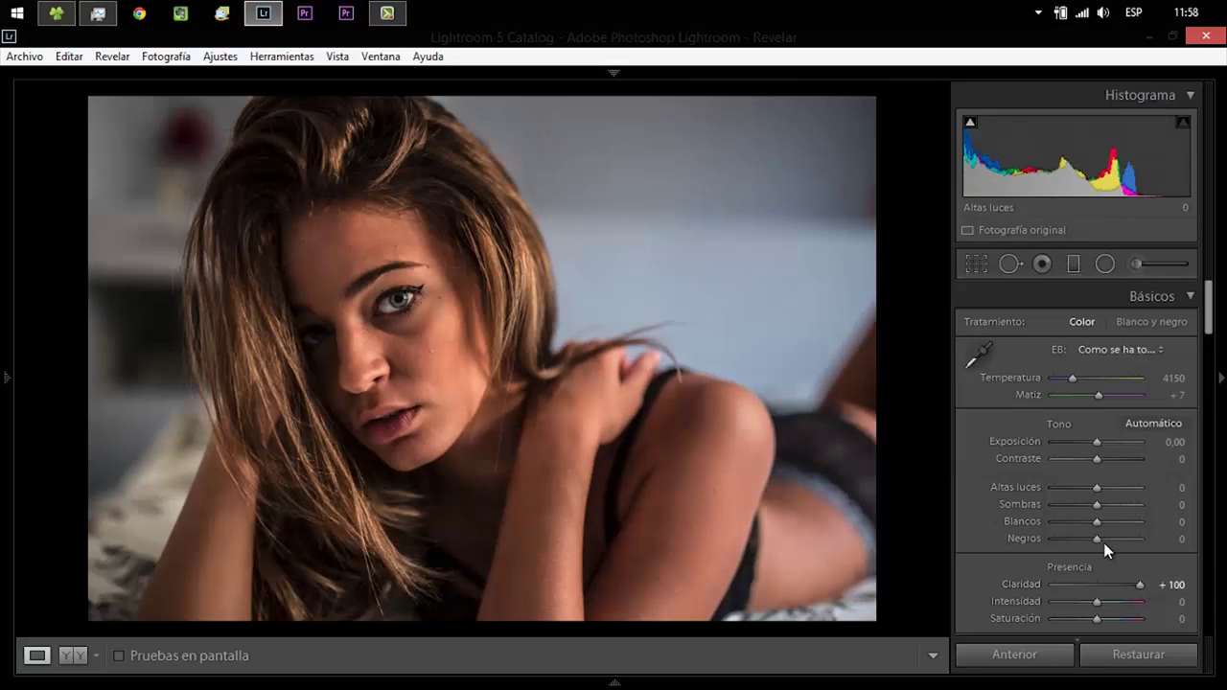
Zoom to 1:1 and clone out five cheek blemishes, moving one source and setting spot size 28
left_click(406, 355)
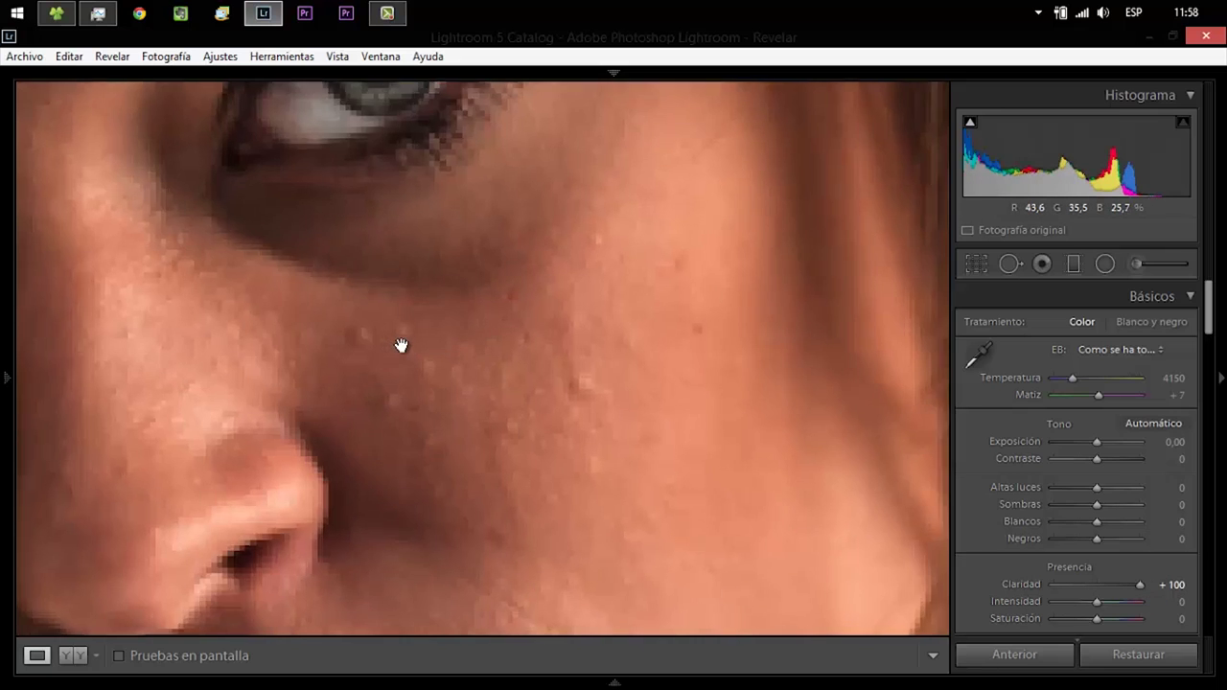
left_click(1008, 264)
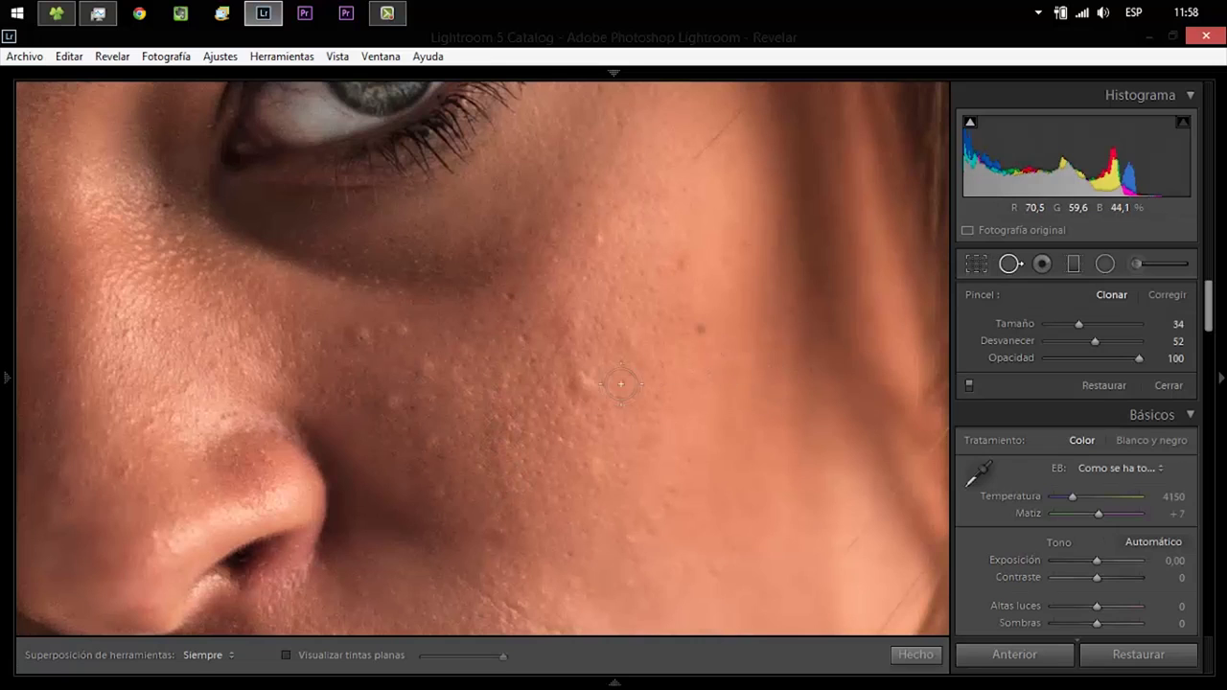
left_click(576, 383)
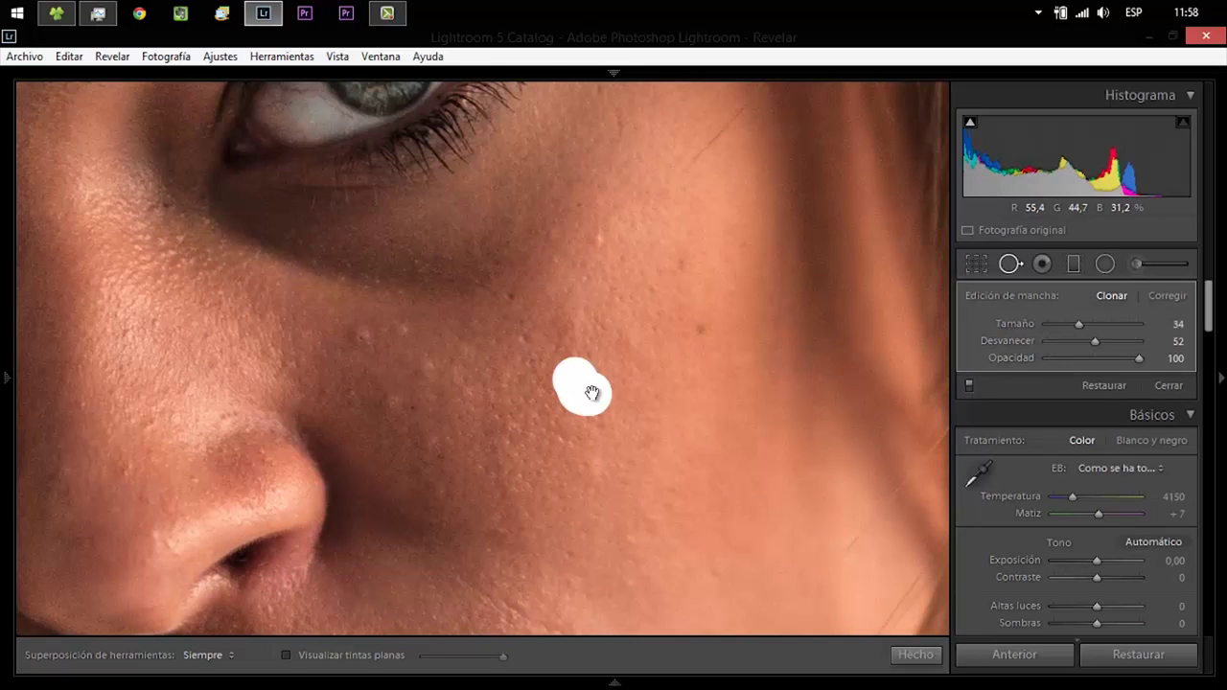
left_click(566, 321)
left_click(681, 263)
left_click(513, 296)
left_click(521, 342)
left_click(503, 290)
left_click_drag(520, 247, 563, 285)
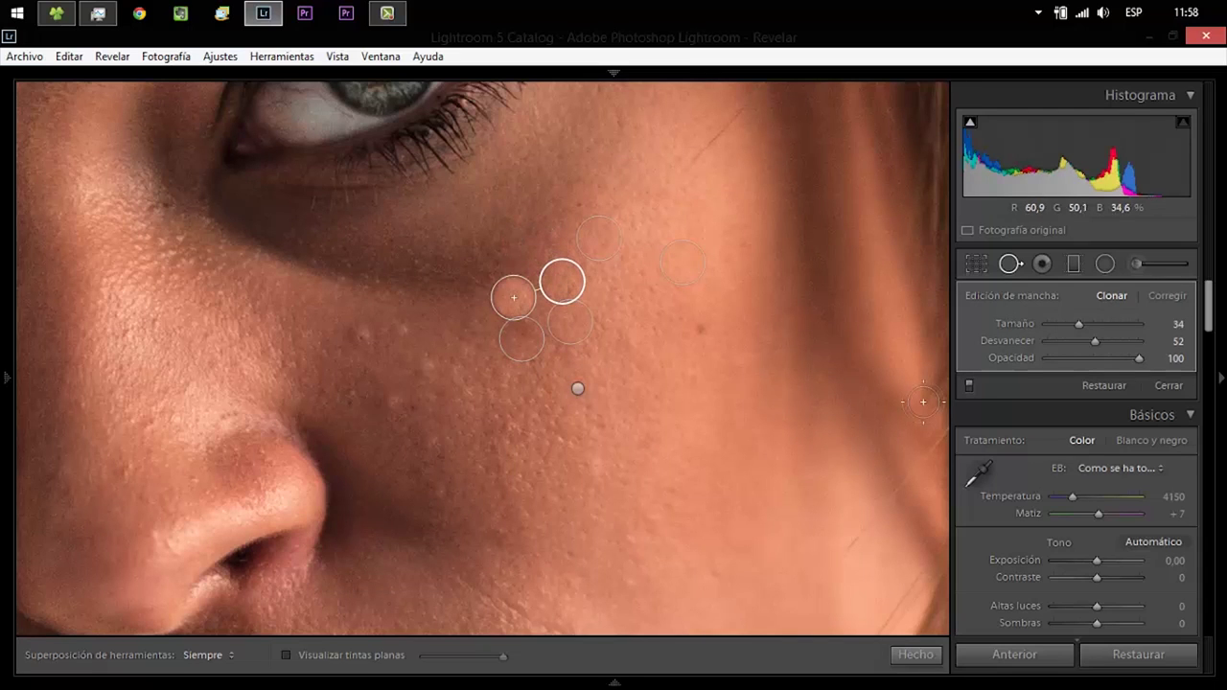
left_click_drag(1077, 328, 1070, 326)
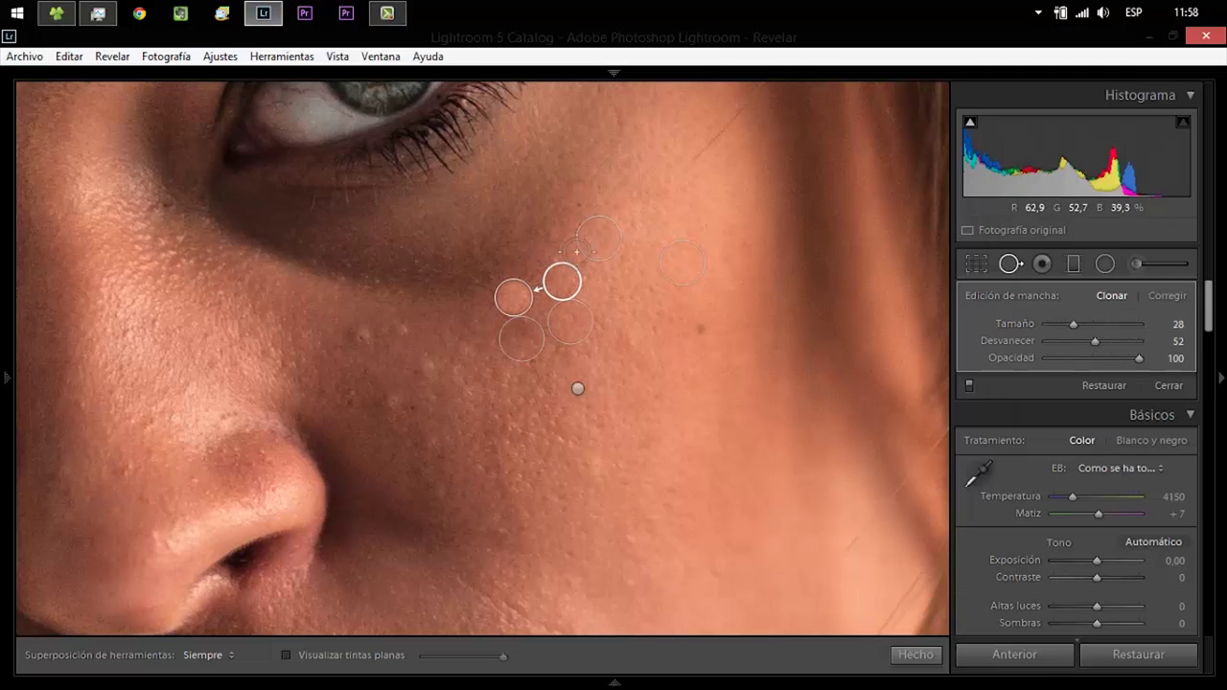
Clone out blemishes near the nose and nostril at opacity 97, then finish spot removal
left_click(396, 399)
left_click(506, 305)
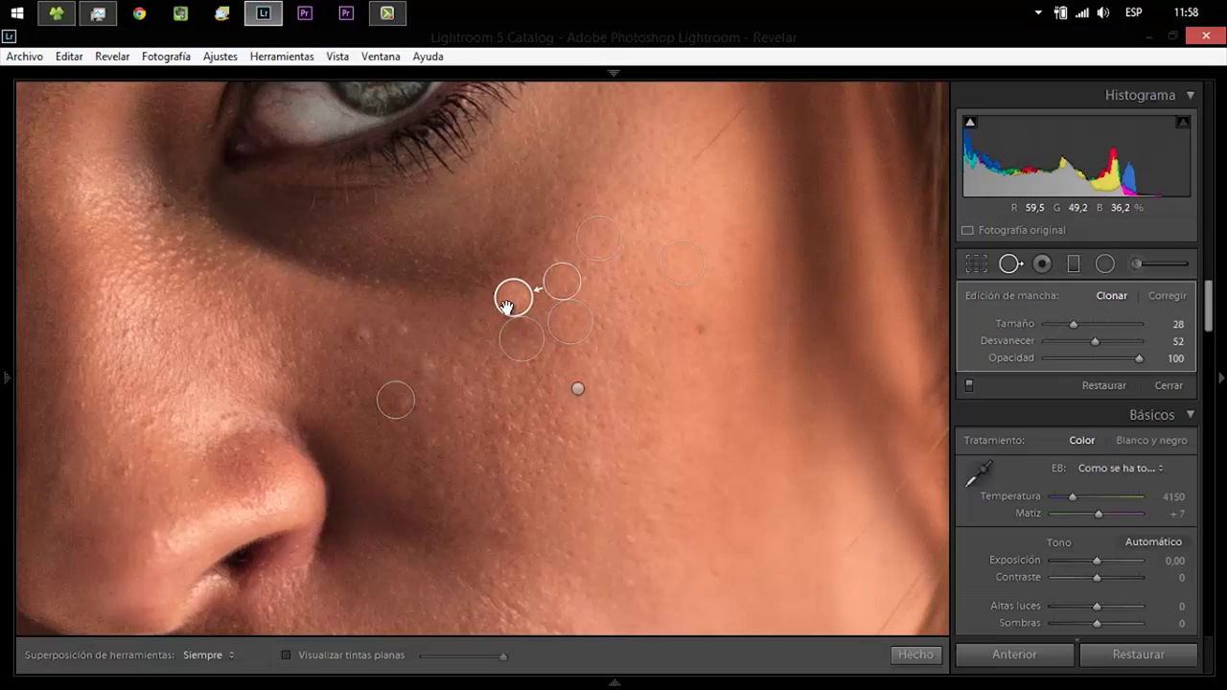
key("Delete")
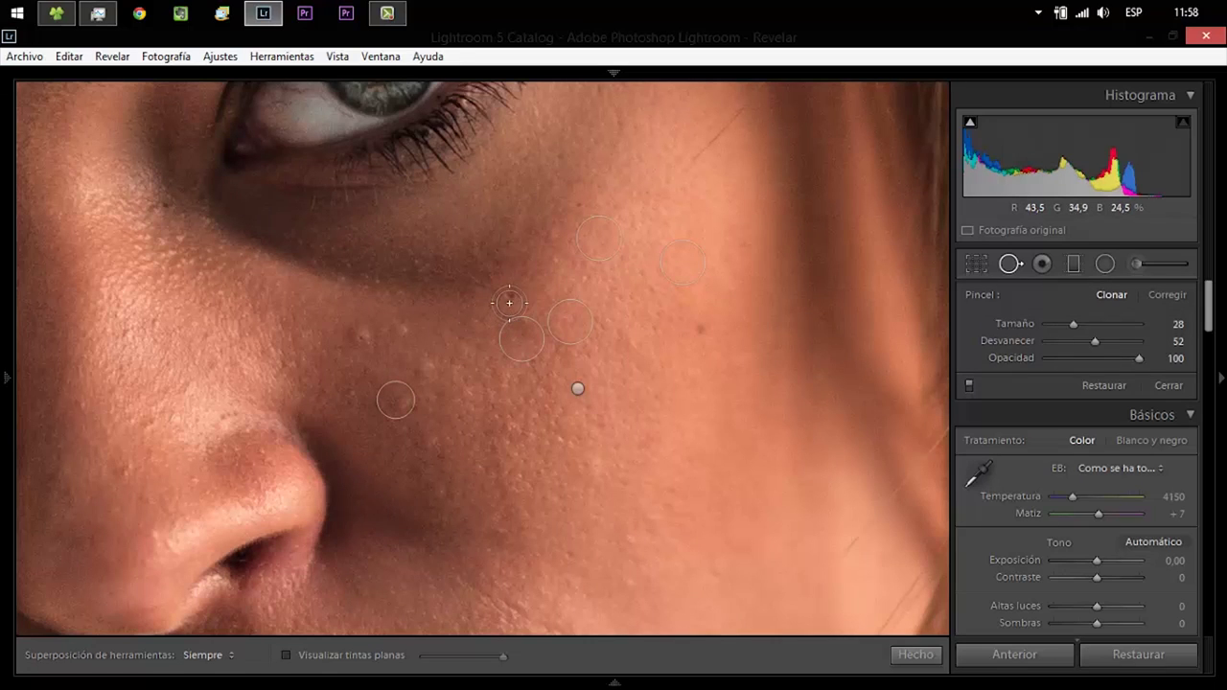
key("ctrl+z")
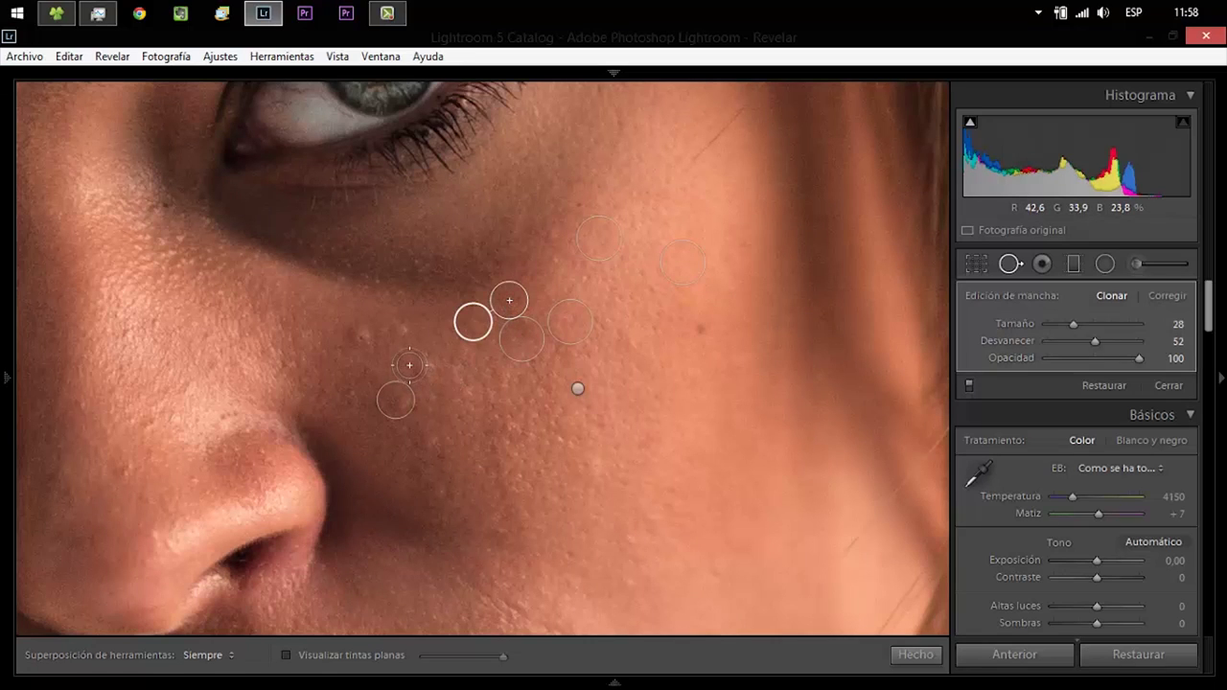
left_click(356, 334)
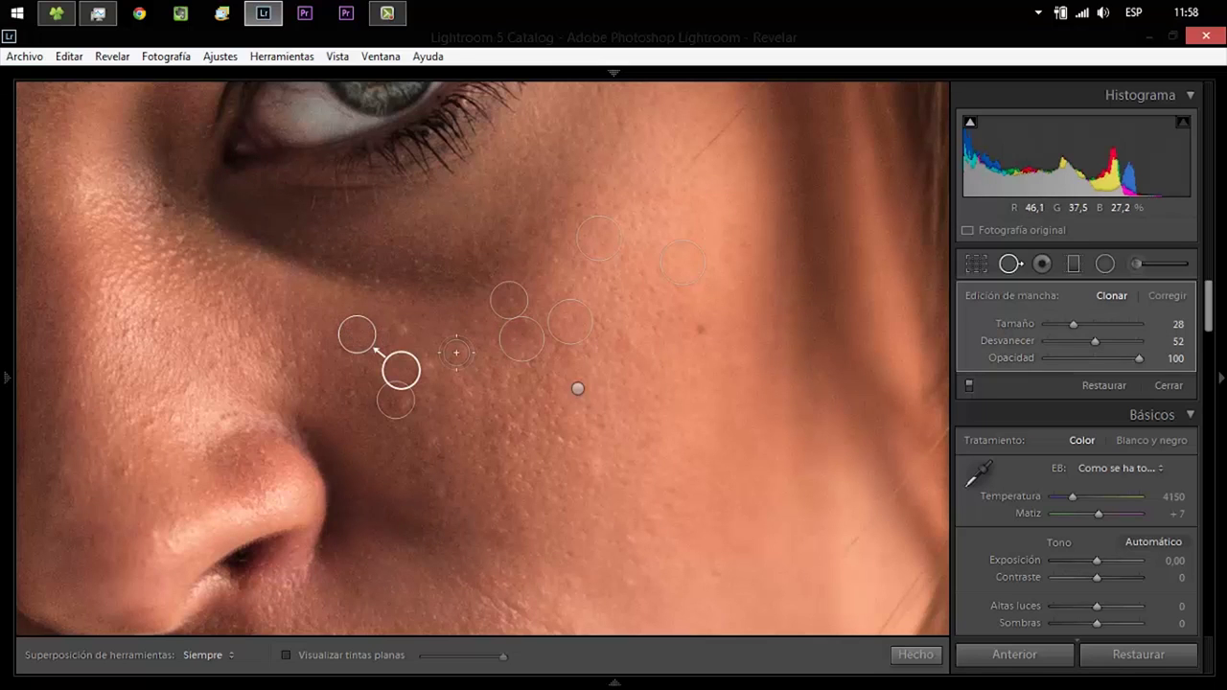
left_click_drag(401, 370, 400, 329)
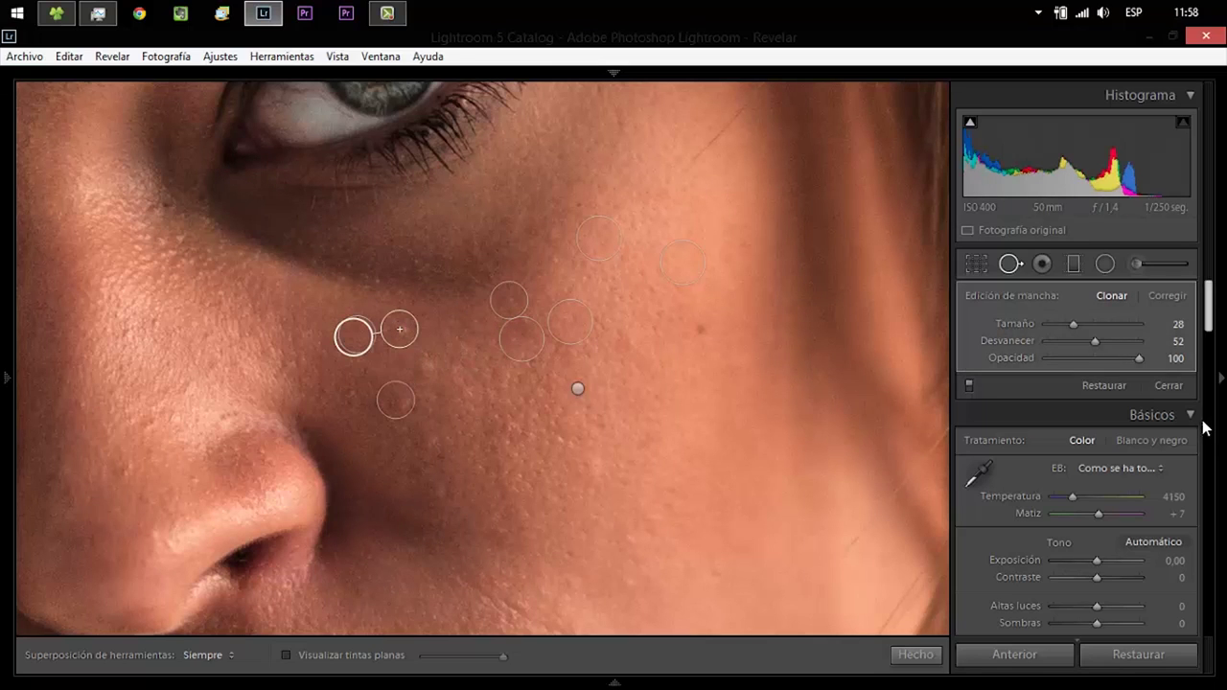
left_click_drag(1138, 360, 1129, 361)
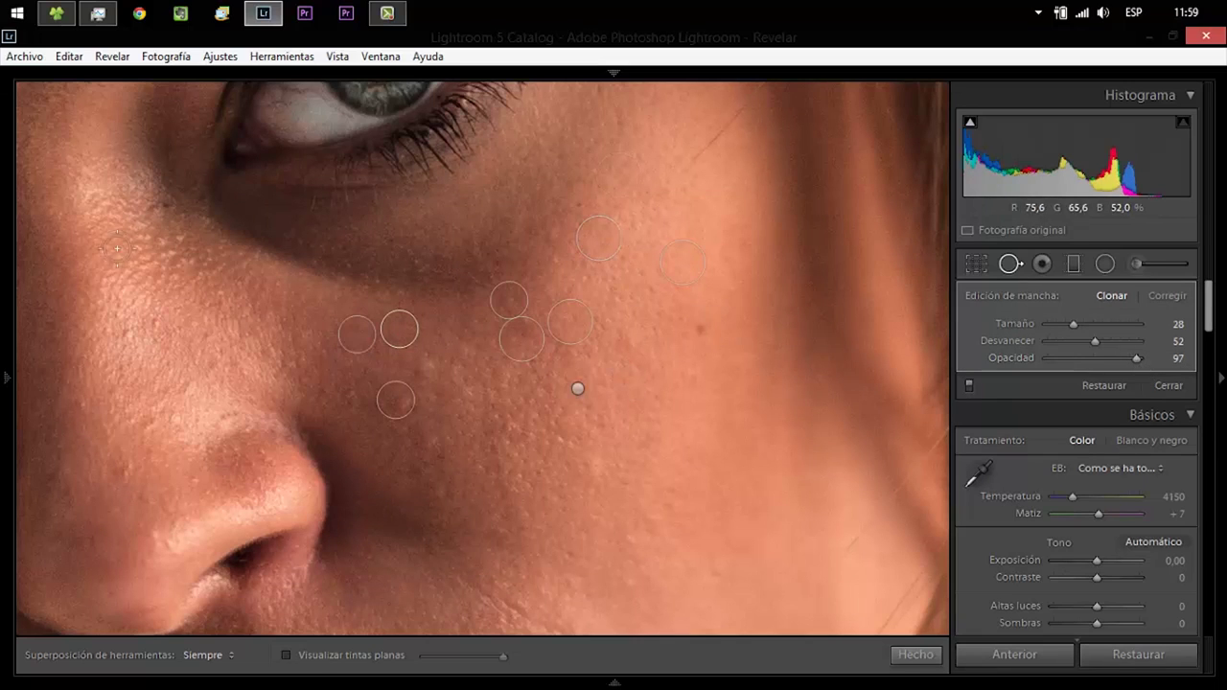
left_click(160, 204)
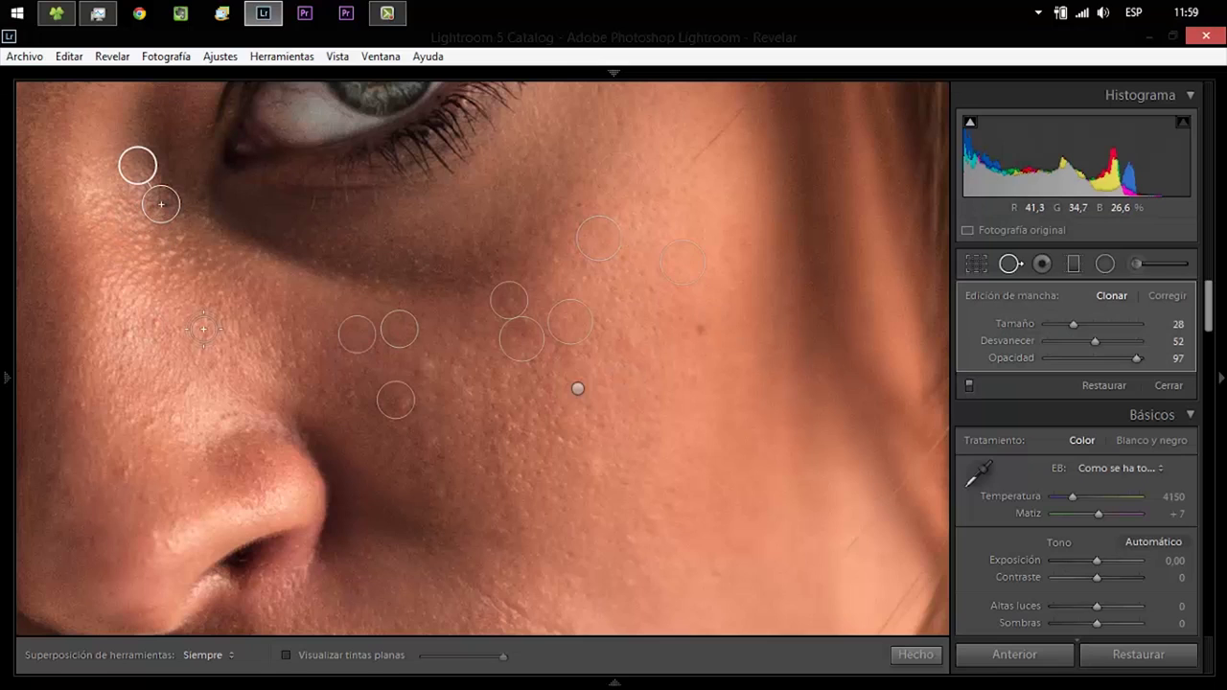
key("Escape")
left_click(124, 470)
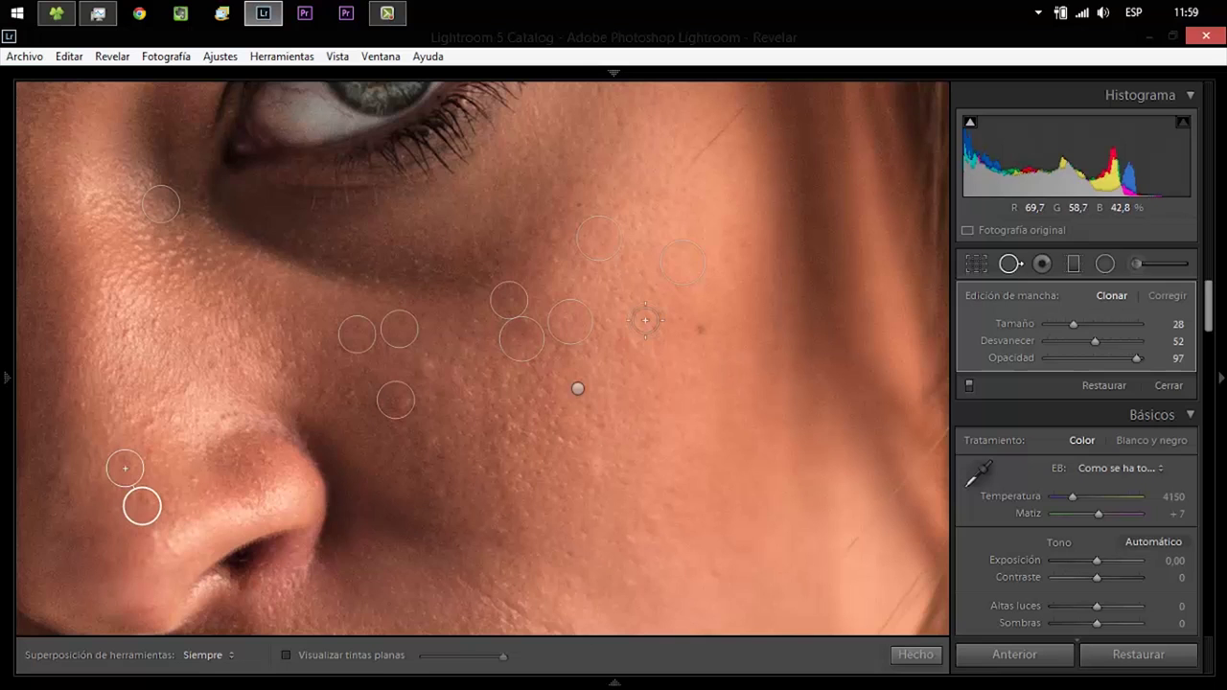
left_click(915, 654)
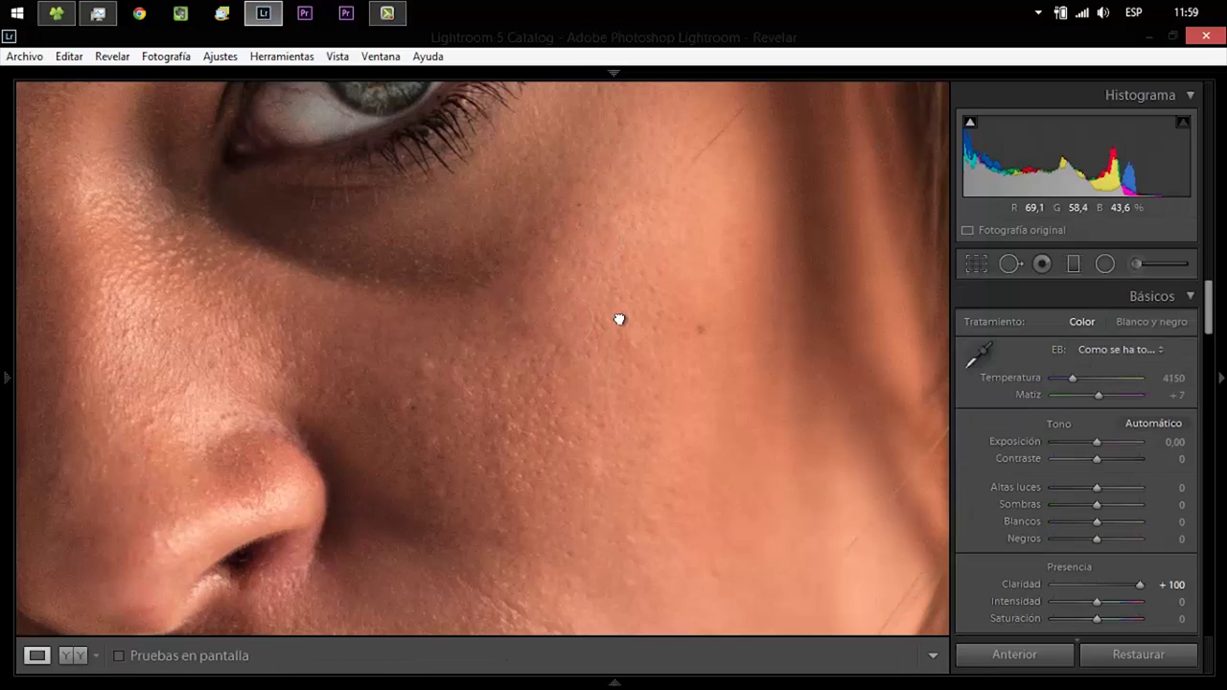
Toggle between full view and close-up to compare the face and review the placed spots
left_click(619, 319)
left_click(622, 319)
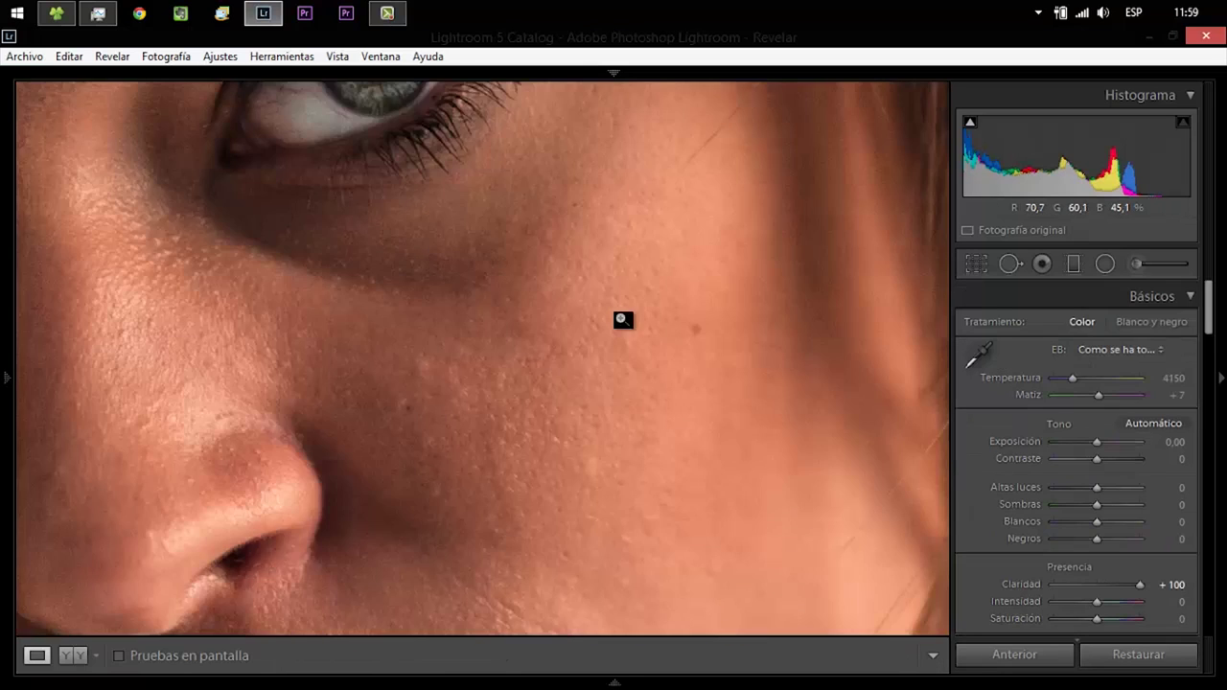
left_click(622, 319)
left_click(622, 319)
left_click(621, 318)
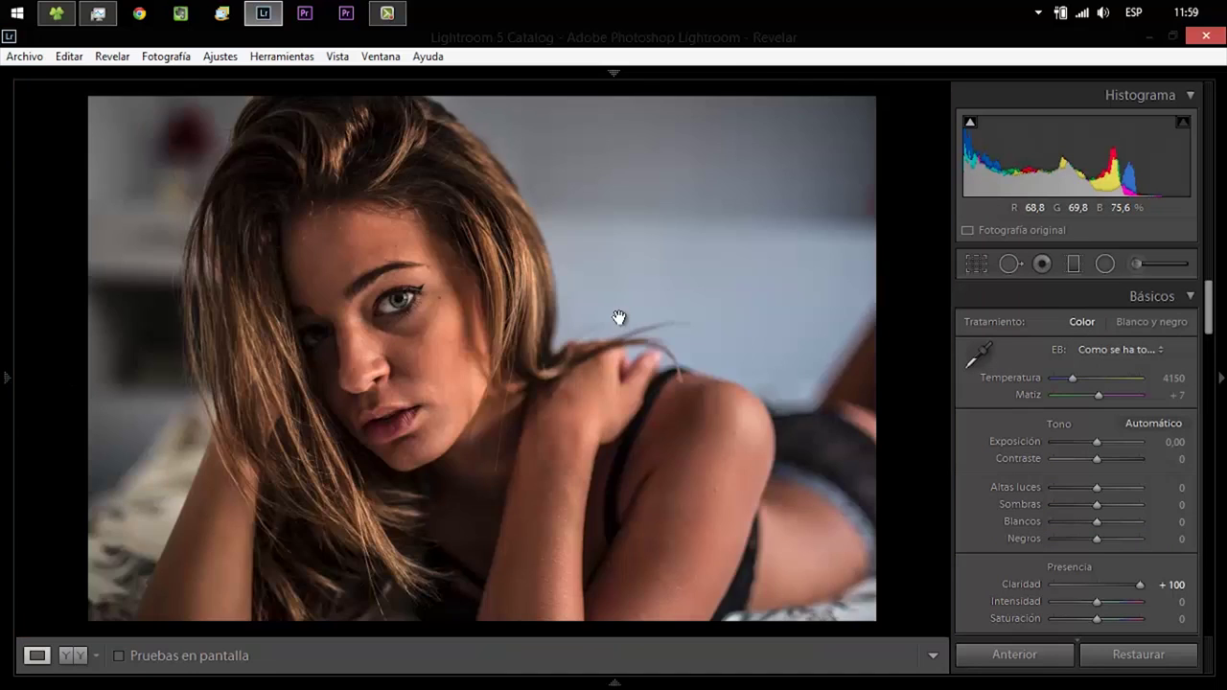
left_click(619, 318)
left_click(623, 319)
left_click(1010, 264)
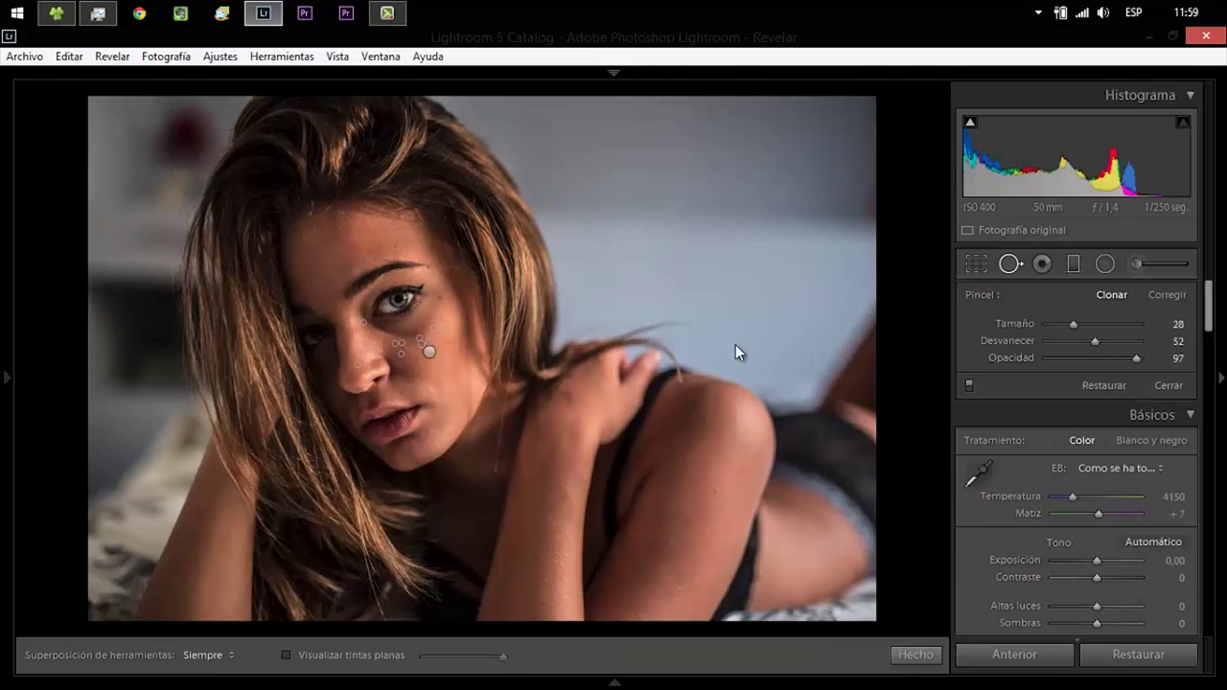
left_click(925, 657)
Zoom in on the forehead and clone out four forehead blemishes
left_click(356, 279)
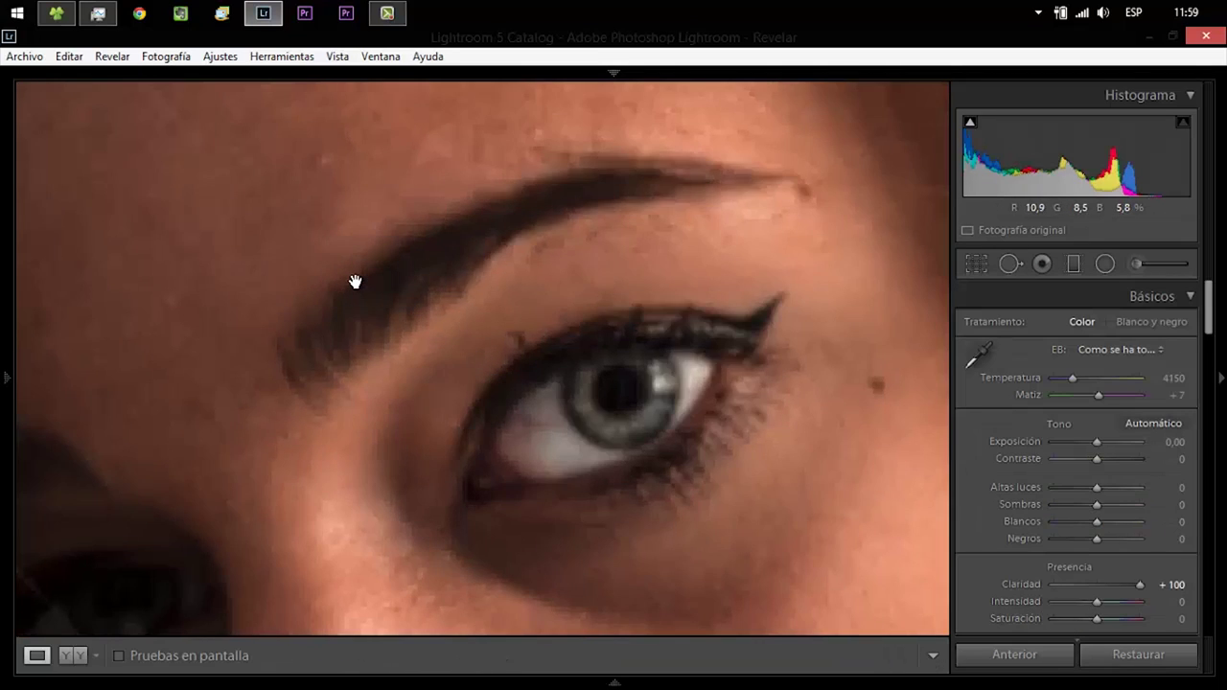
mouse_move(444, 289)
left_mouse_down()
mouse_move(627, 512)
mouse_move(608, 495)
mouse_move(607, 450)
left_mouse_up()
left_click(1027, 265)
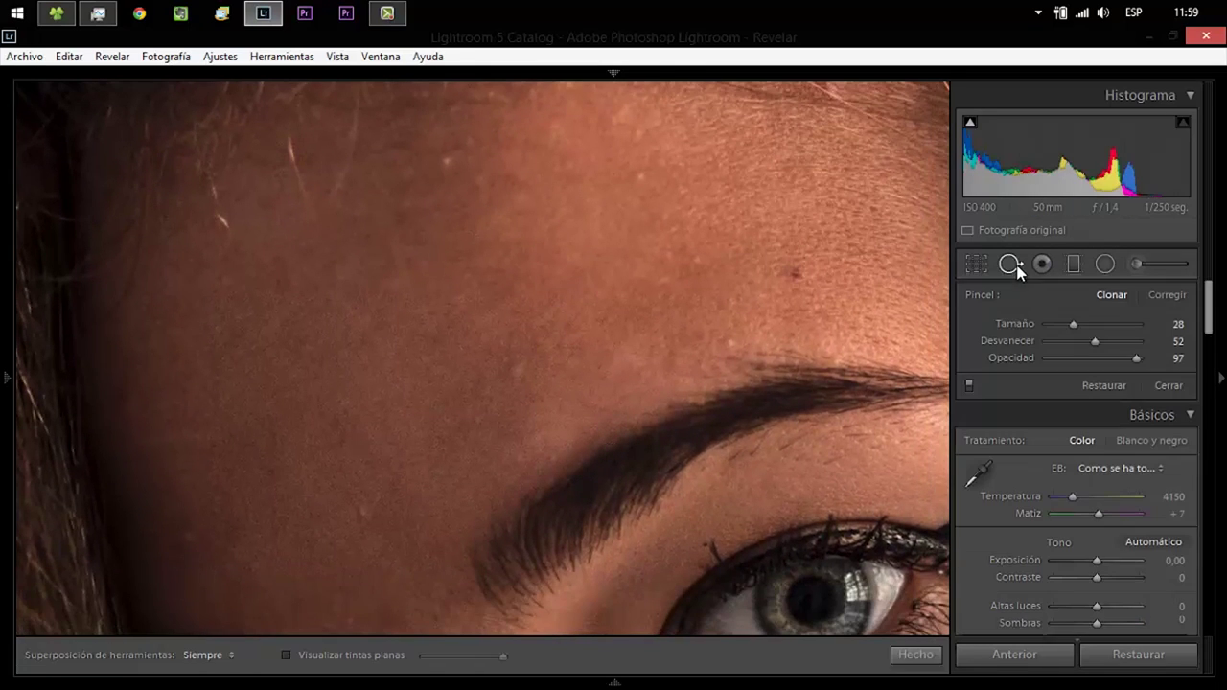
left_click(365, 510)
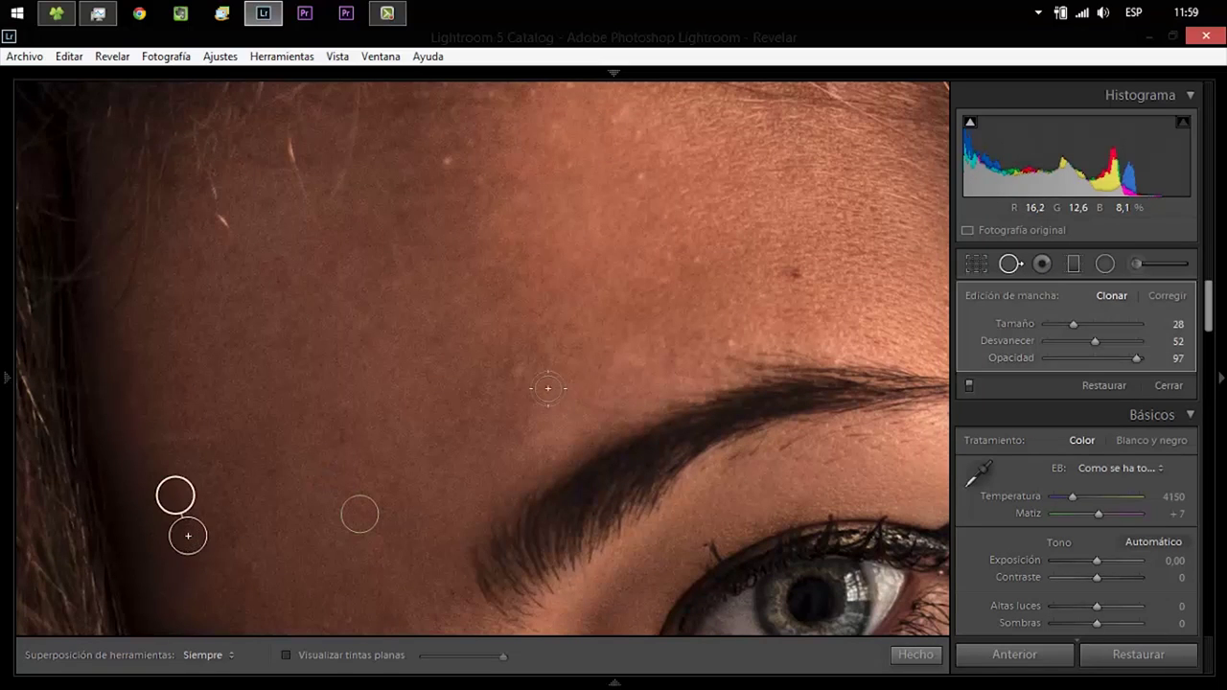
left_click(514, 370)
left_click(444, 210)
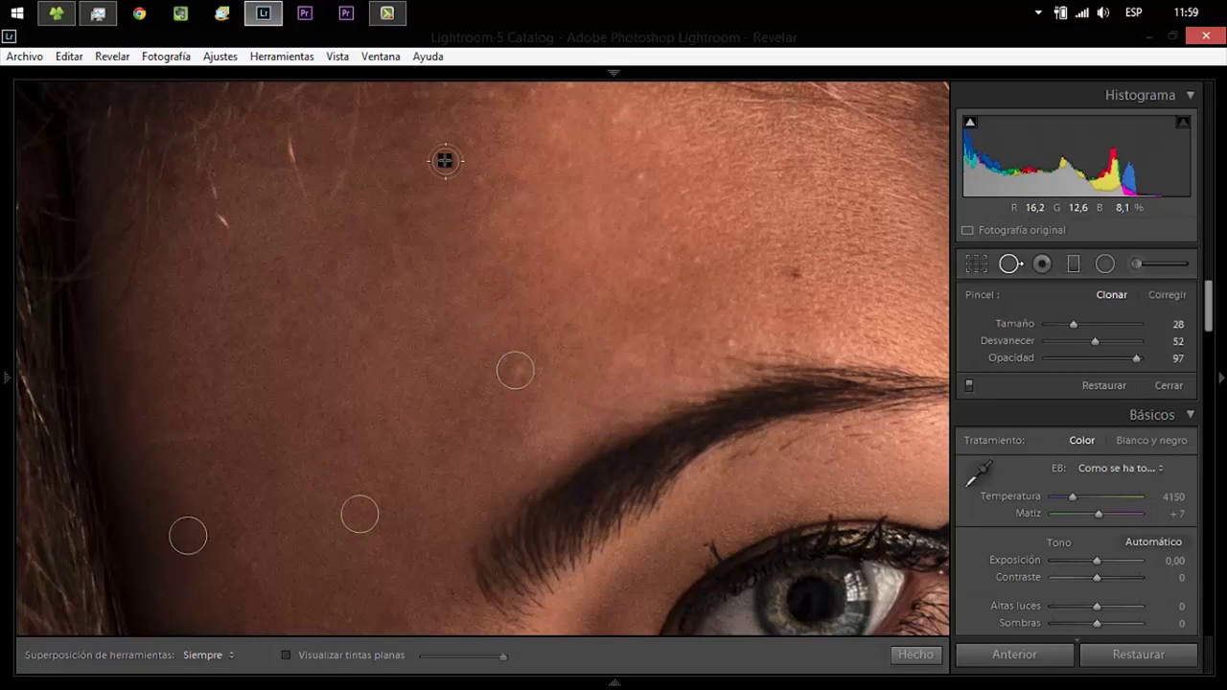
left_click(732, 341)
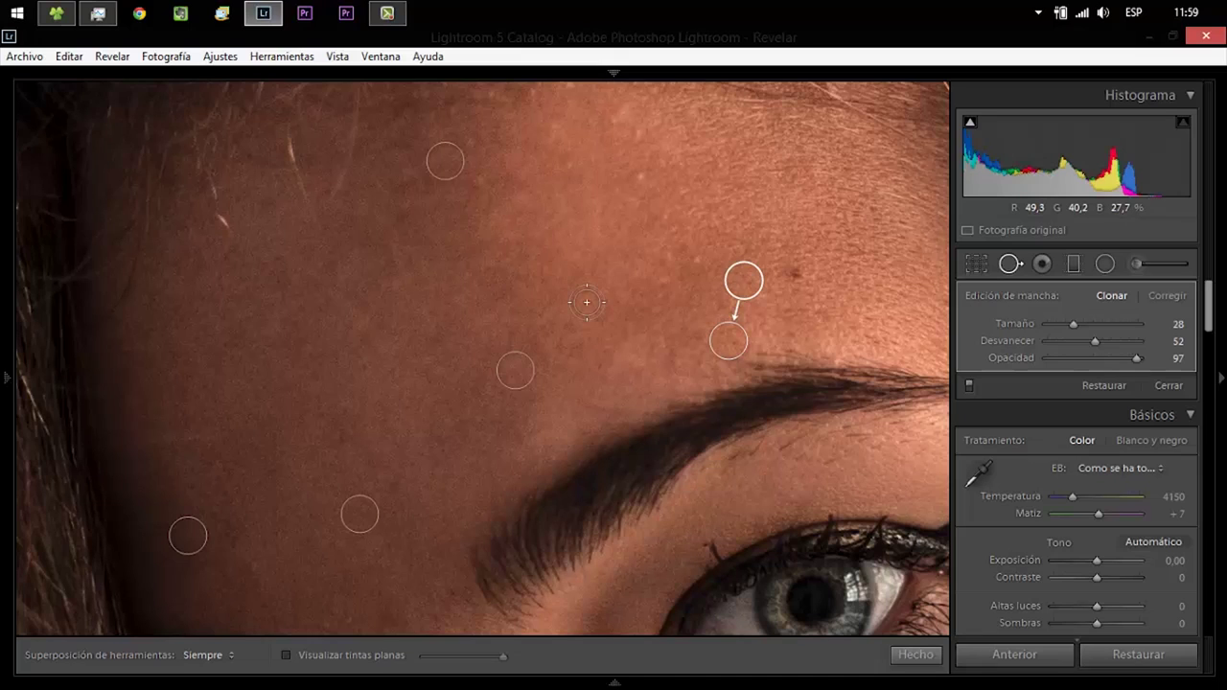
Remove the upper-forehead blemishes and dark mark, sampling cleaner skin as the source
left_click(638, 173)
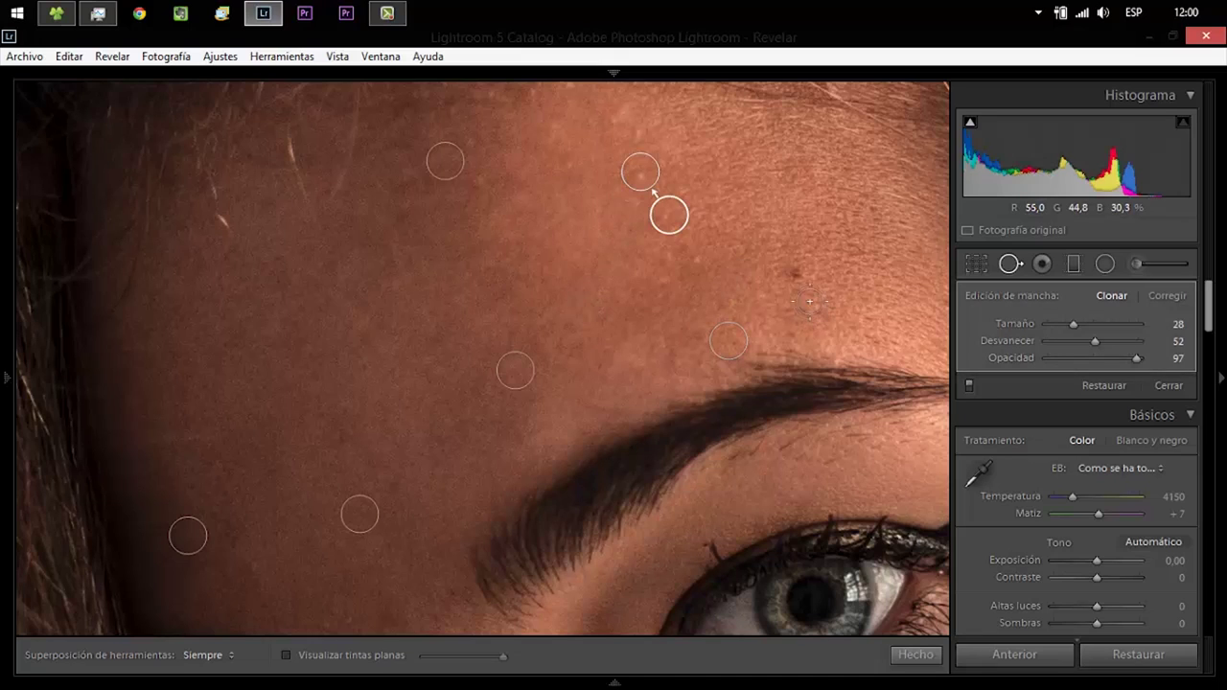
left_click_drag(784, 167, 802, 178)
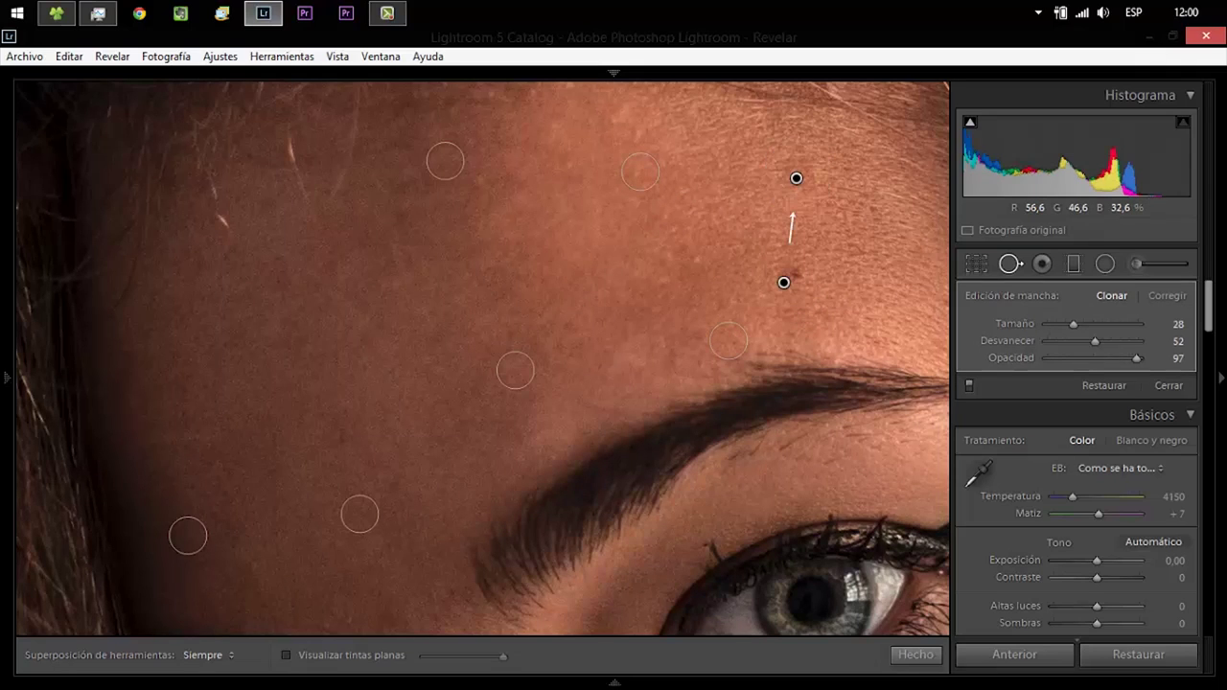
left_click(618, 113)
left_click_drag(624, 187, 678, 186)
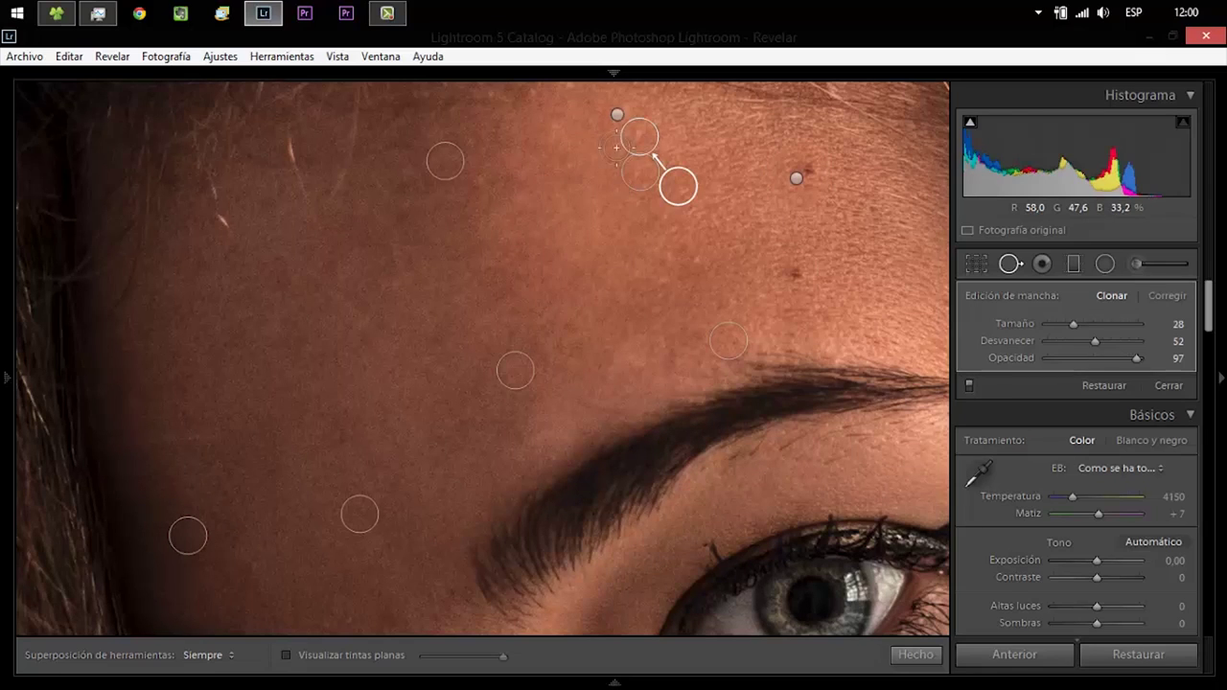
left_click(553, 122)
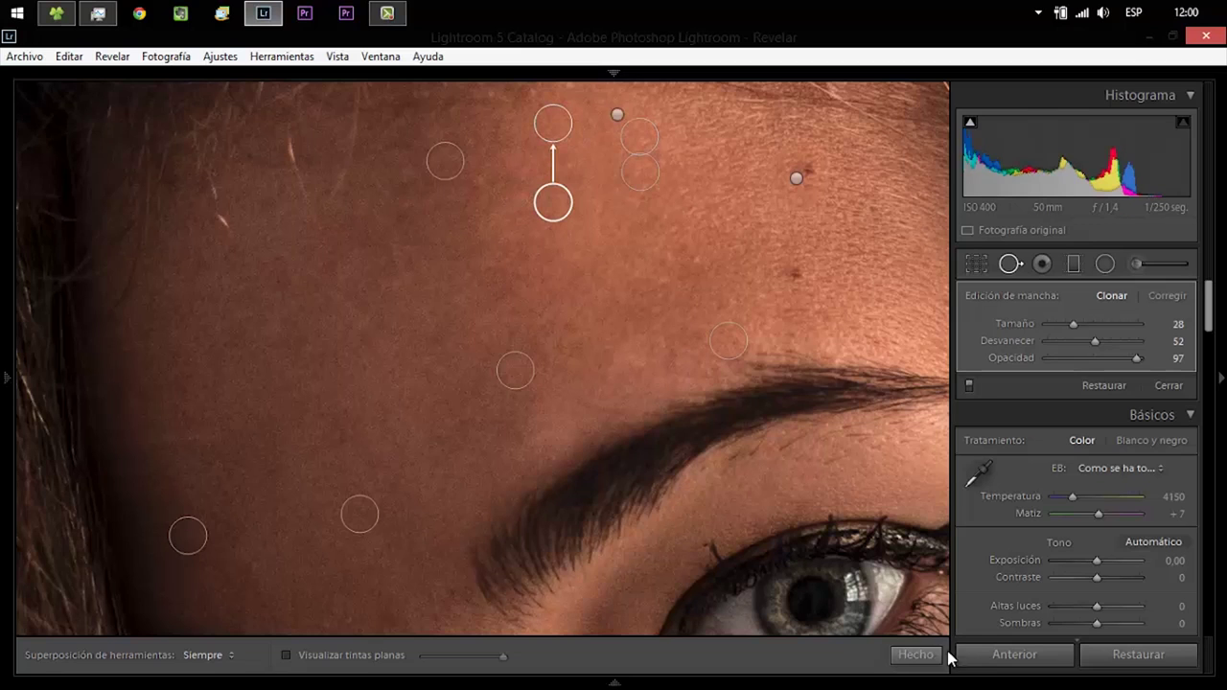
left_click(915, 654)
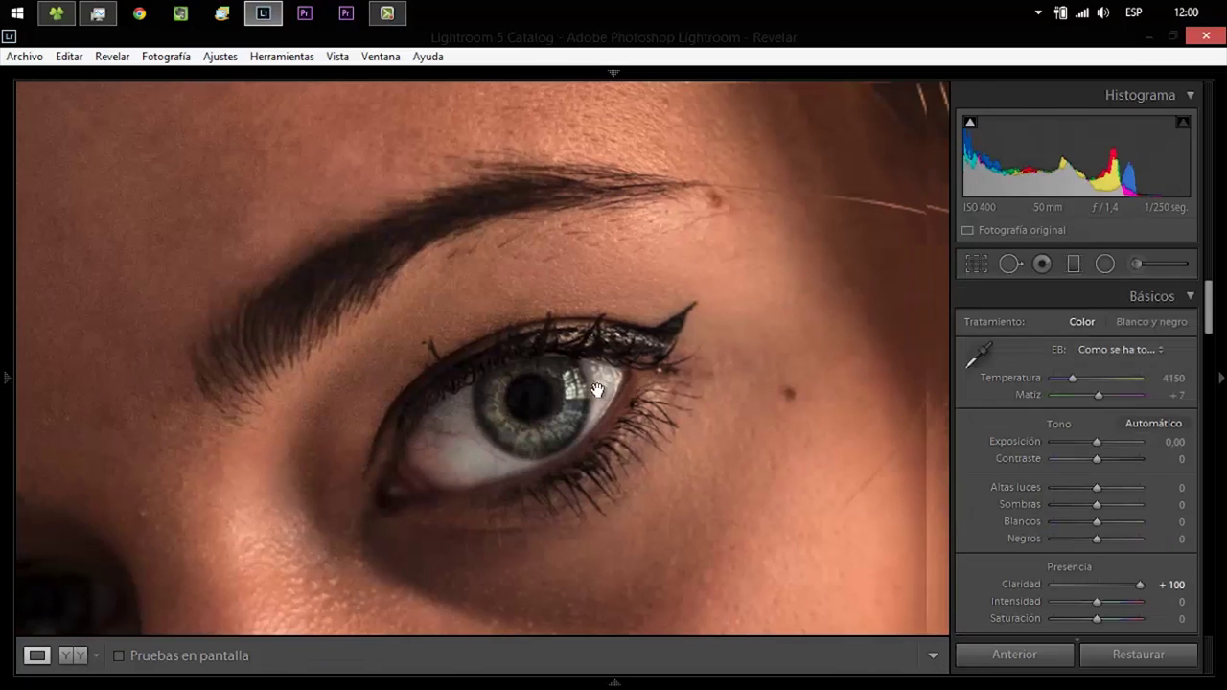
Paint out the dark forehead mark, replacing a misplaced clone spot, then zoom out to the full portrait
left_click_drag(657, 385, 556, 430)
left_click_drag(630, 241, 602, 395)
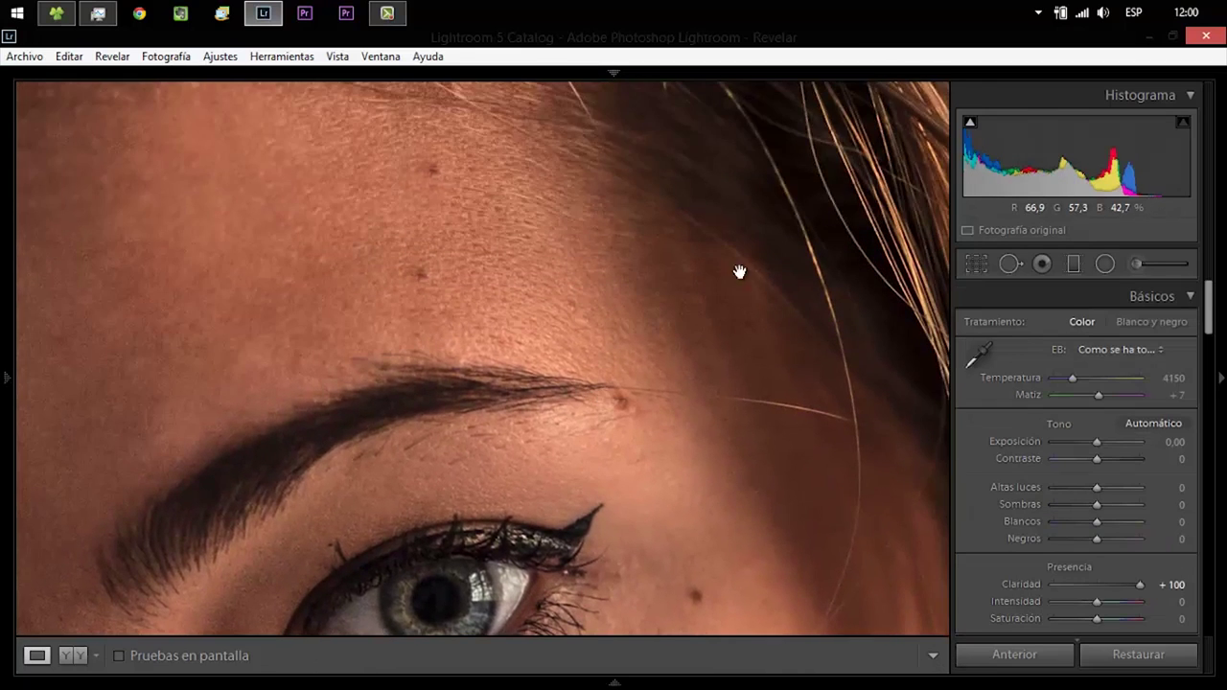
left_click_drag(739, 272, 638, 315)
left_click(993, 294)
left_click(1009, 264)
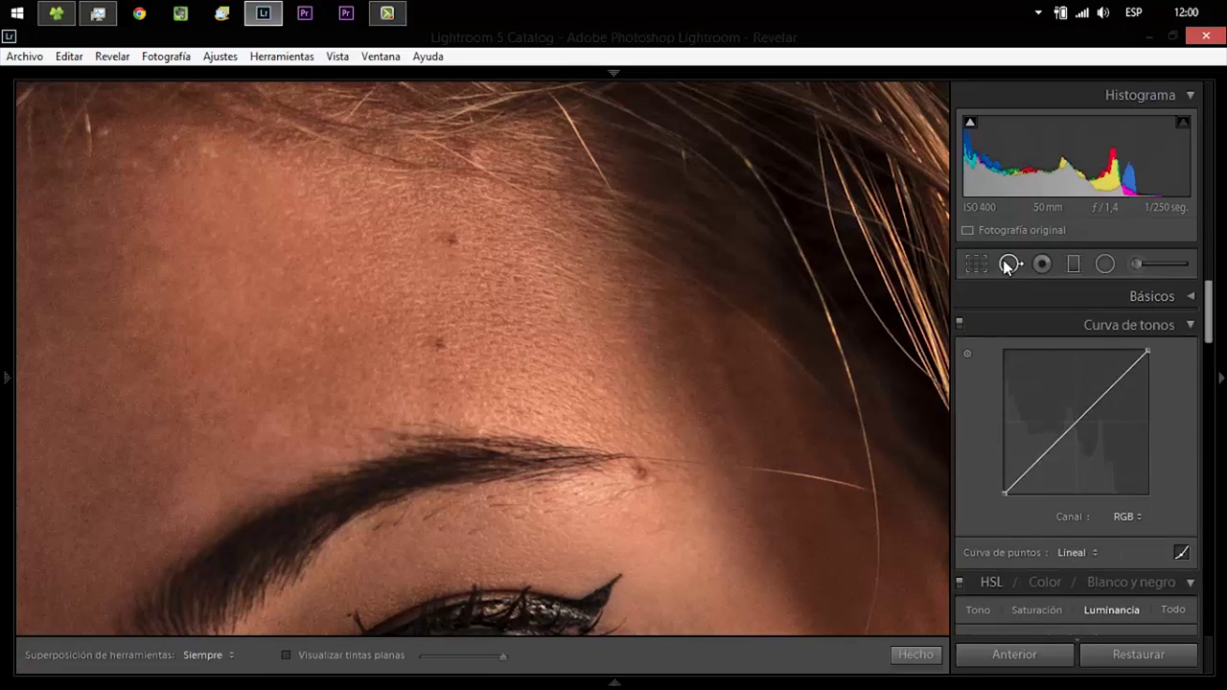
left_click(441, 248)
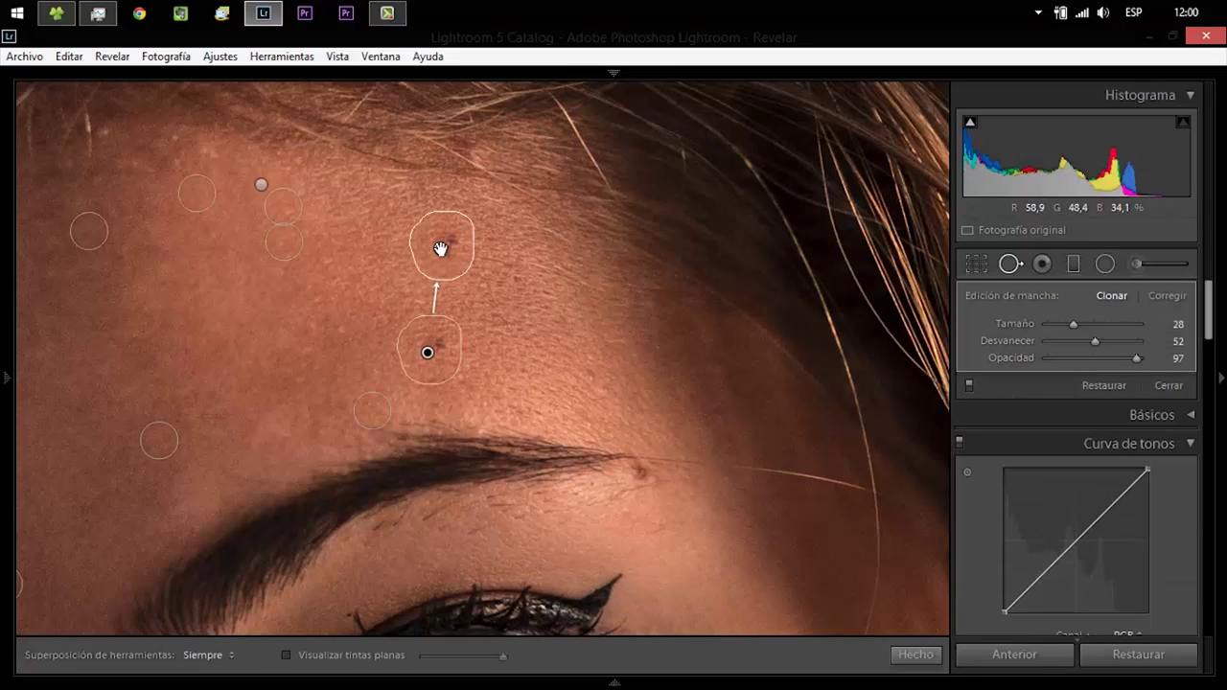
left_click_drag(441, 249, 368, 269)
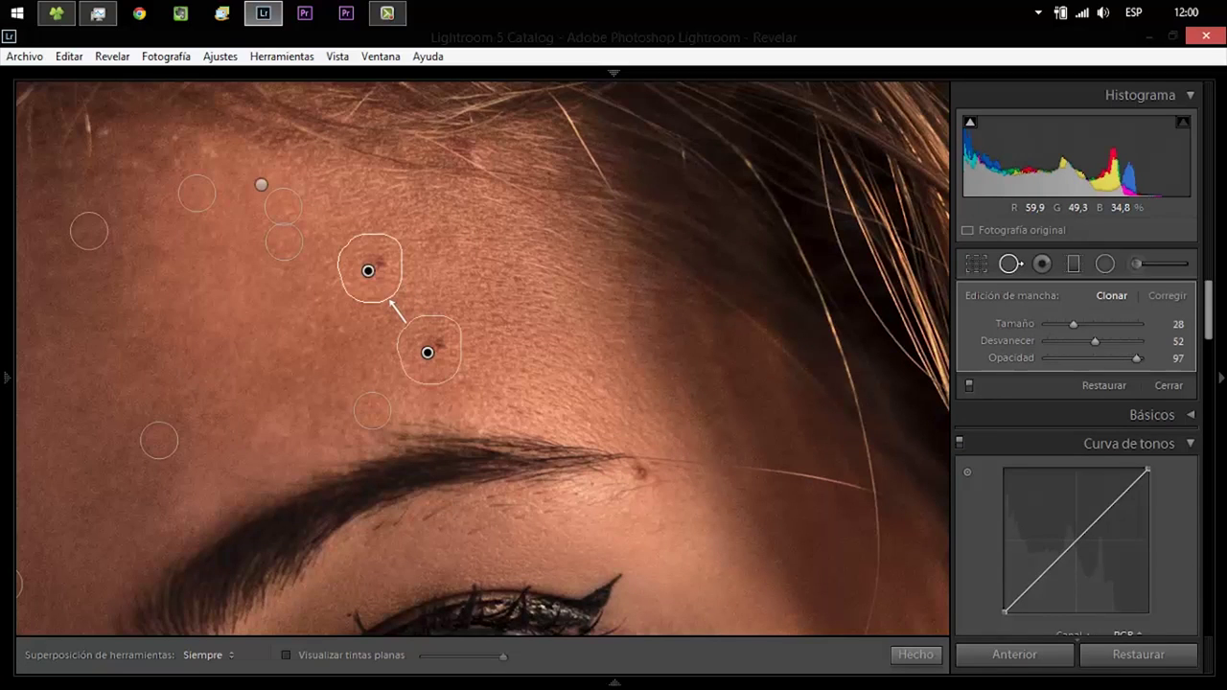
left_click(369, 272, "alt")
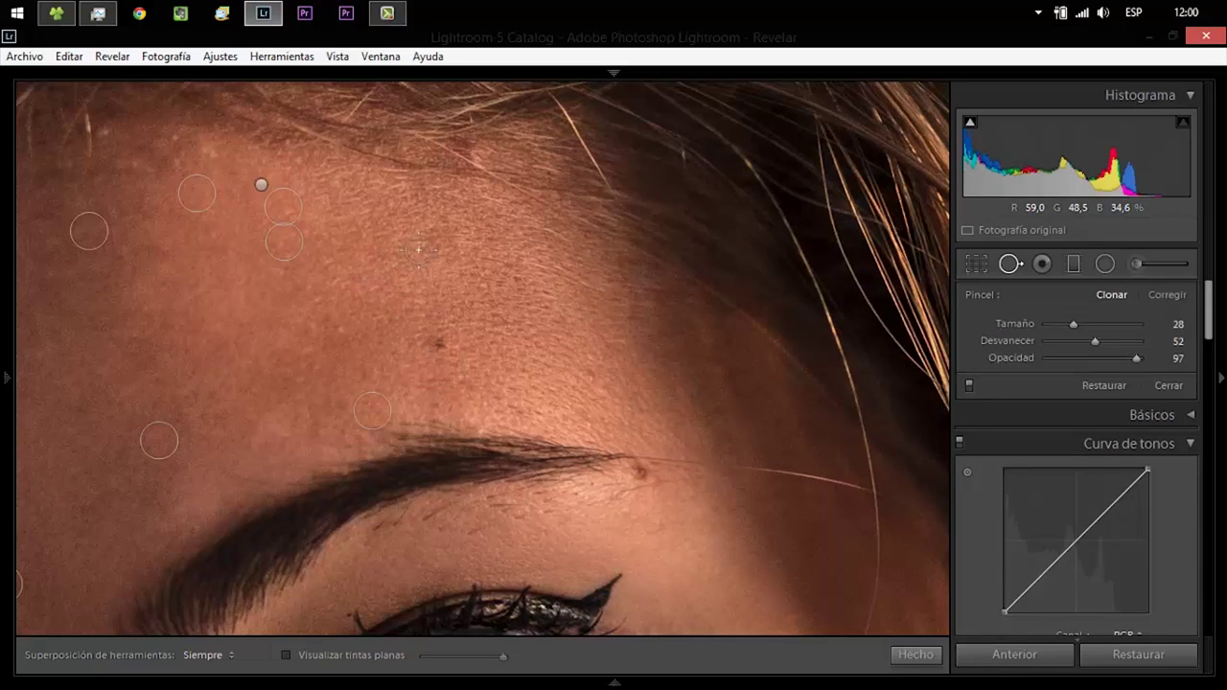
left_click_drag(446, 253, 446, 249)
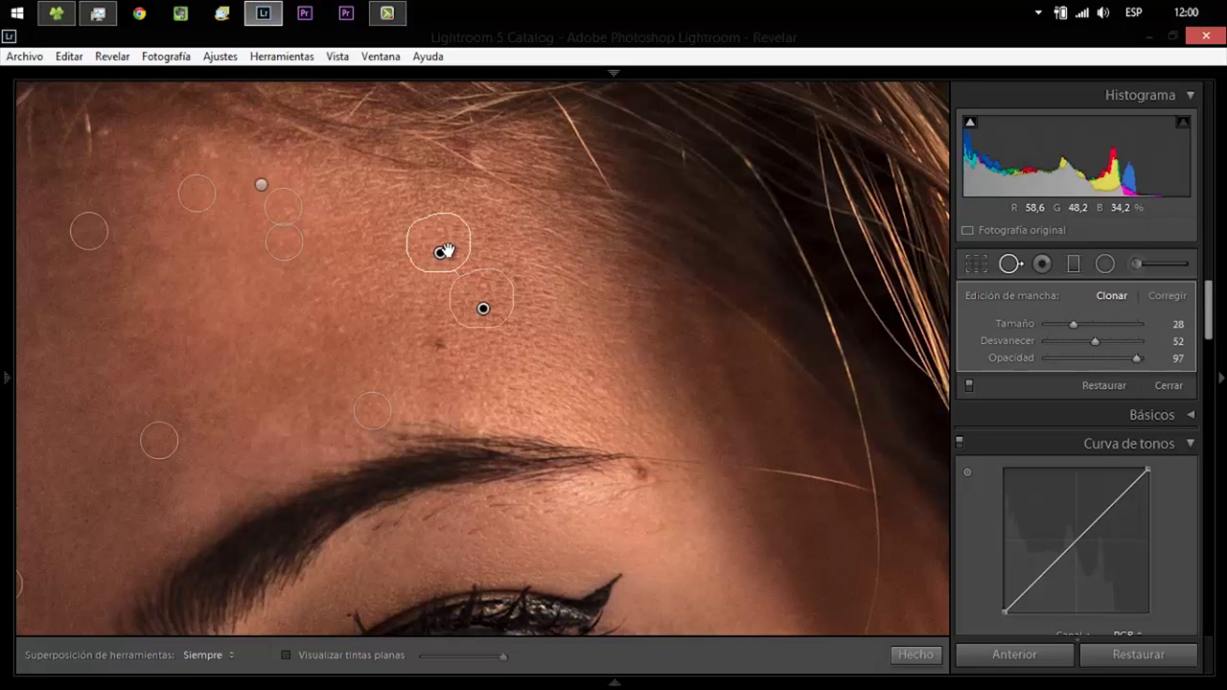
left_click(915, 654)
left_click(773, 533)
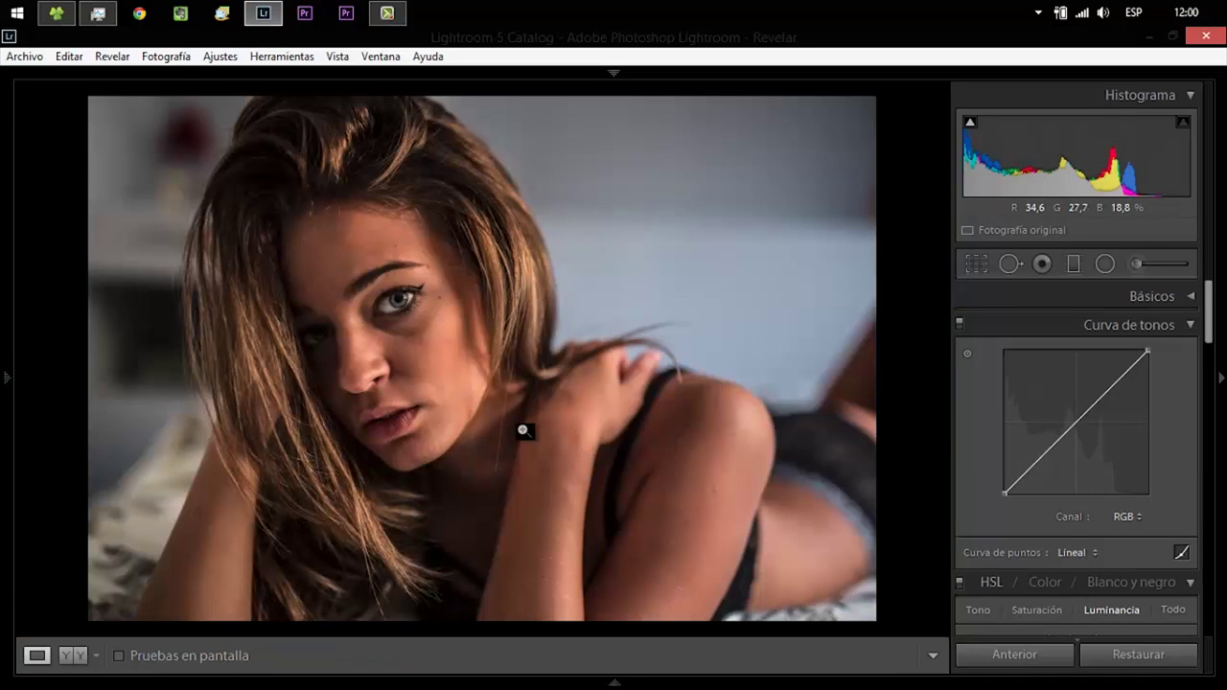
Zoom into the cheek and clone out blemishes beside the nose, redoing one spot with a new source
left_click(446, 379)
key("ctrl+plus")
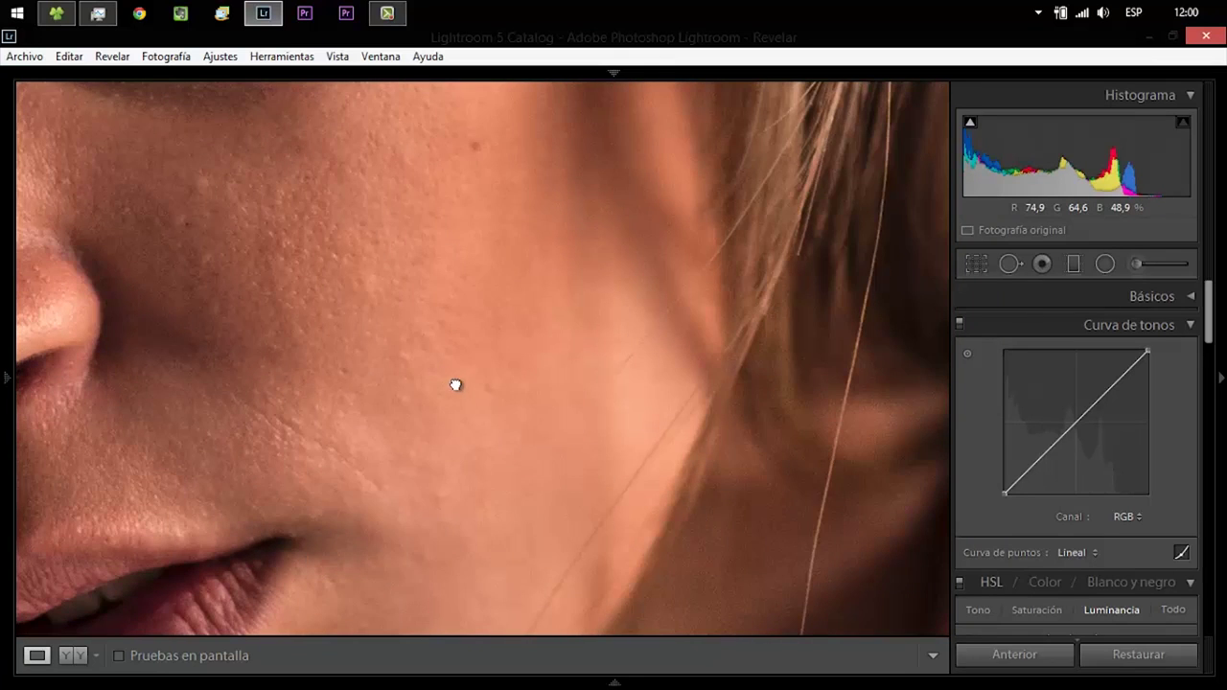
key("ctrl+plus")
left_click(990, 293)
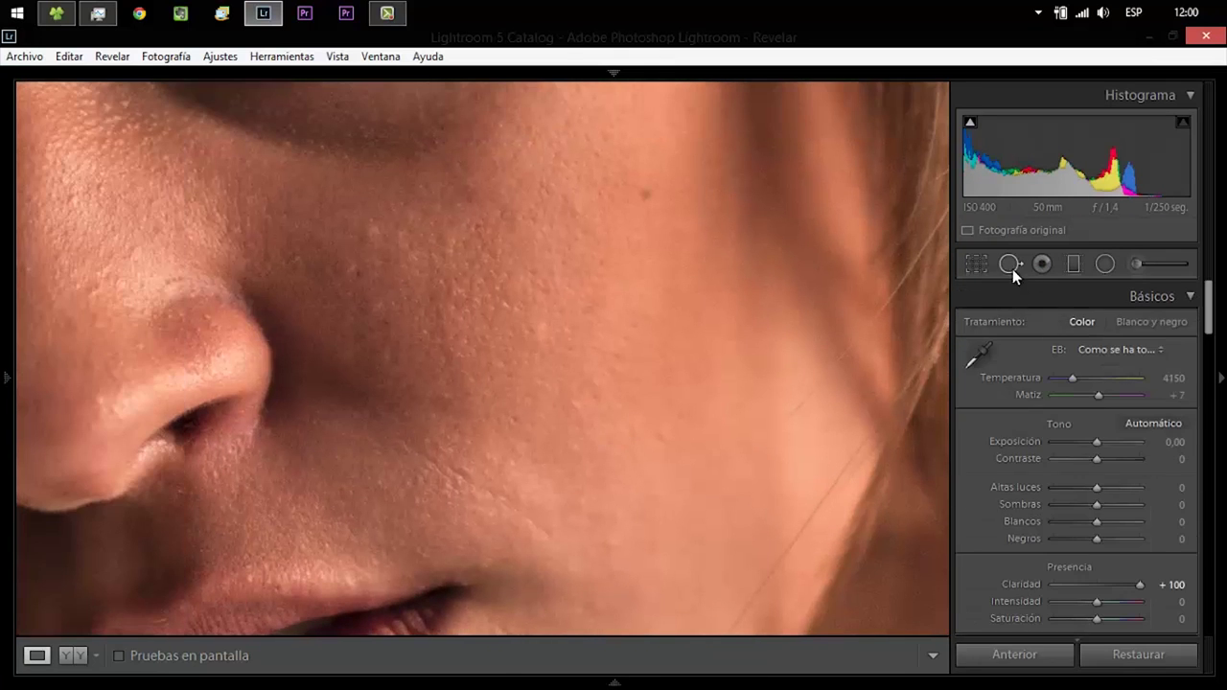
left_click(1010, 266)
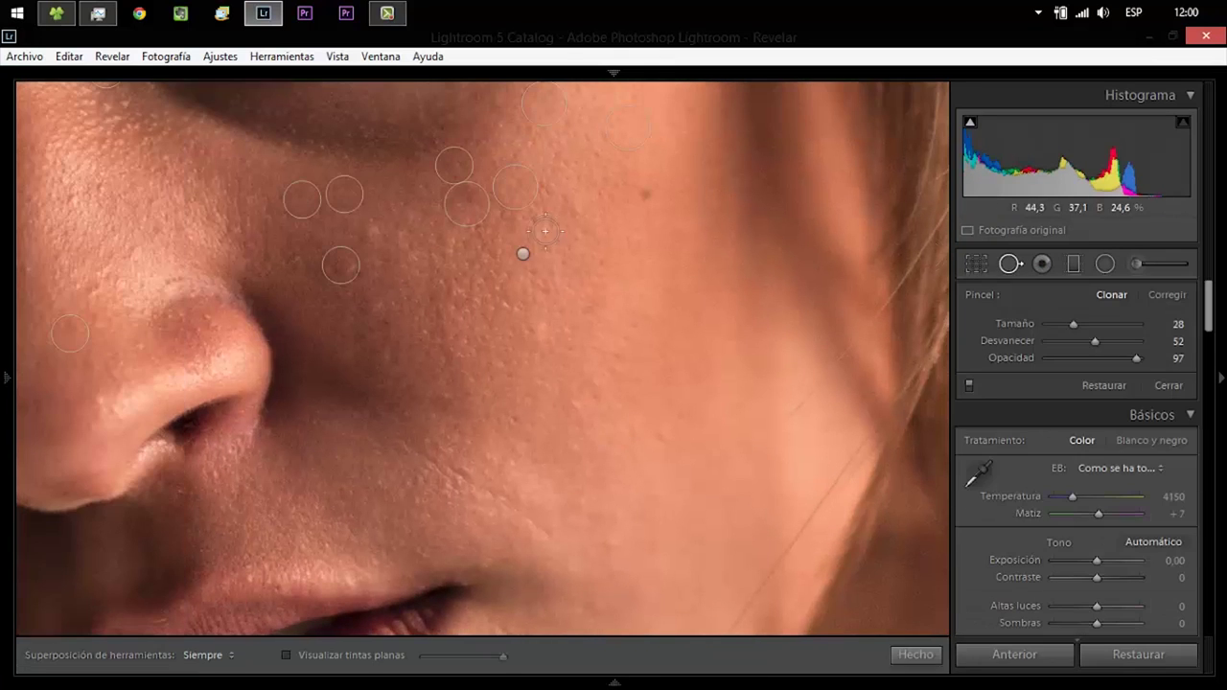
left_click(369, 237)
left_click(340, 265)
left_click_drag(368, 305, 402, 273)
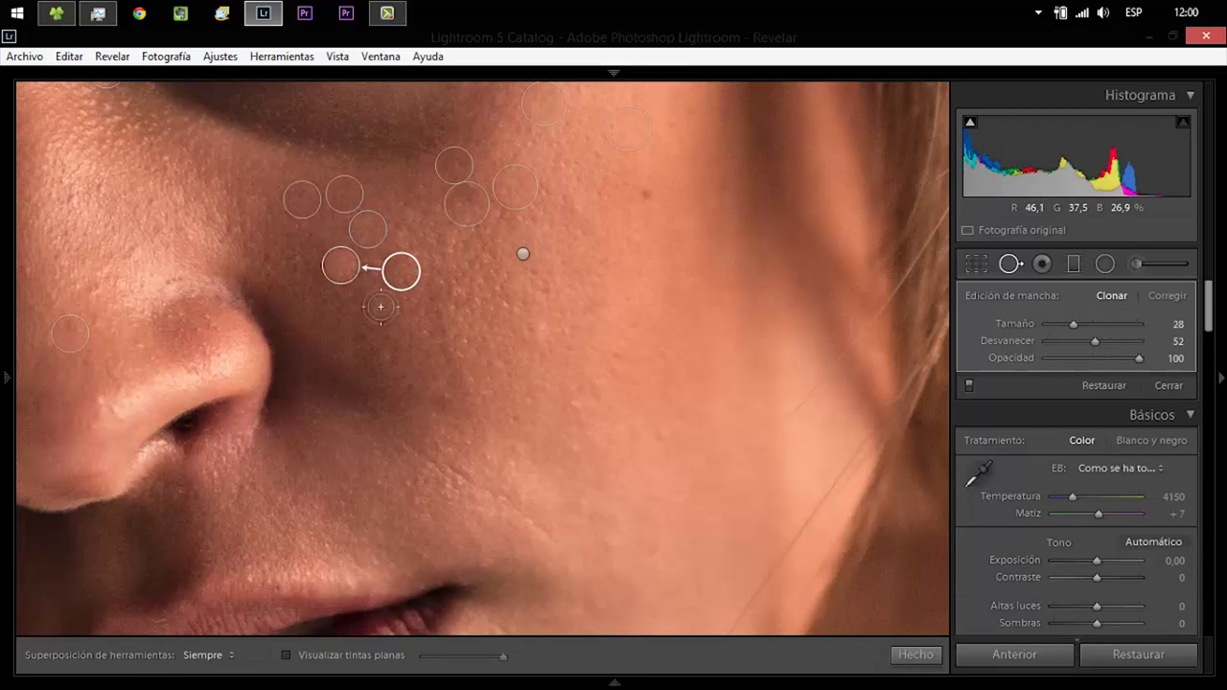
key("Delete")
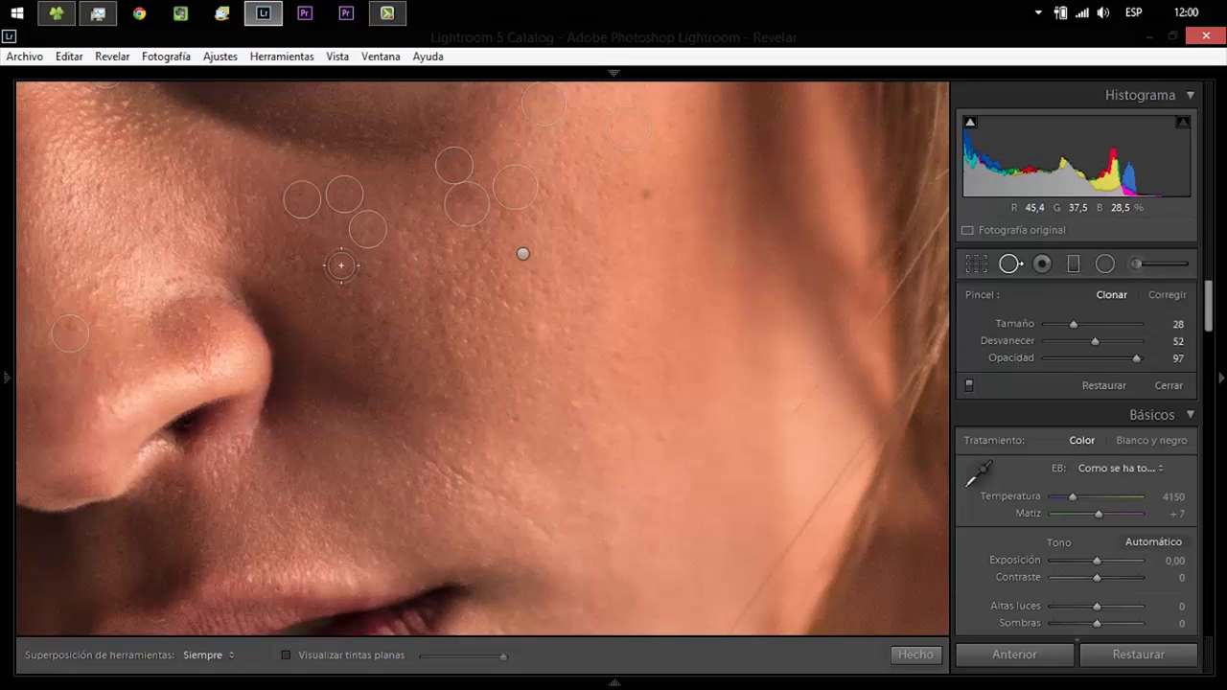
left_click(341, 266)
mouse_move(365, 308)
left_mouse_down()
mouse_move(337, 317)
mouse_move(371, 308)
left_mouse_up()
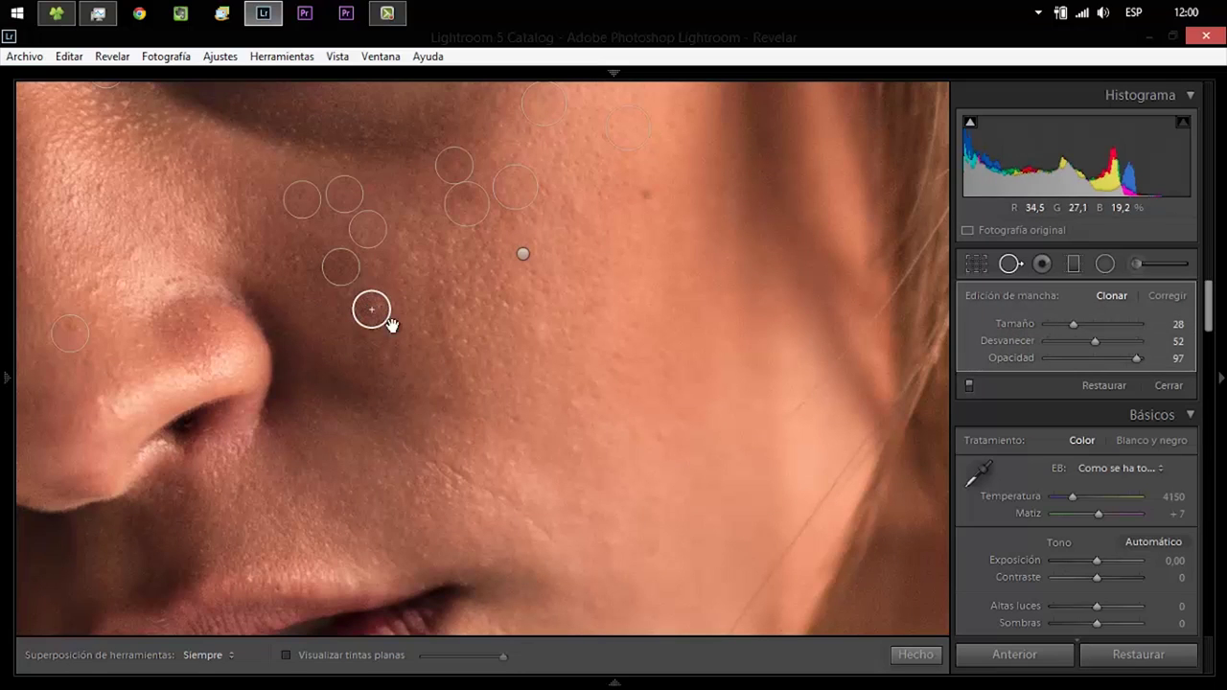
left_click(920, 654)
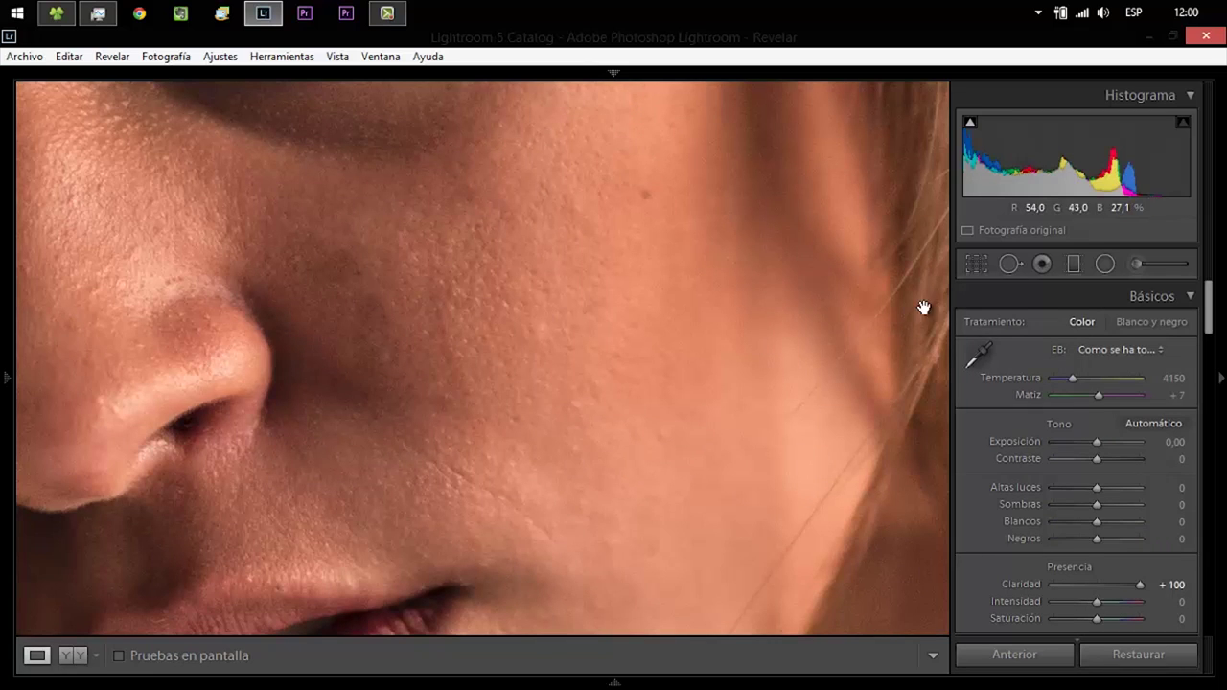
Lower the nose-side spot to opacity 86, then redo it and clone a lower cheek blemish
left_click(1008, 267)
left_click(340, 267)
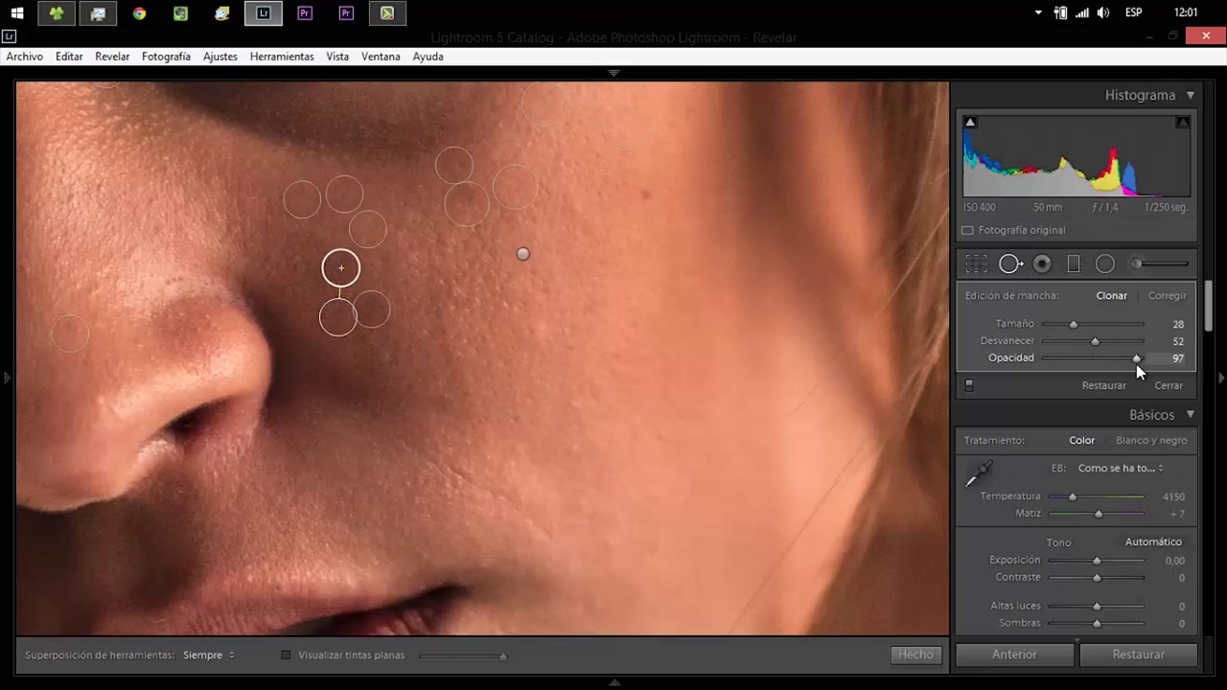
left_click_drag(1132, 364, 1126, 364)
left_click(915, 655)
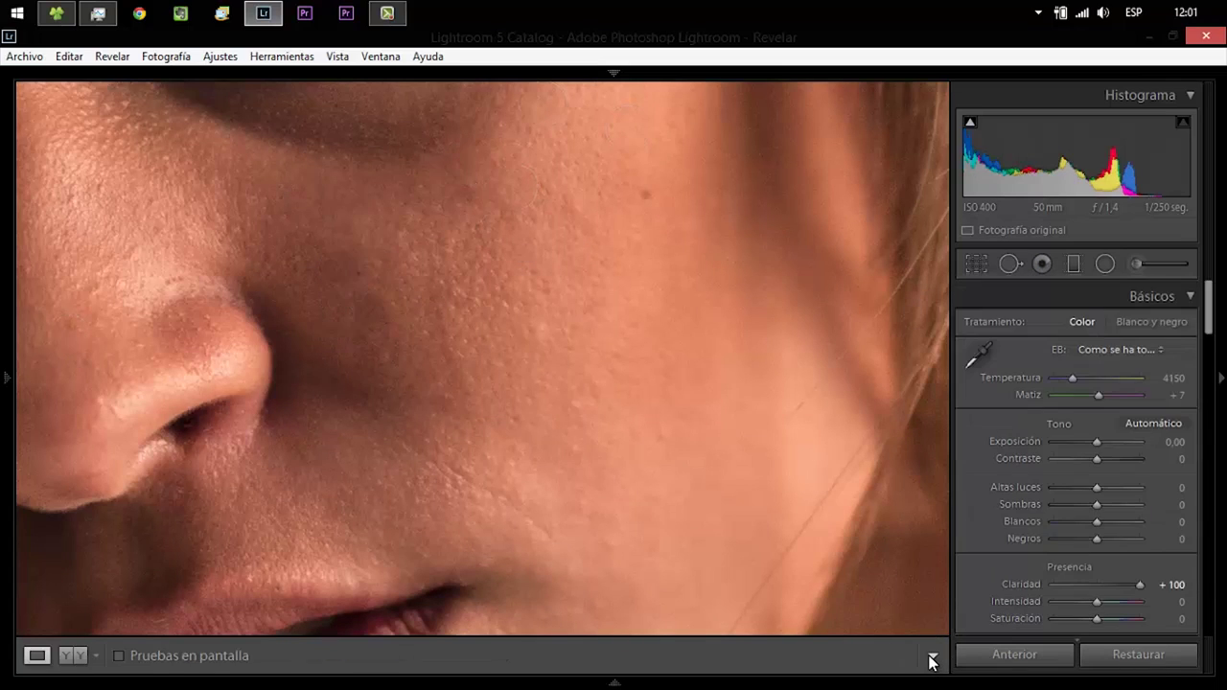
left_click(1009, 266)
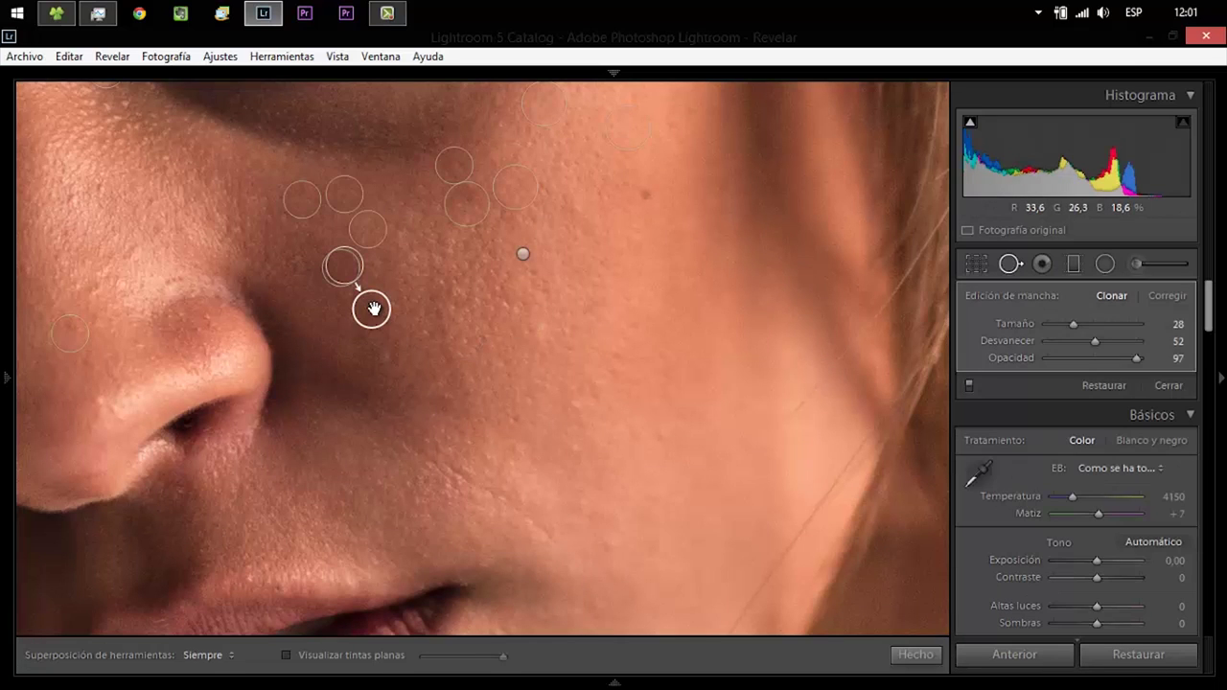
key("Delete")
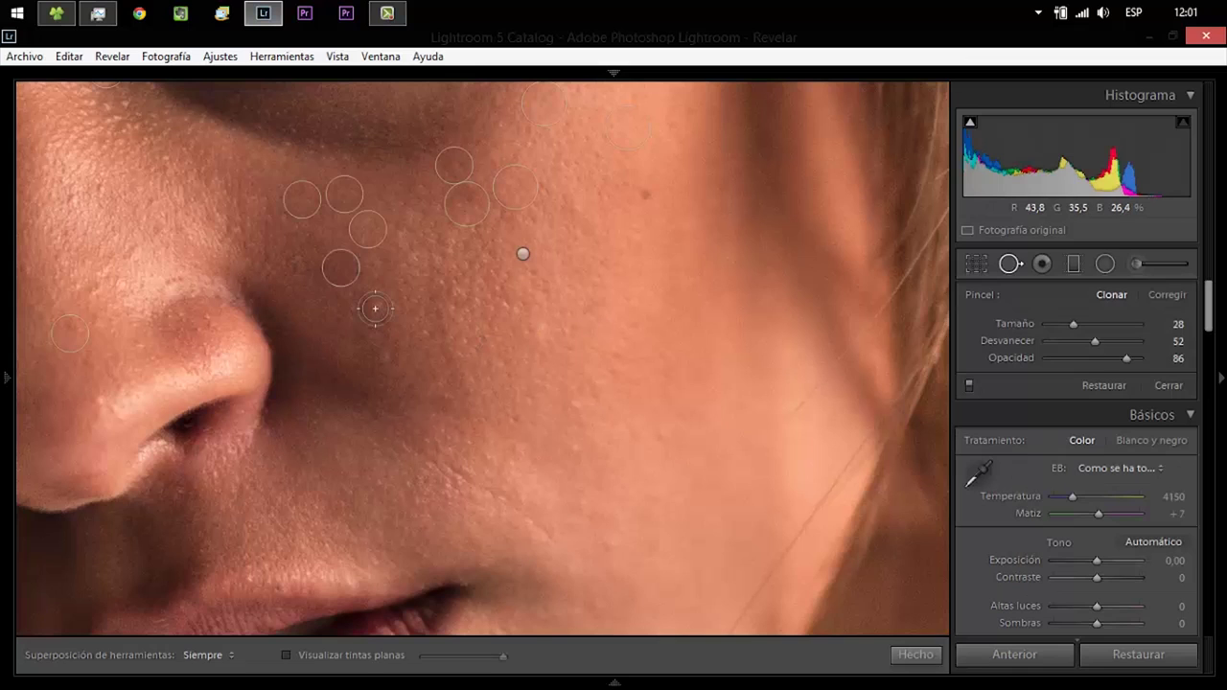
left_click(340, 267)
key("Delete")
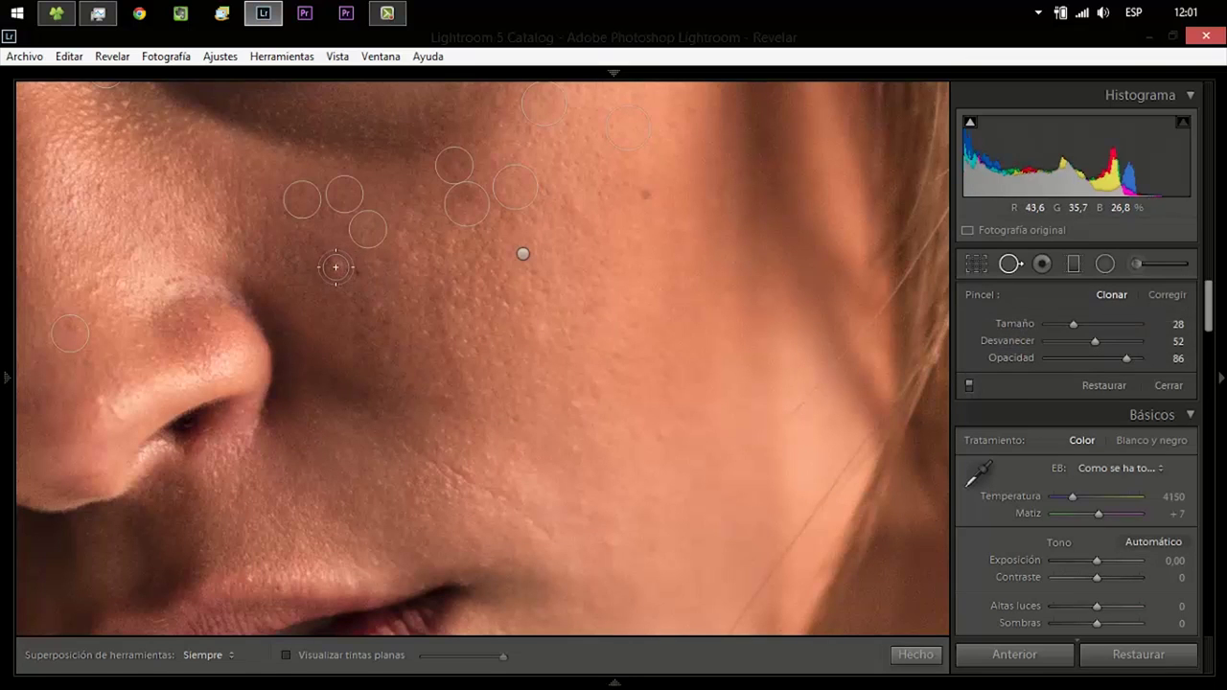
left_click(335, 267)
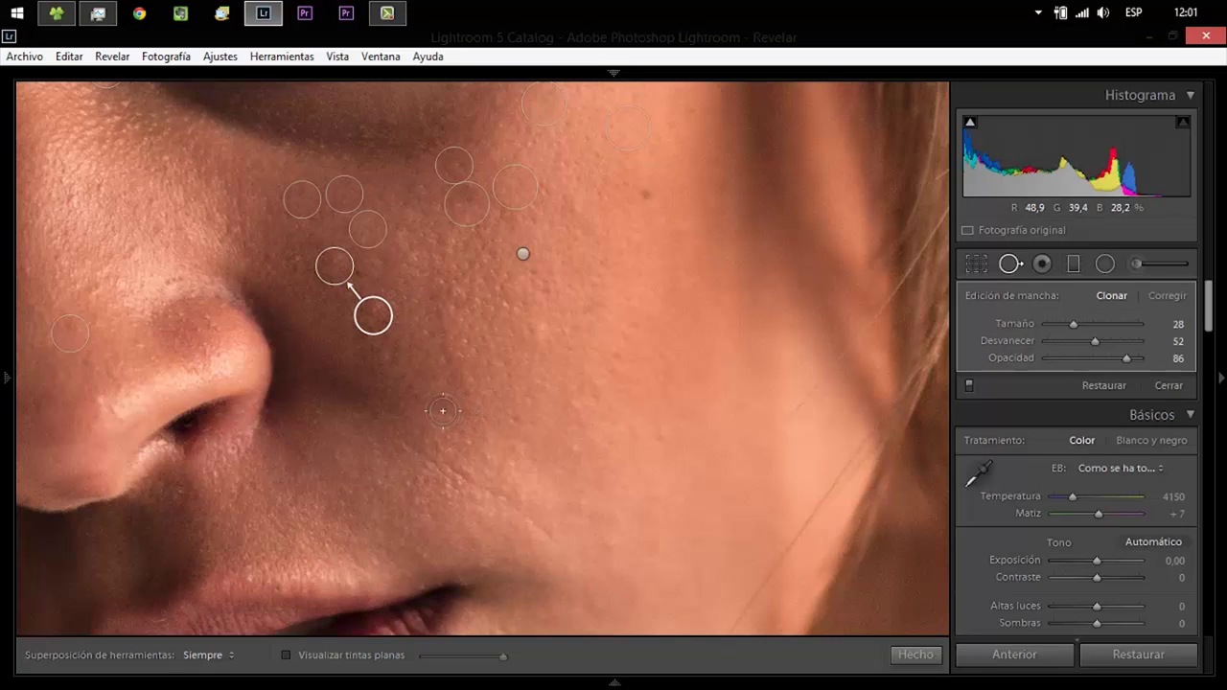
left_click(384, 354)
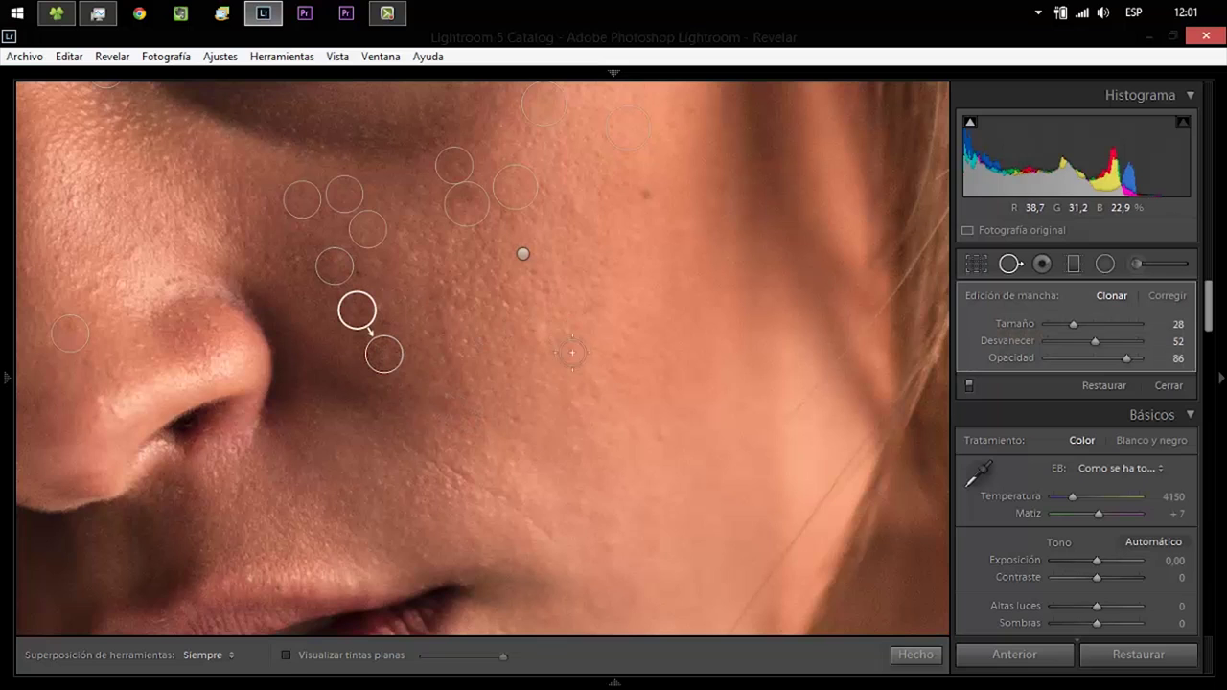
left_click(908, 655)
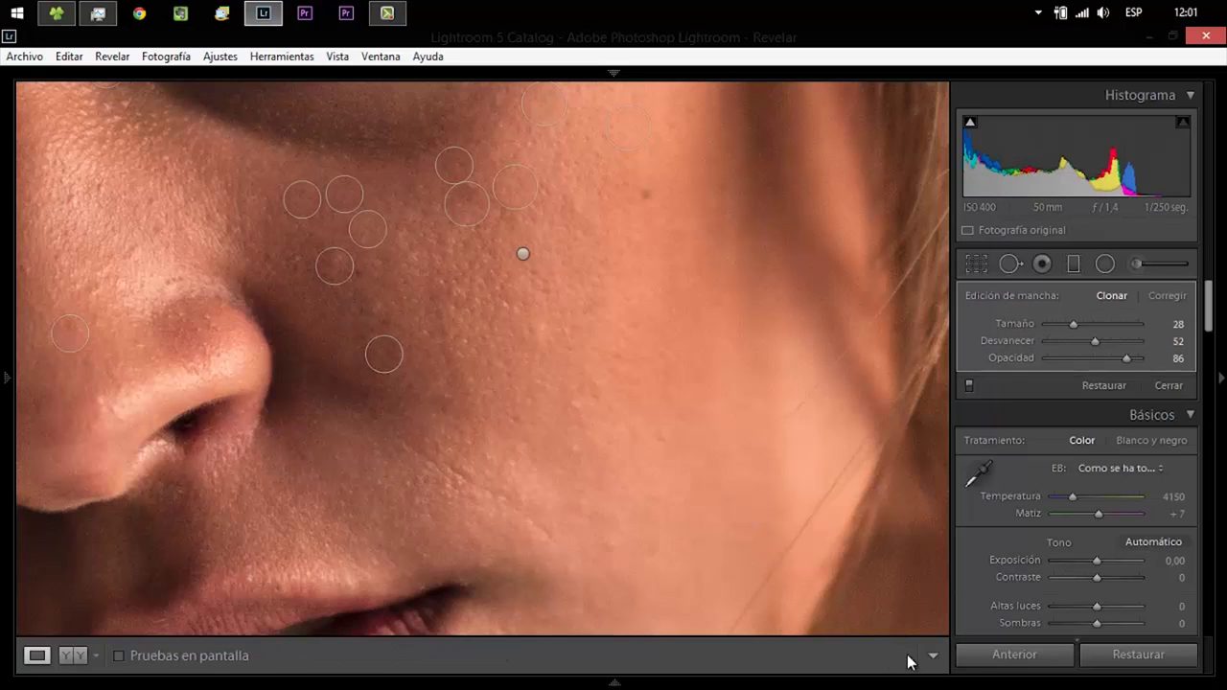
Paint out the blemish above the eyebrow at spot size 39, then return to full view
left_click(736, 437)
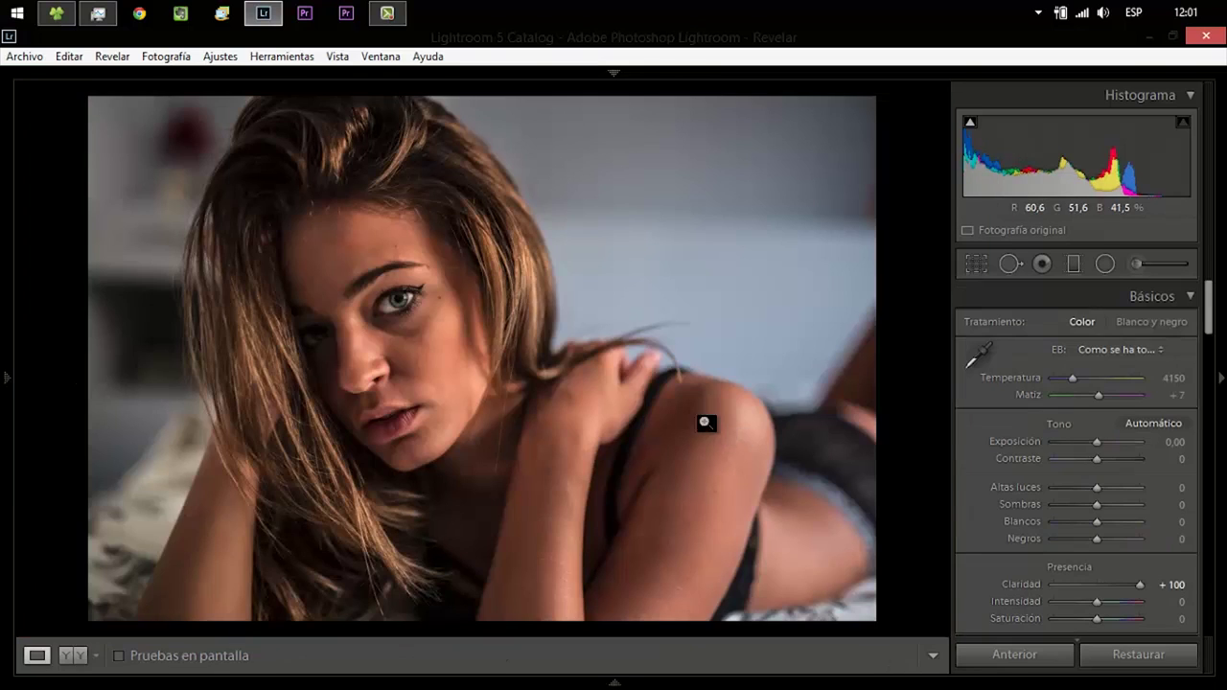
left_click(355, 264)
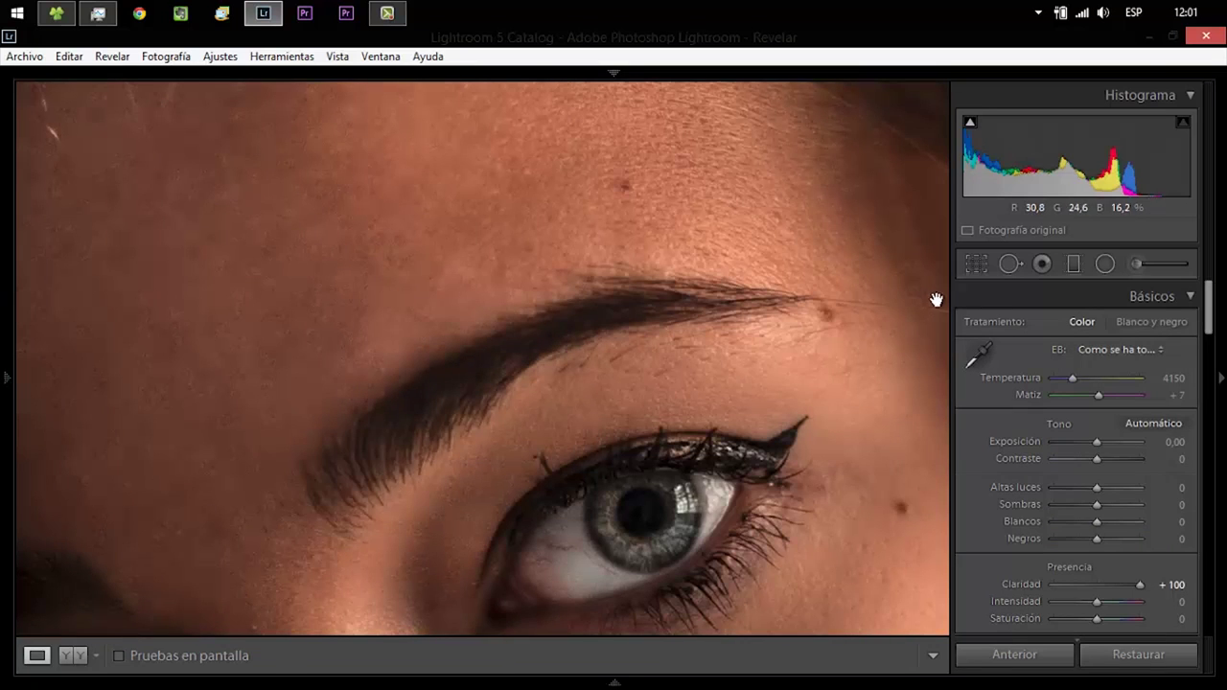
left_click(1008, 266)
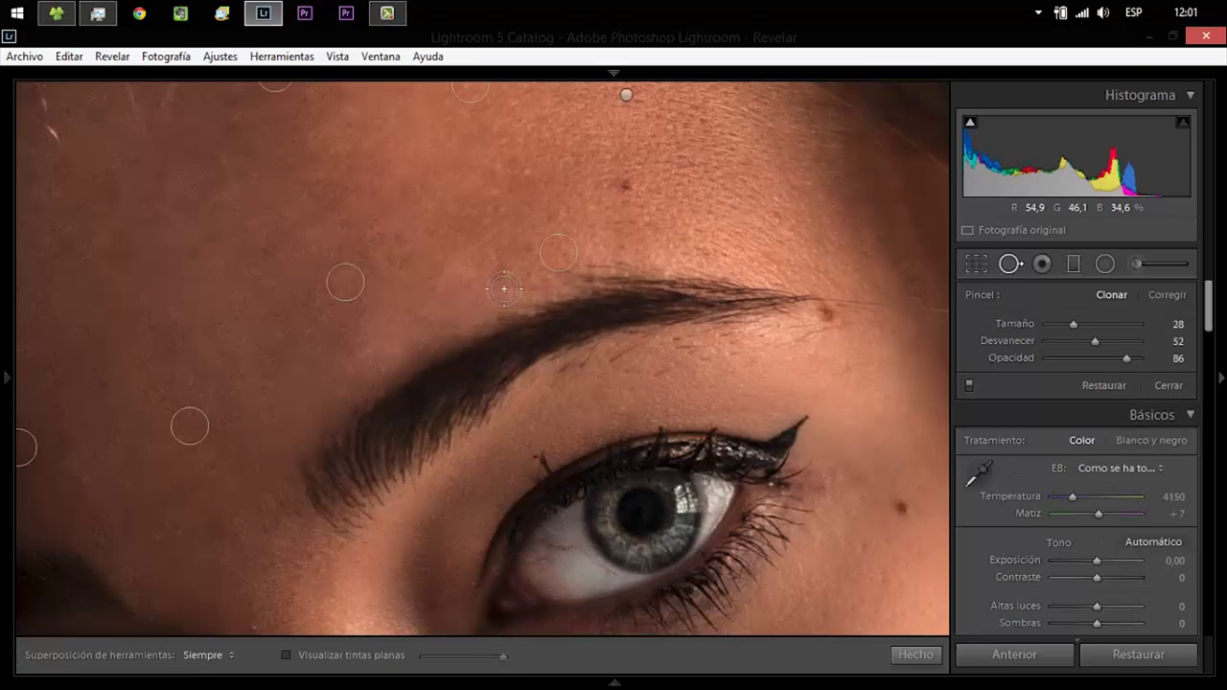
left_click_drag(1072, 324, 1081, 326)
left_click_drag(444, 288, 478, 262)
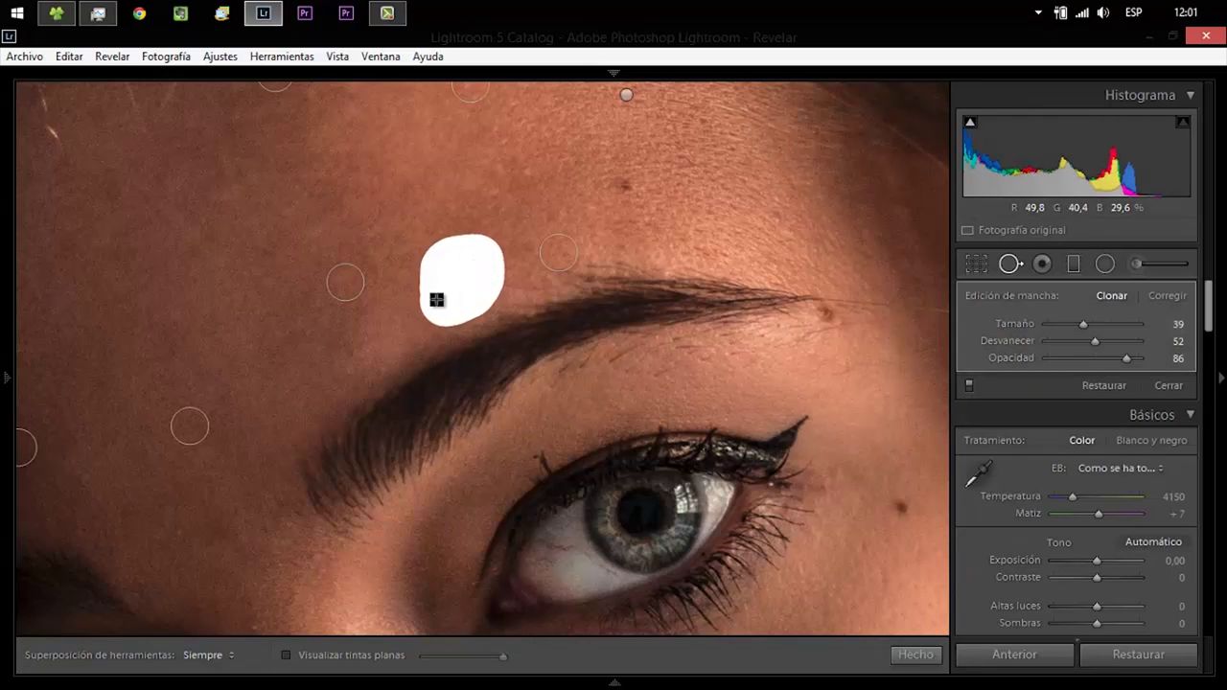
mouse_move(467, 292)
left_mouse_down()
mouse_move(430, 293)
mouse_move(398, 331)
mouse_move(372, 332)
left_mouse_up()
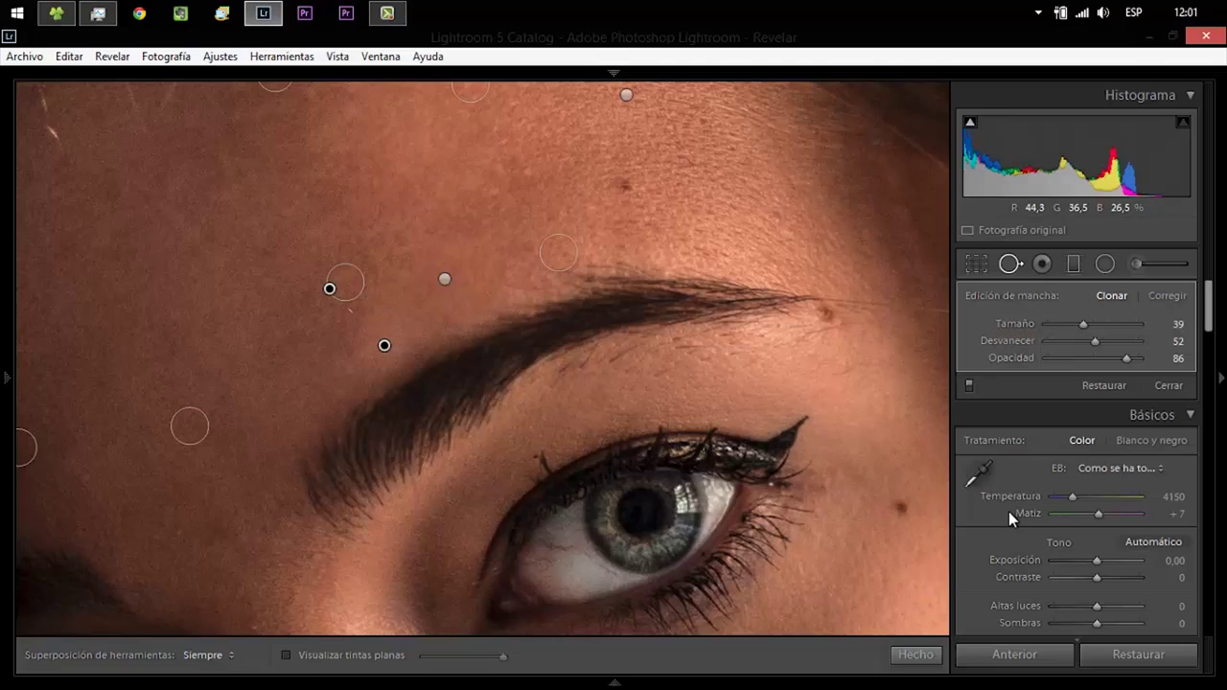
left_click(918, 658)
left_click(828, 422)
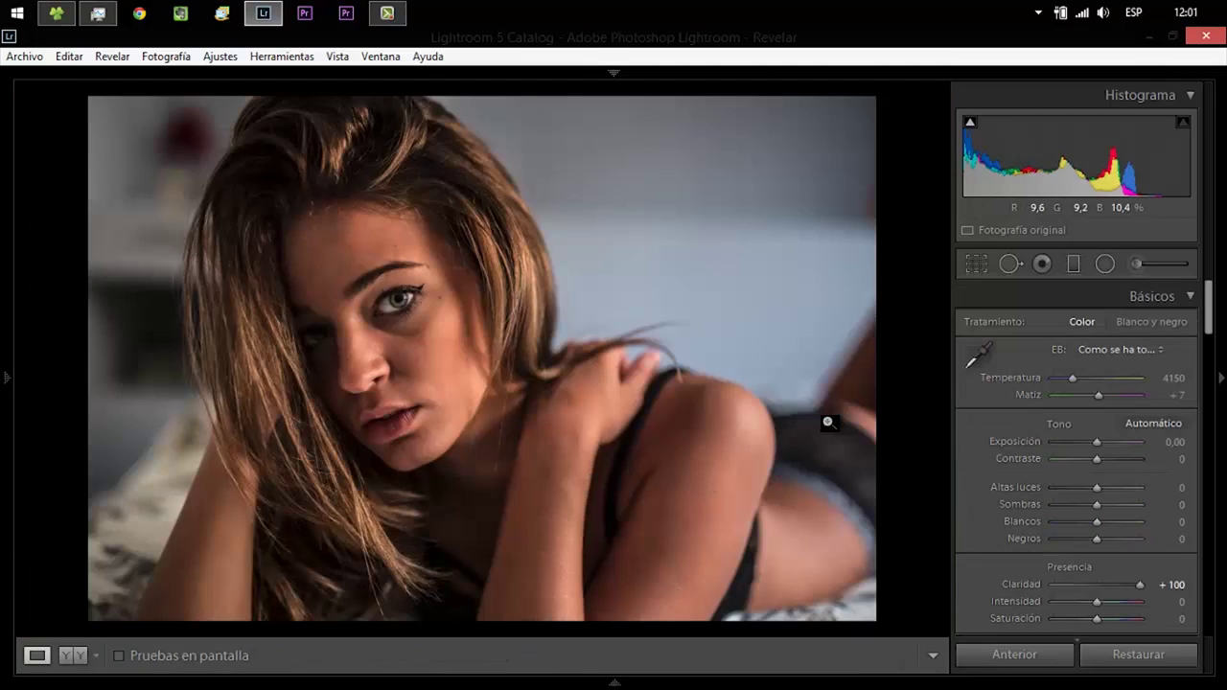
Create a virtual copy of the portrait from the photo's context menu
right_click(613, 125)
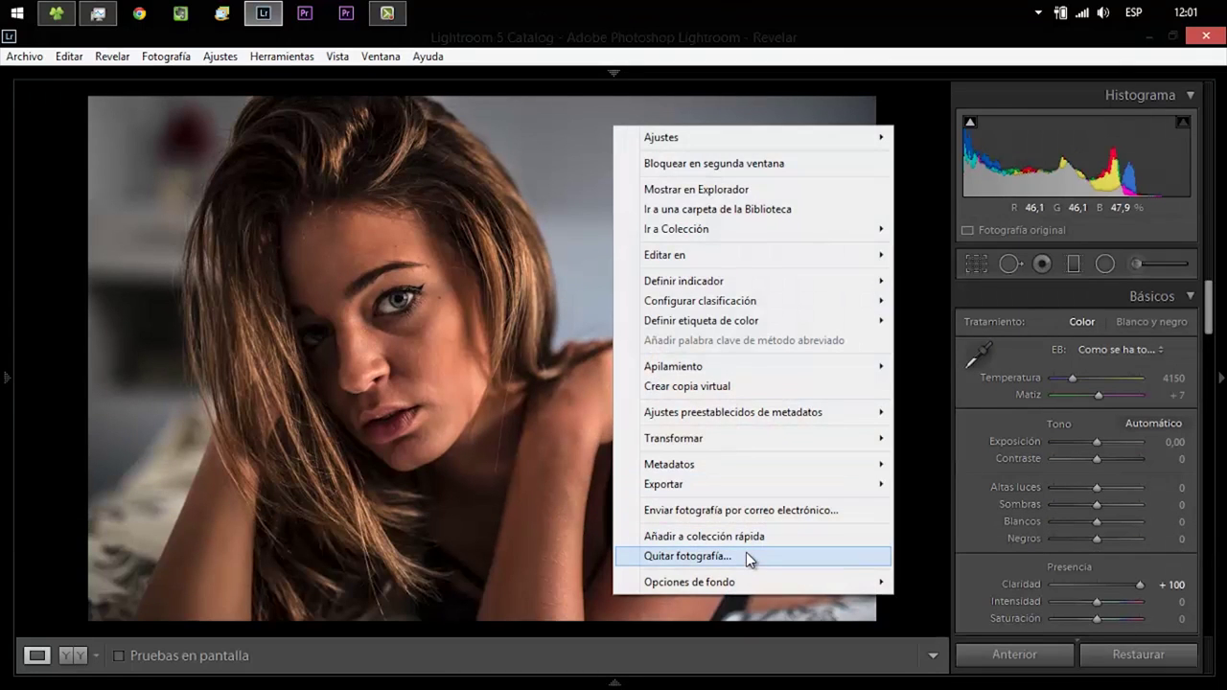
left_click(755, 389)
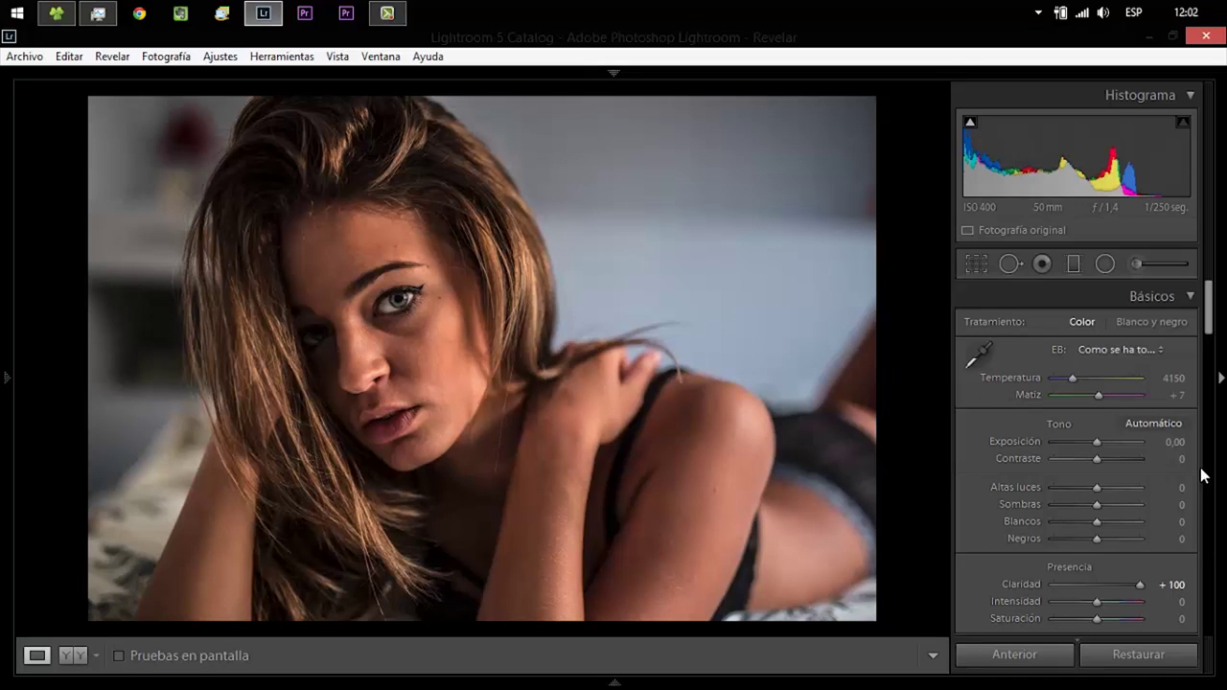
Set Exposición +1,35, Altas luces −48 and Negros −27, checking the eye and eyebrow at 1:1
left_click_drag(1096, 441, 1107, 442)
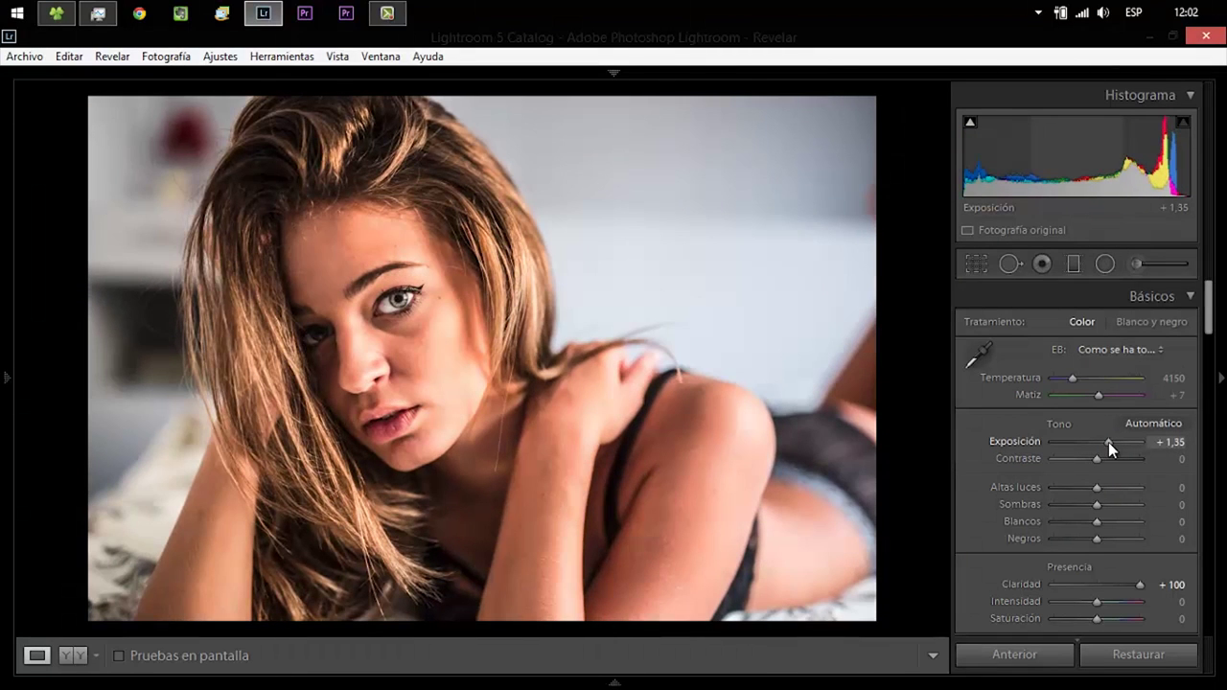
left_click_drag(1096, 487, 1076, 488)
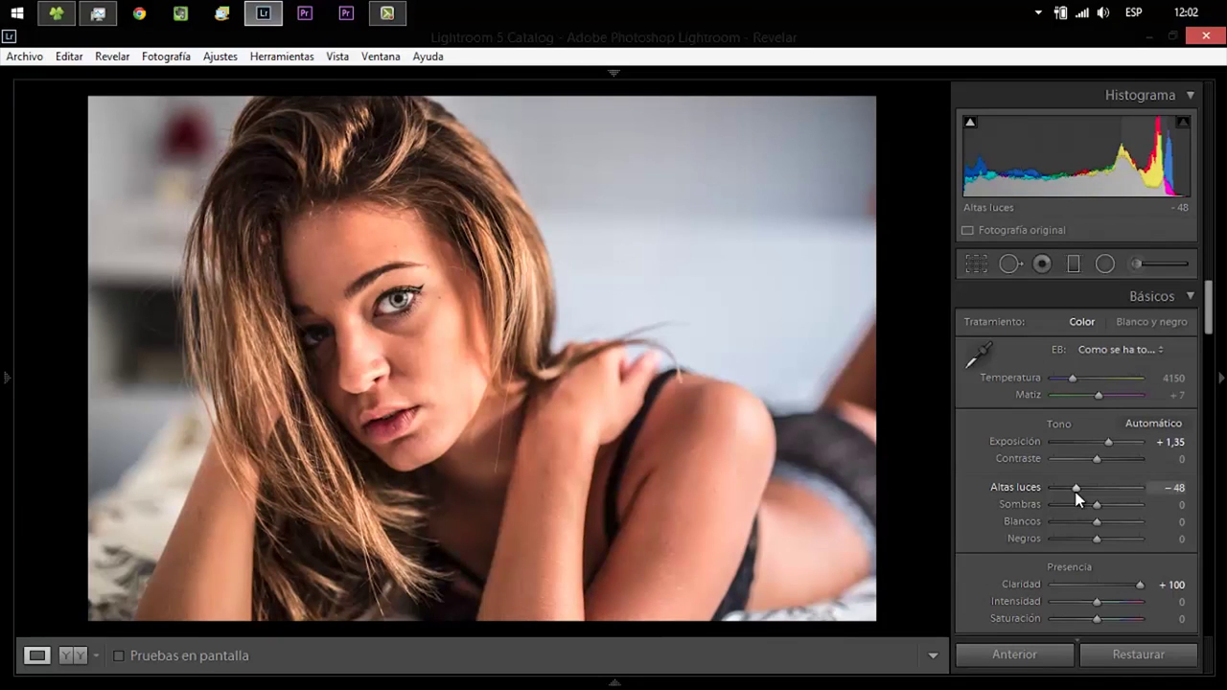
left_click(1063, 543)
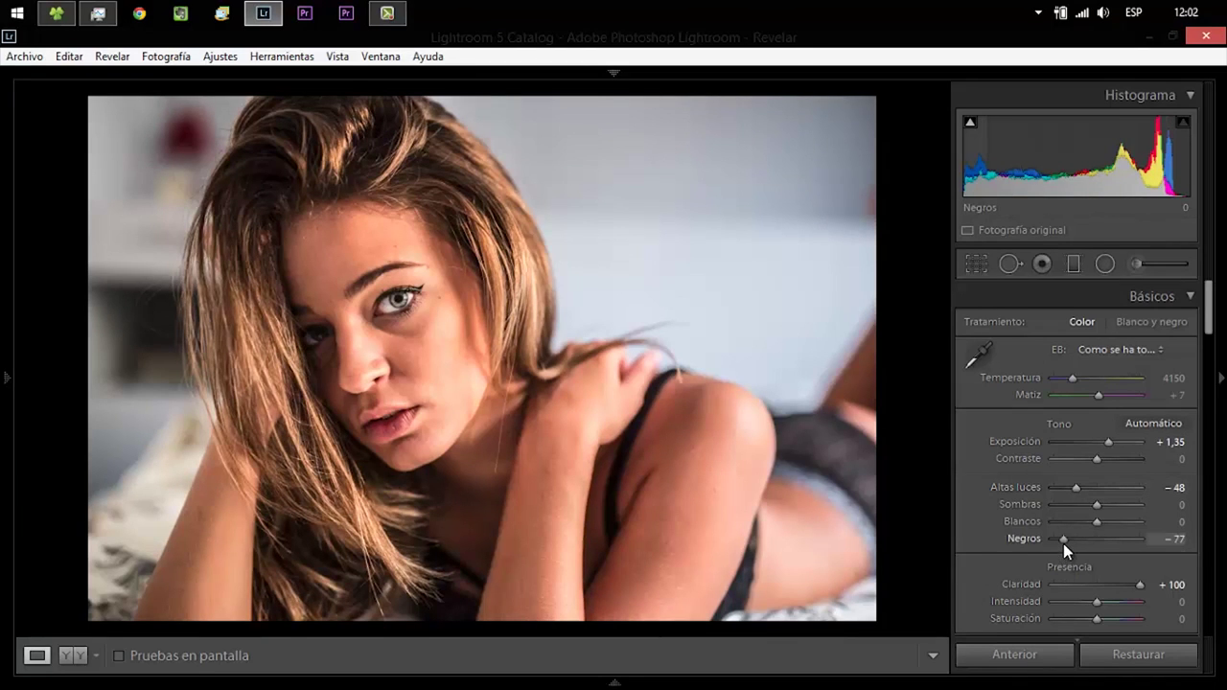
left_click_drag(1065, 543, 1083, 545)
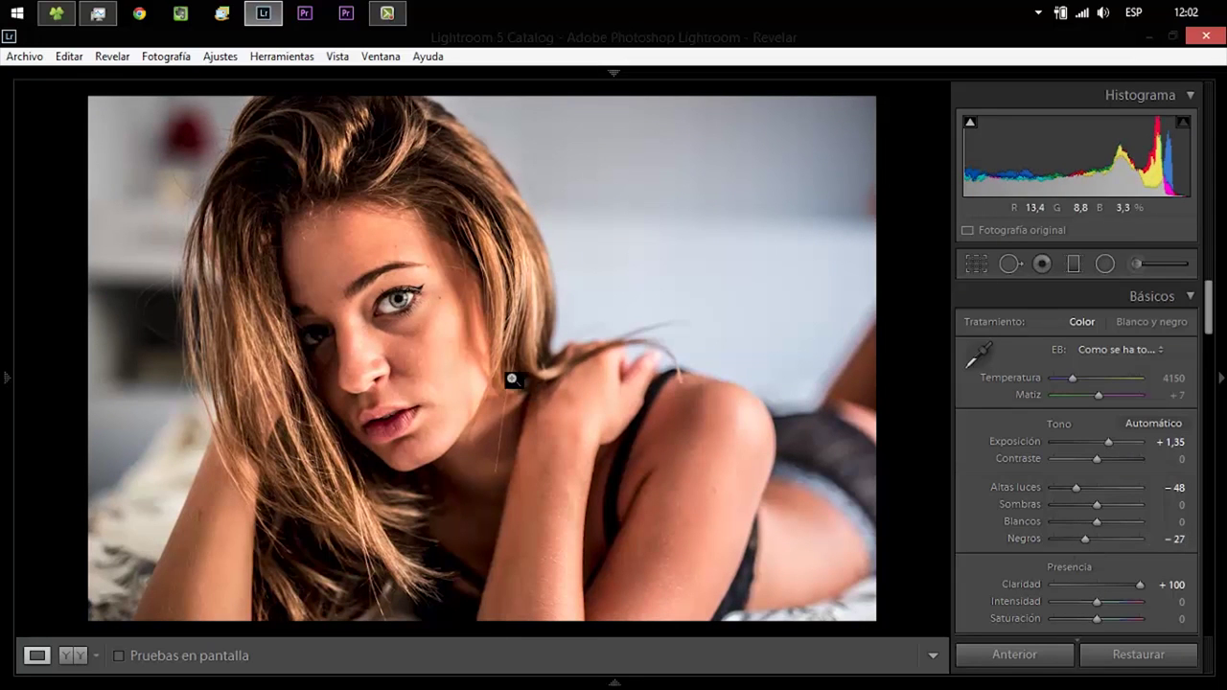
left_click(395, 304)
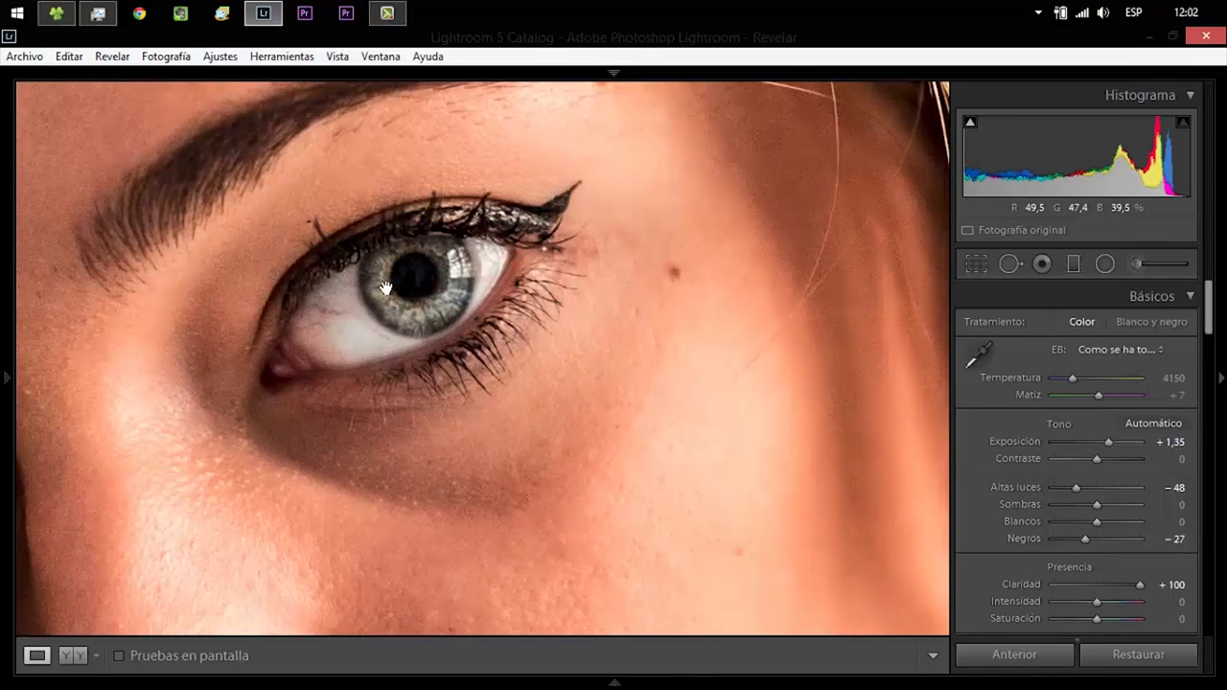
mouse_move(356, 179)
left_mouse_down()
mouse_move(571, 423)
mouse_move(451, 173)
left_mouse_up()
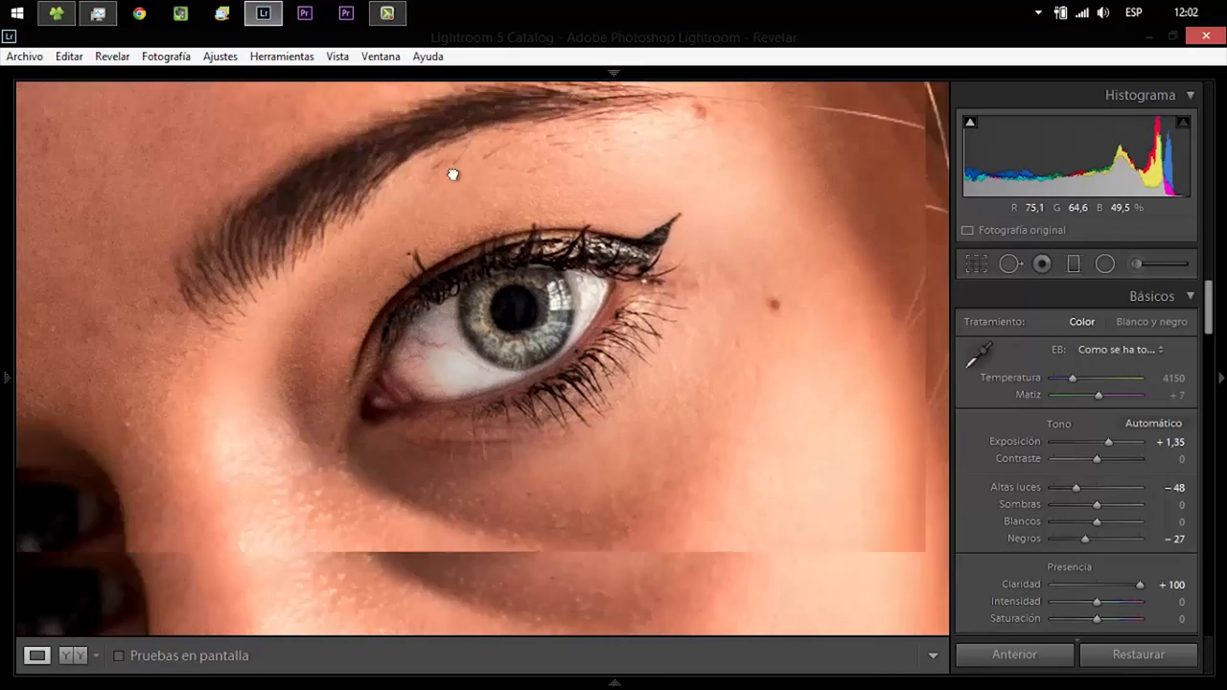
left_click(608, 370)
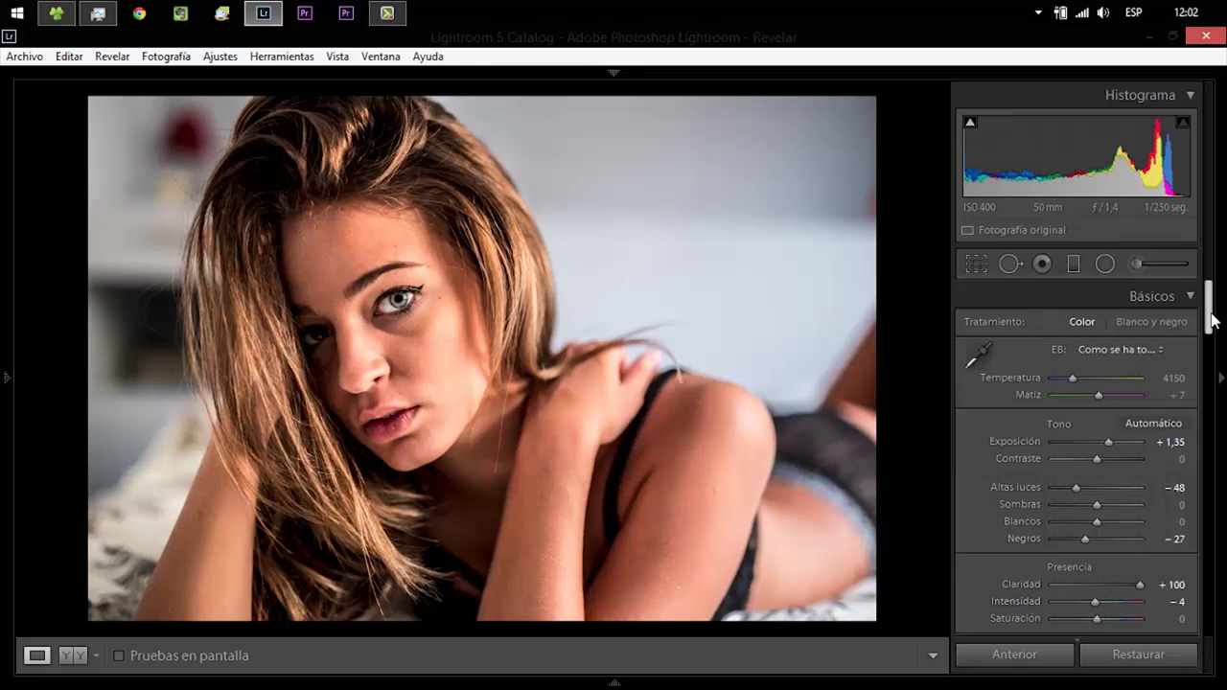
In HSL, try lowering yellow luminance, reset it to 0, and show the Saturación view
left_click_drag(1212, 321, 1212, 412)
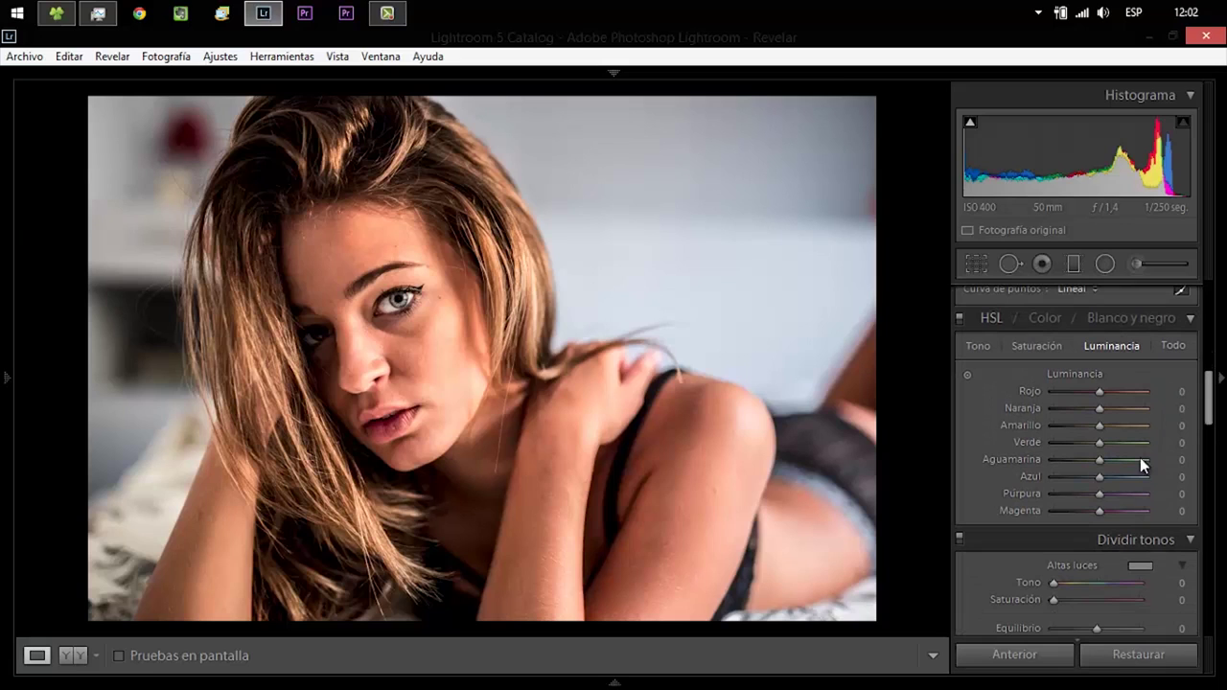
left_click(1084, 425)
double_click(1084, 424)
left_click(1040, 346)
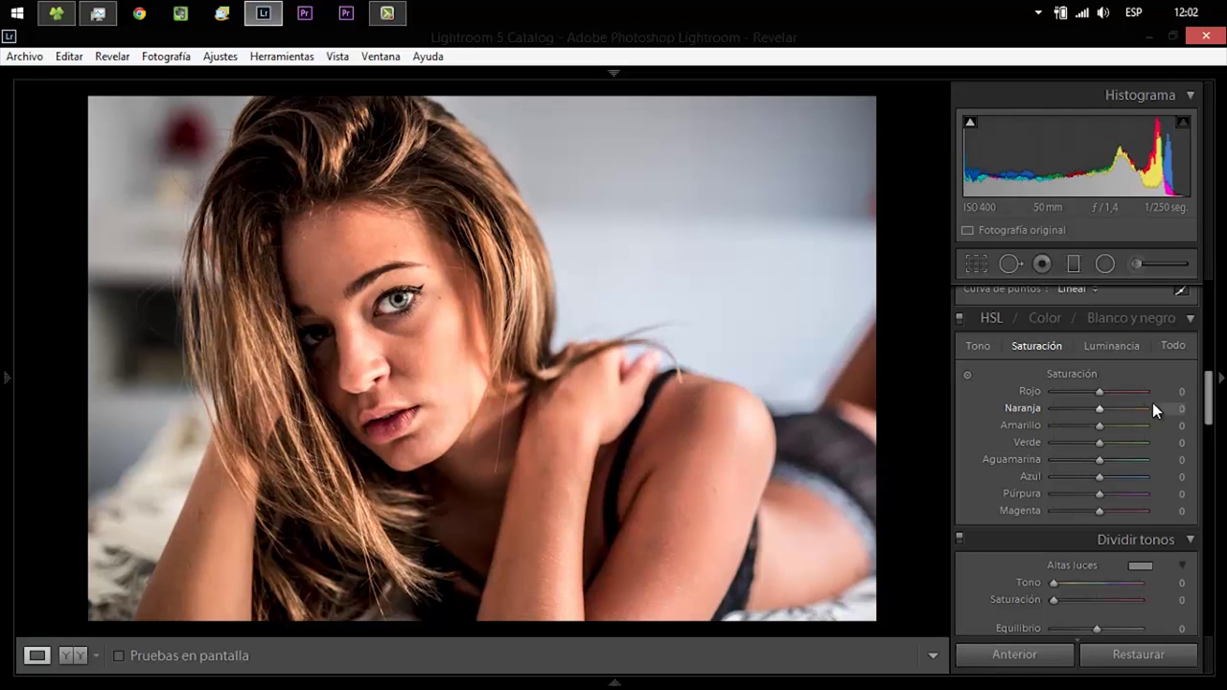
Aim the Detalle preview at the eye and sharpen with Cantidad 44, Radio 1,3, Detalle 47
left_click_drag(1210, 395, 1220, 452)
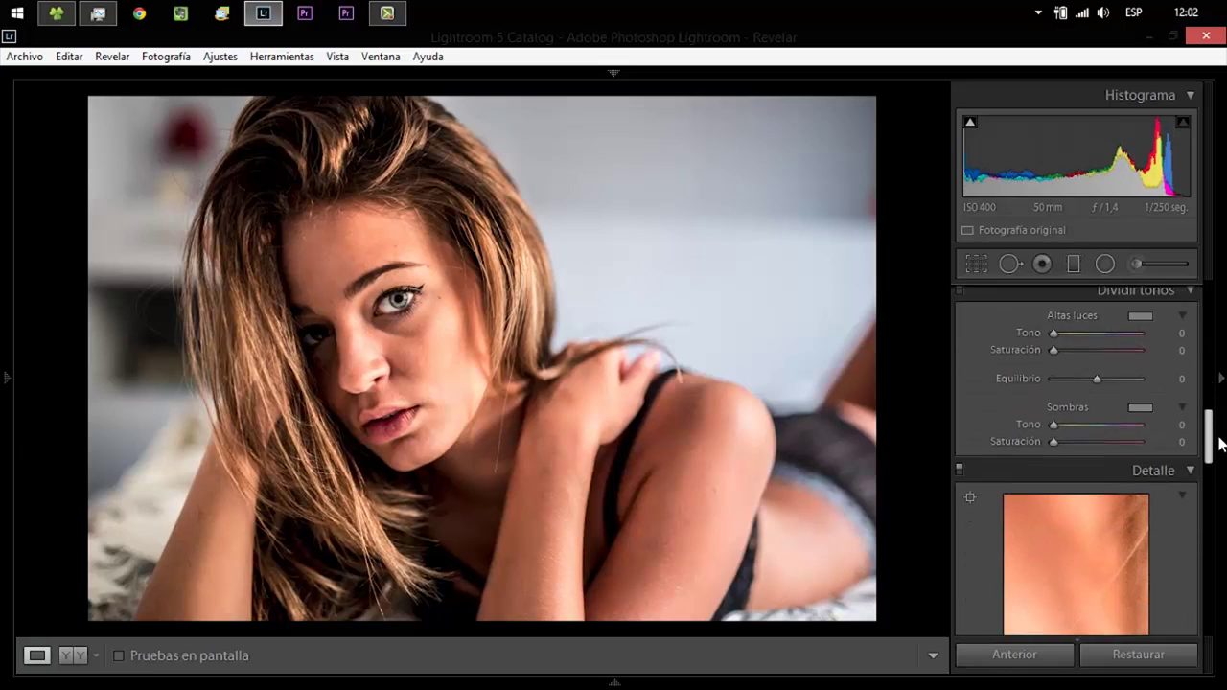
left_click_drag(1092, 422, 1035, 410)
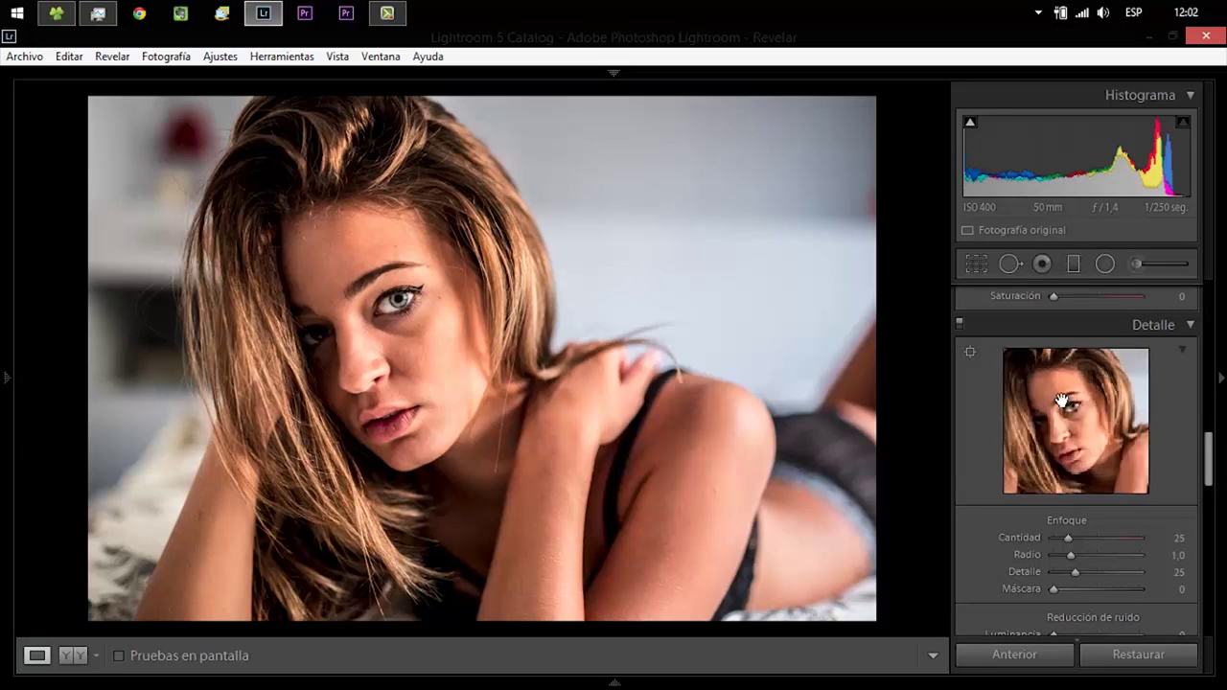
mouse_move(1103, 438)
left_mouse_down()
mouse_move(1010, 318)
mouse_move(925, 306)
left_mouse_up()
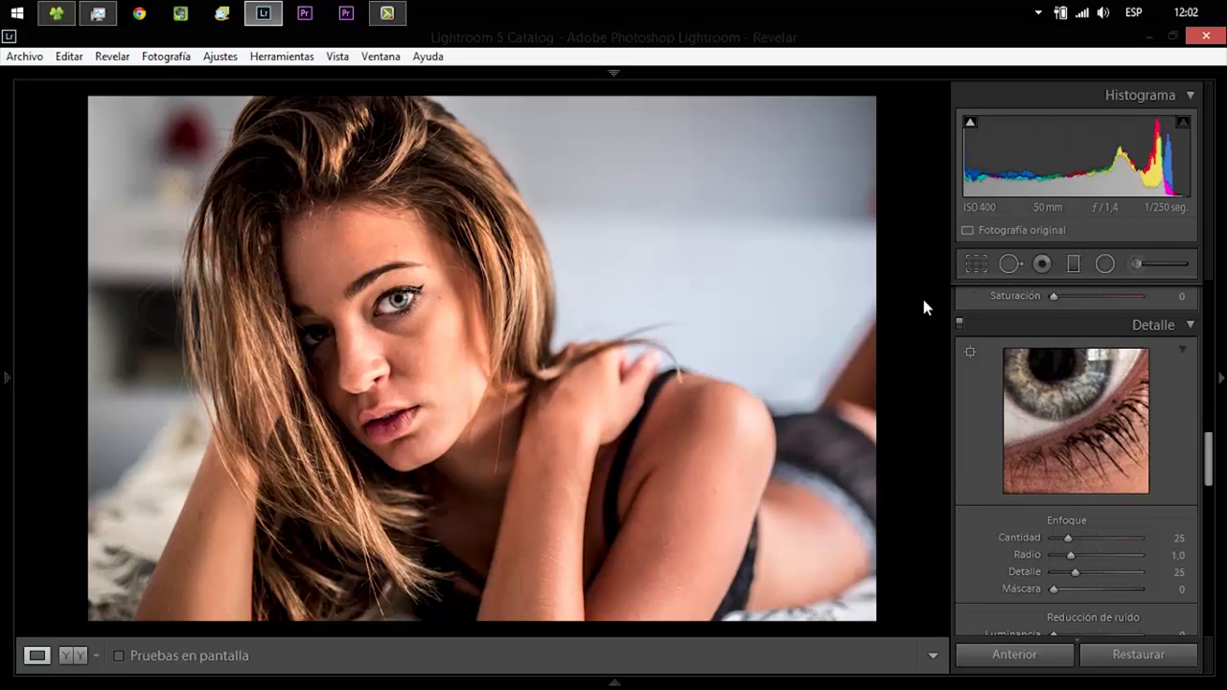
left_click(1095, 537)
left_click(1081, 555)
left_click(1091, 571)
left_click(1078, 537)
Set the sharpening amount to 50 and lift Sombras (shadows) to +37
left_click_drag(1081, 536, 1079, 537)
scroll(1203, 503, "up", 10)
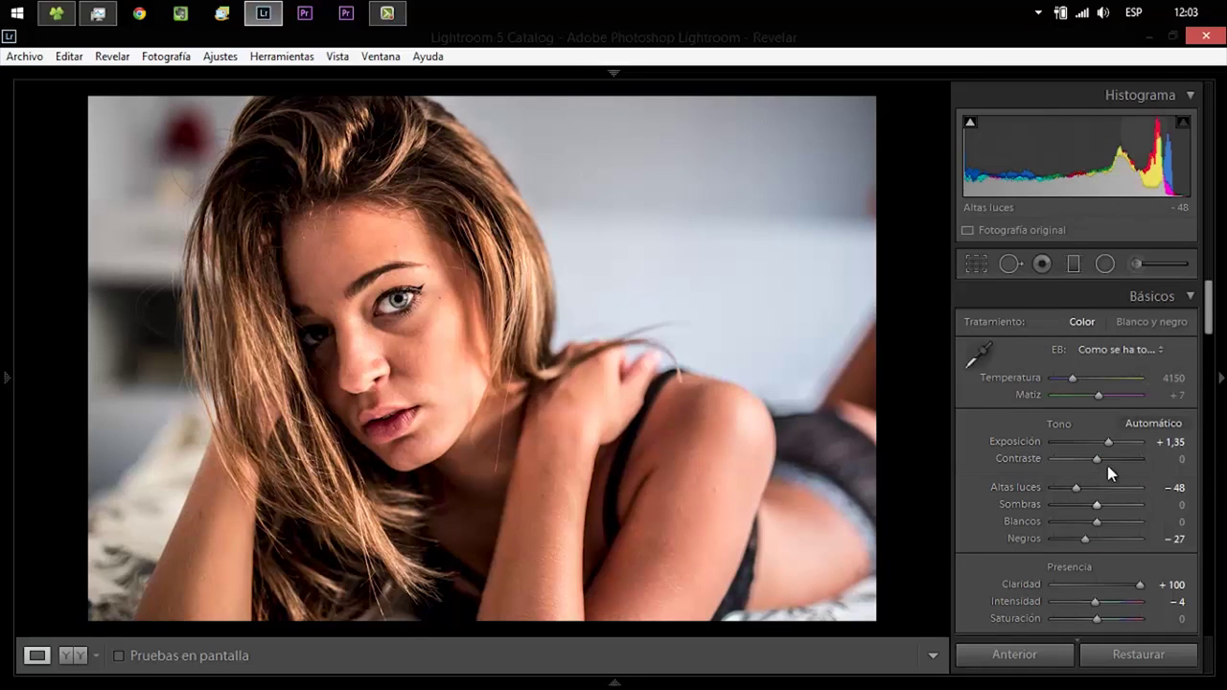
left_click_drag(1095, 508, 1111, 503)
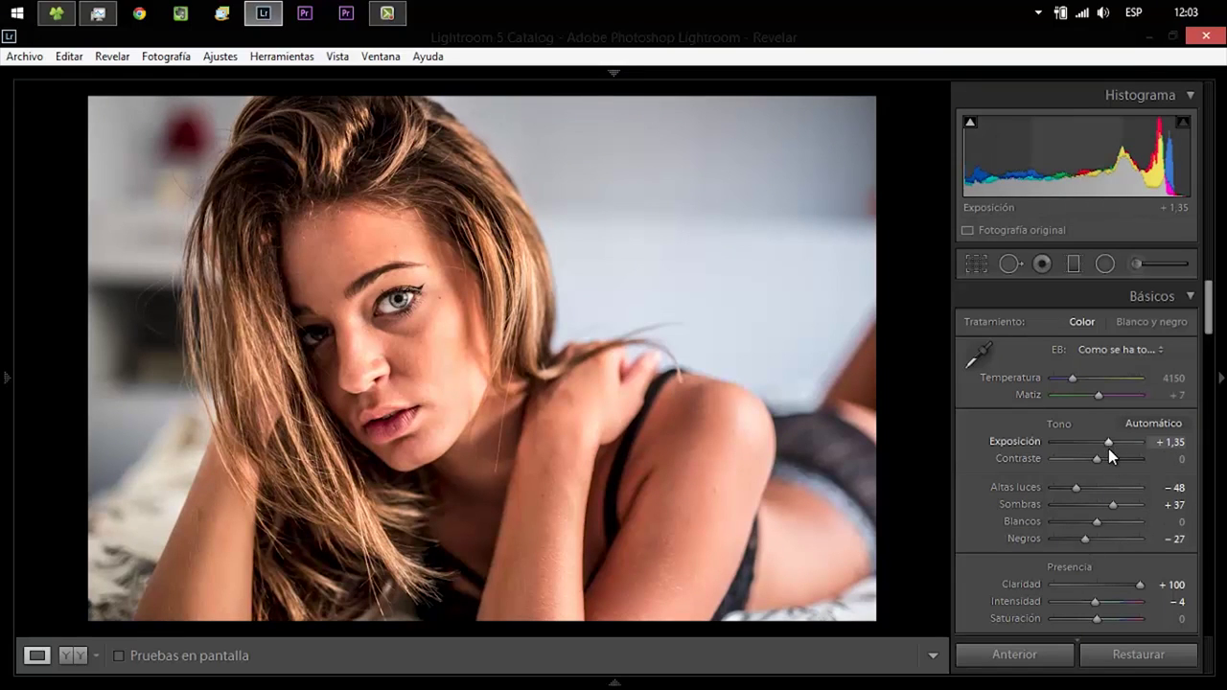
Try and reset contrast, warm temperature to 4650, and settle vibrance at −31
left_click_drag(1100, 460, 1068, 464)
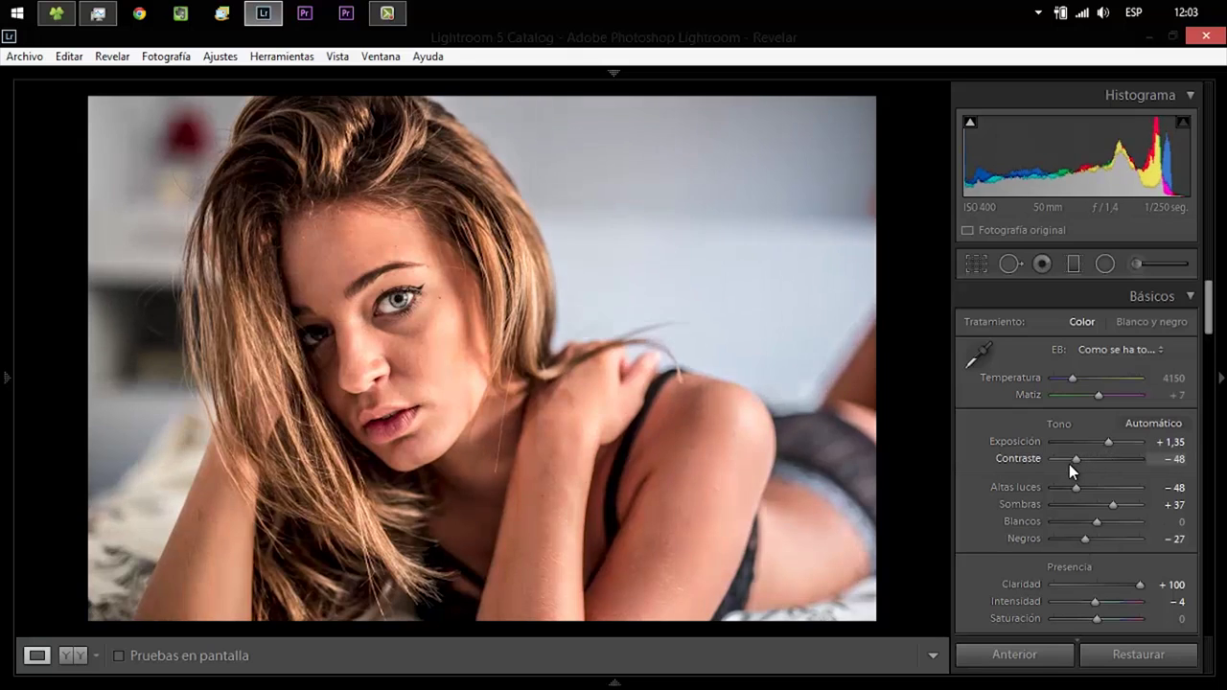
double_click(1069, 465)
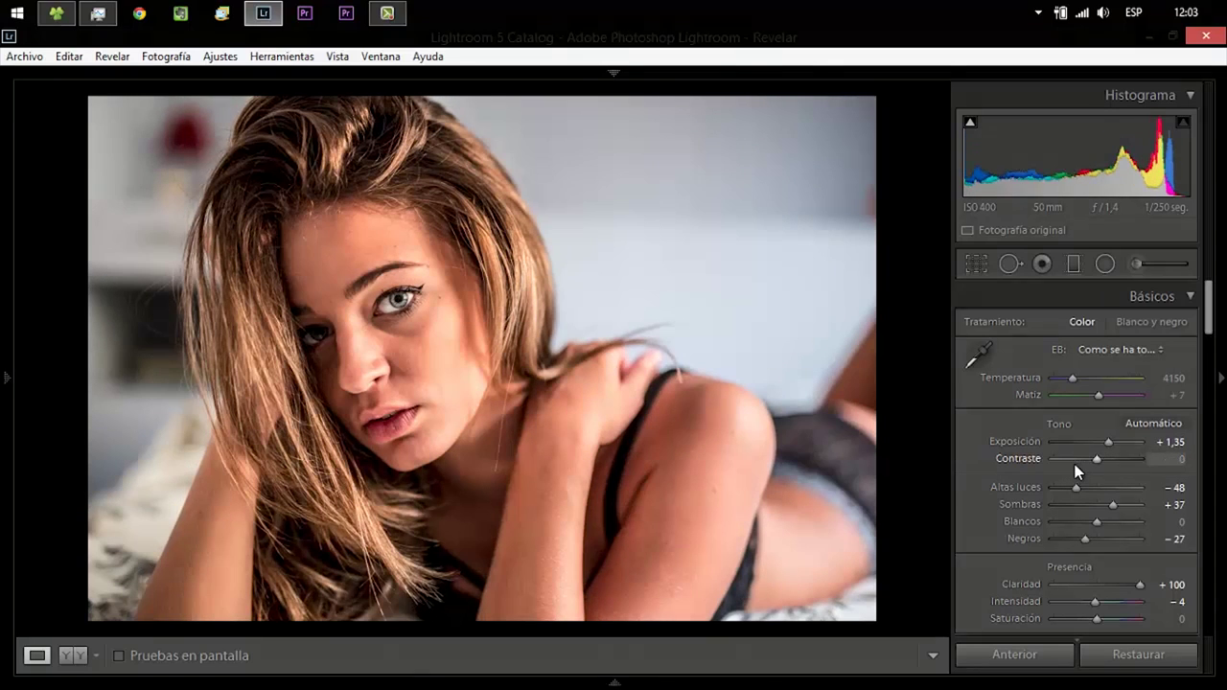
double_click(1094, 604)
left_click_drag(1095, 602, 1077, 603)
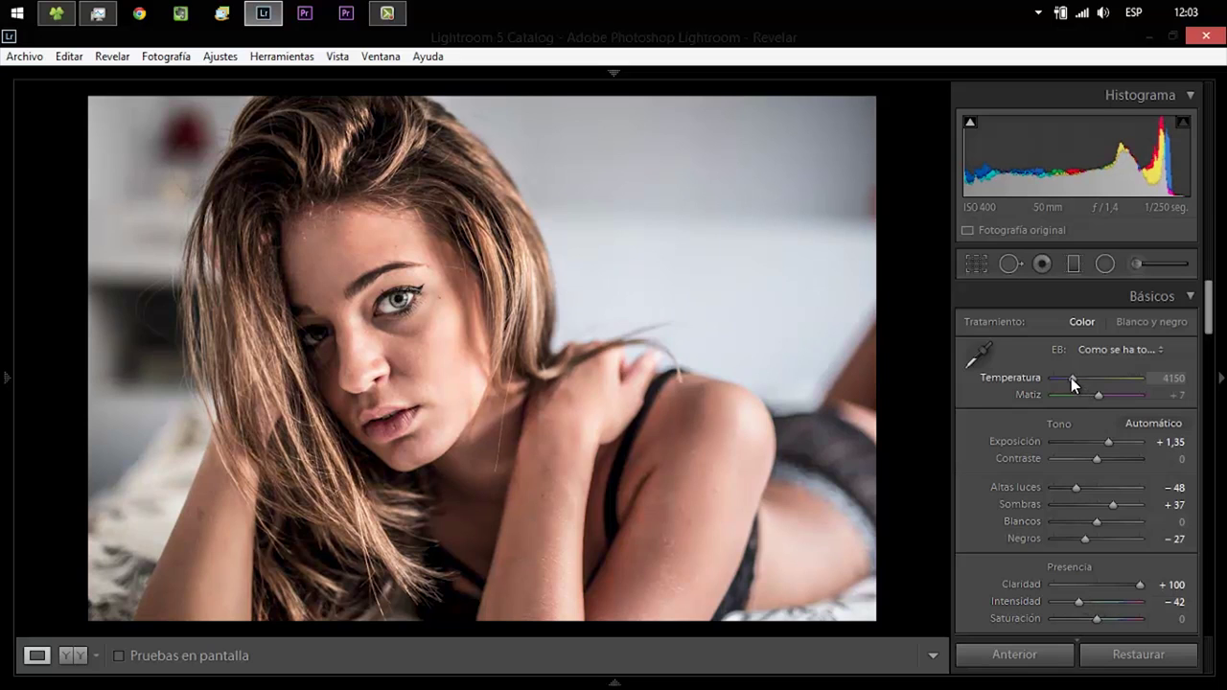
left_click_drag(1070, 378, 1073, 378)
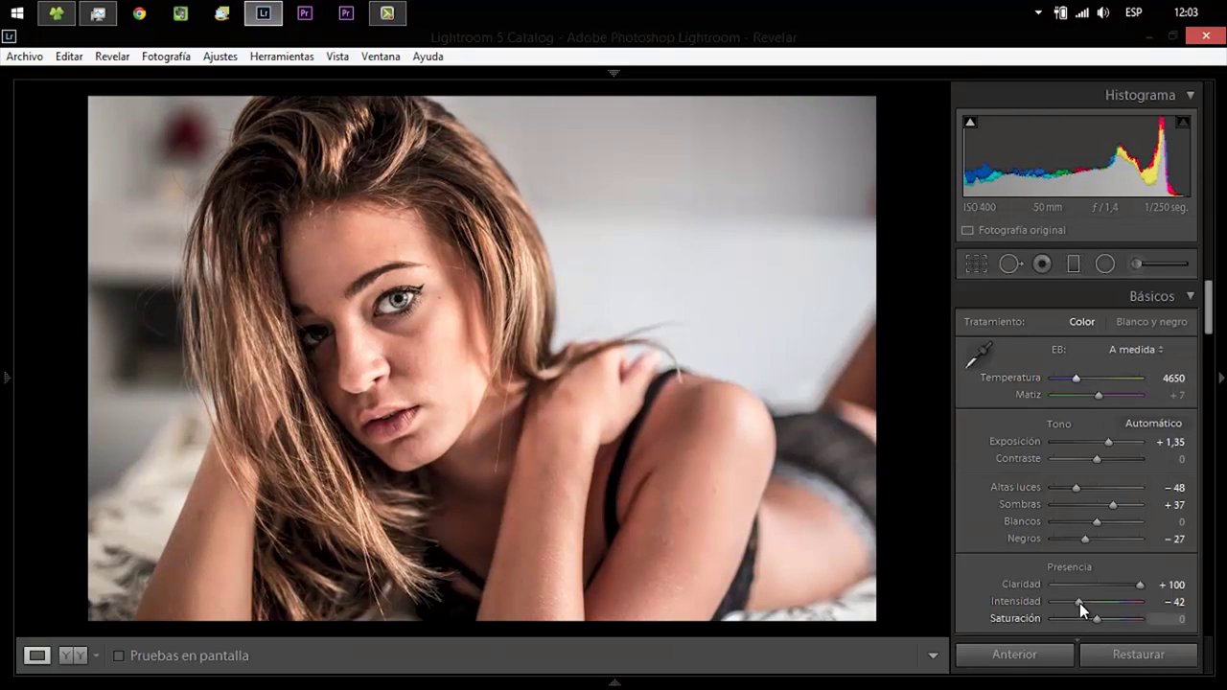
left_click_drag(1080, 601, 1083, 602)
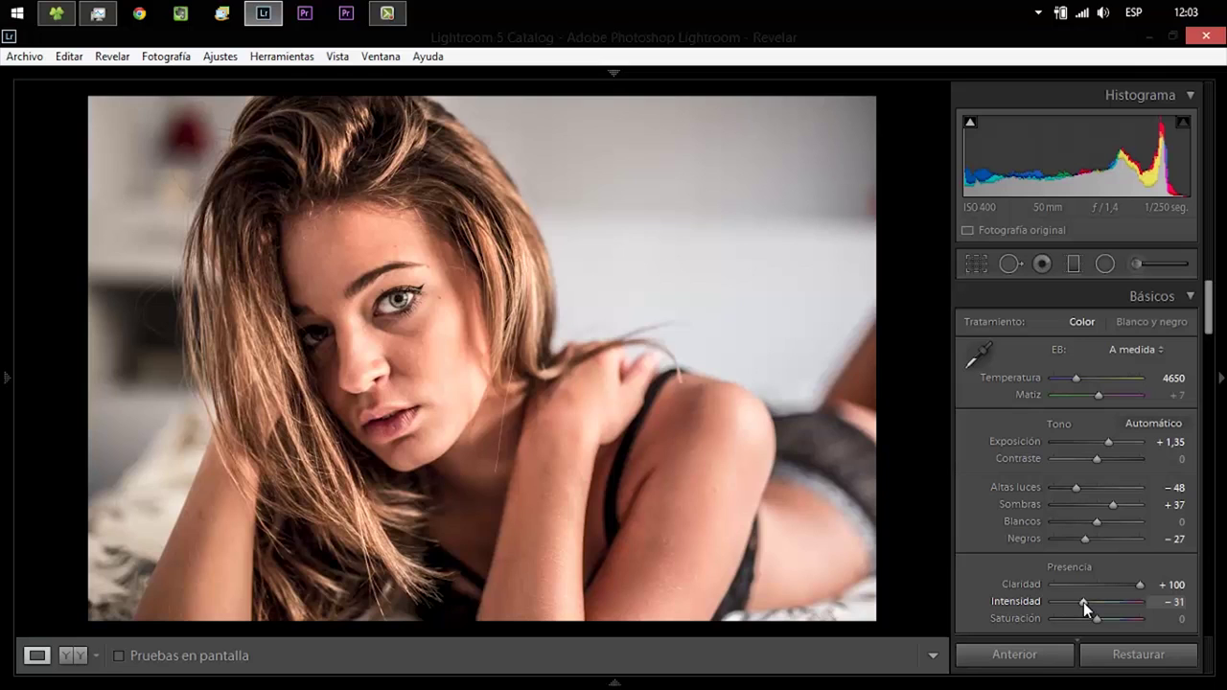
Reset clarity, return temperature to 4150, deepen blacks to −46 and set vibrance to −13
double_click(1138, 583)
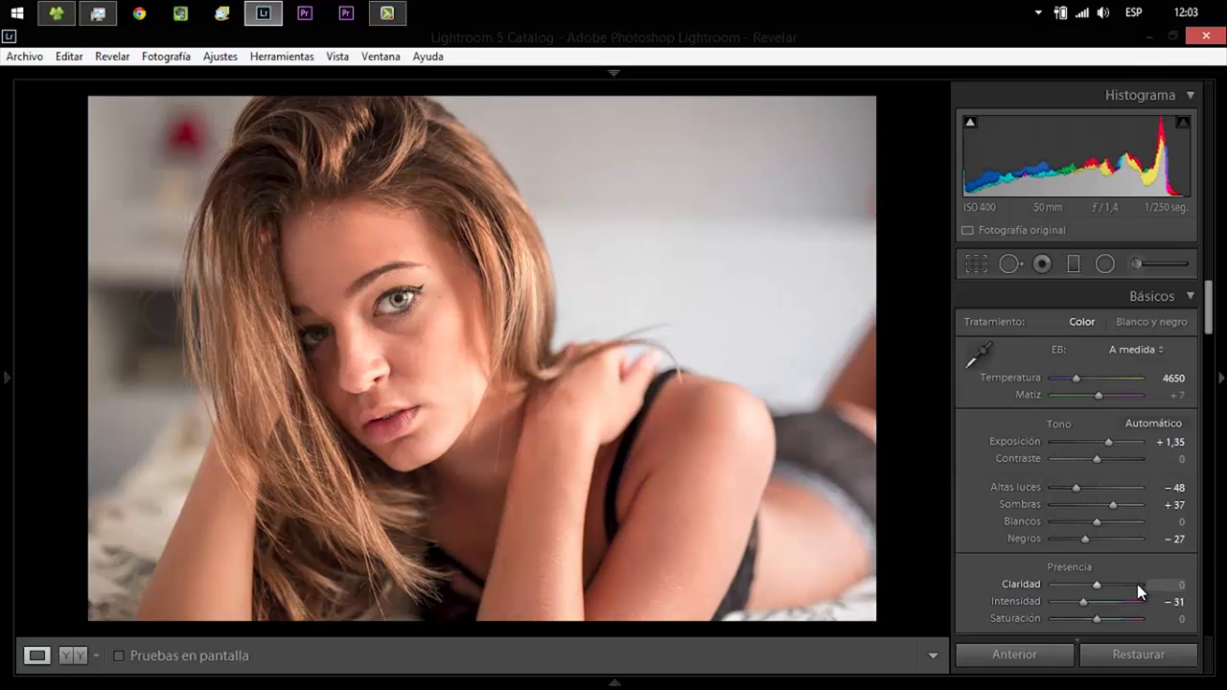
double_click(1081, 603)
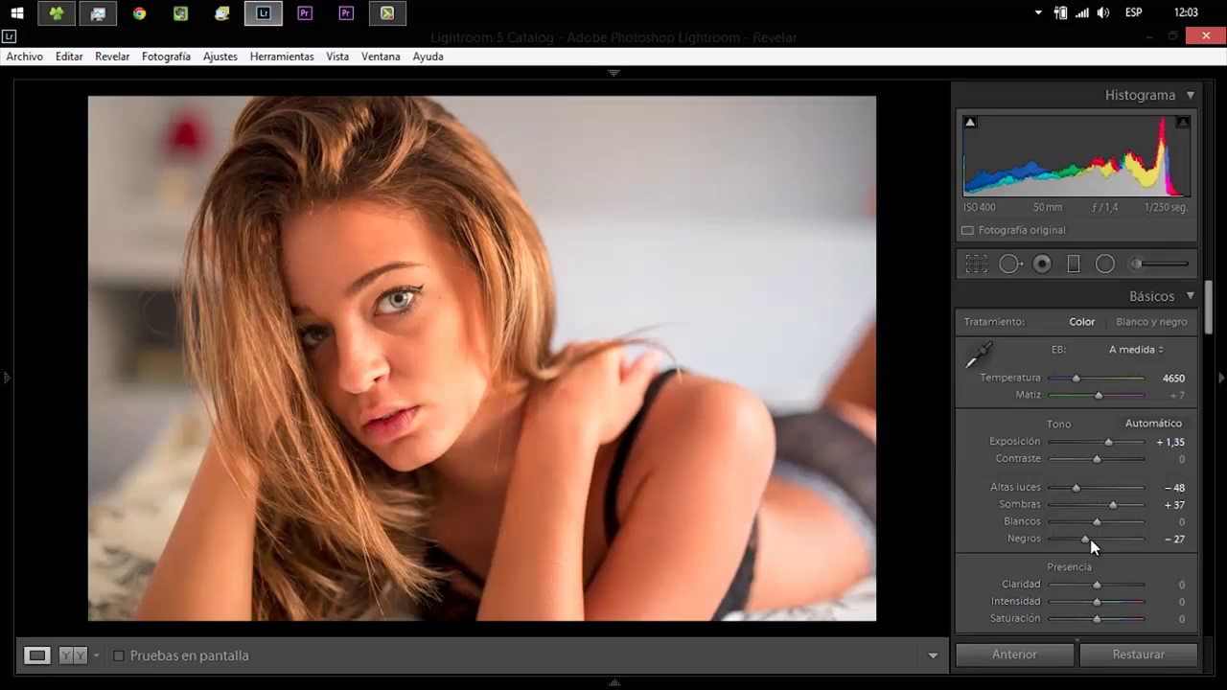
left_click(1070, 380)
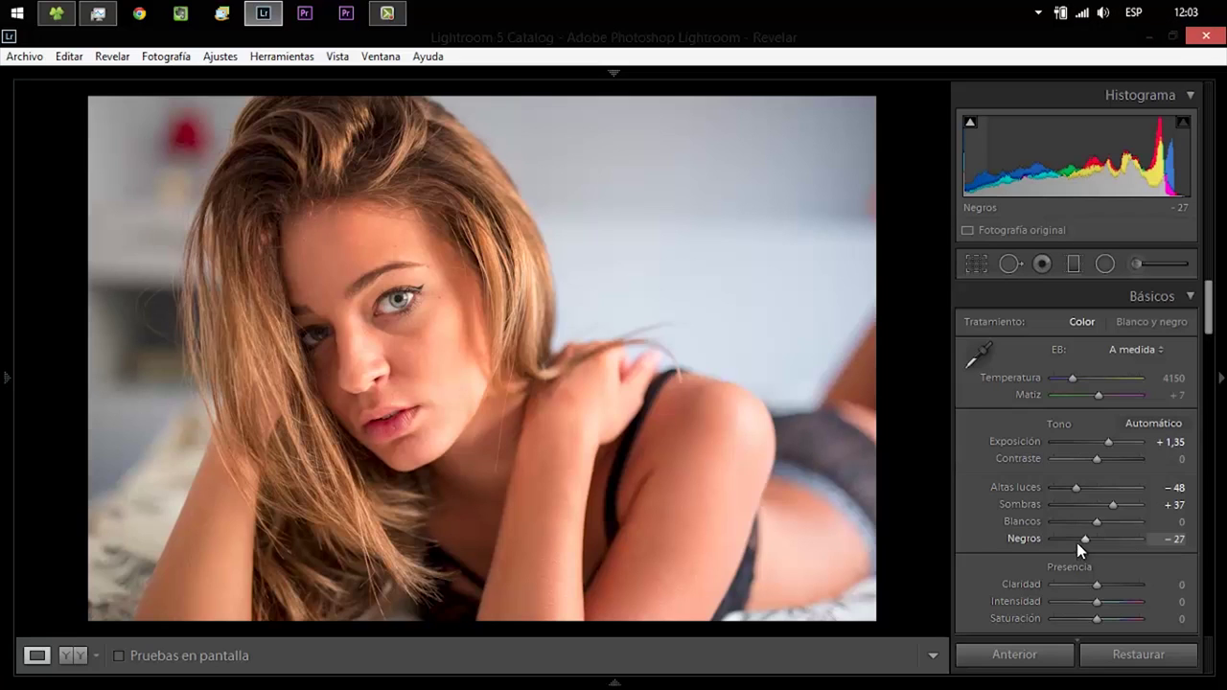
left_click_drag(1082, 539, 1076, 544)
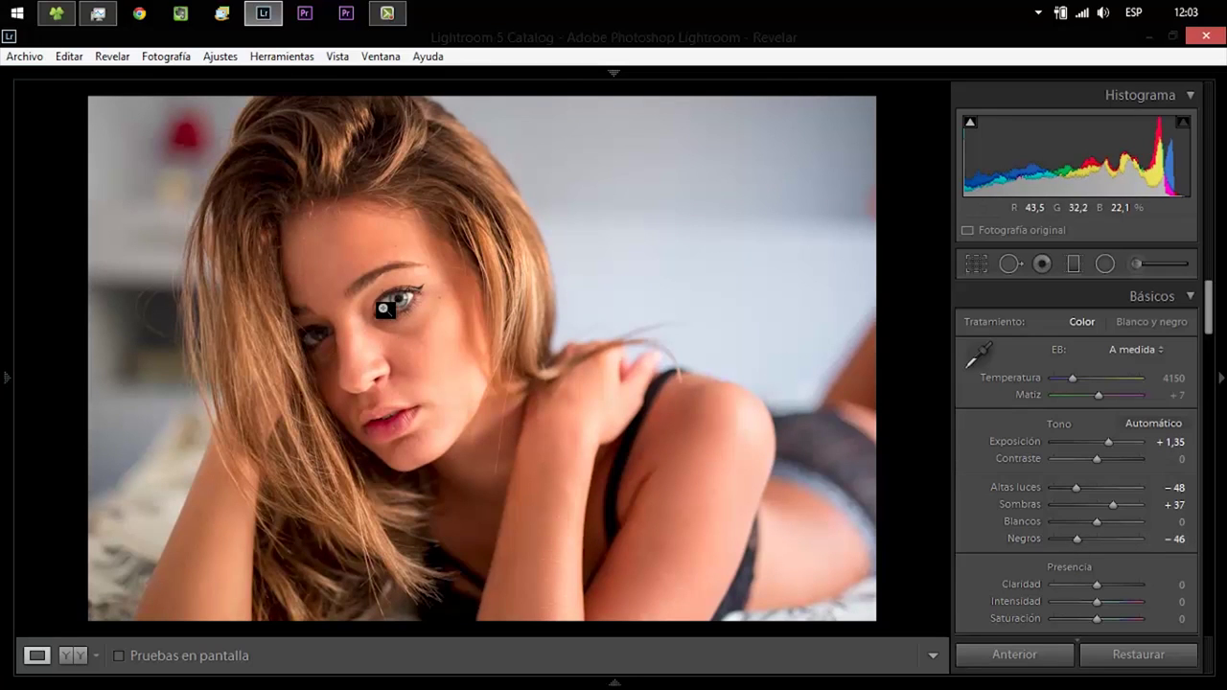
left_click_drag(1096, 602, 1091, 602)
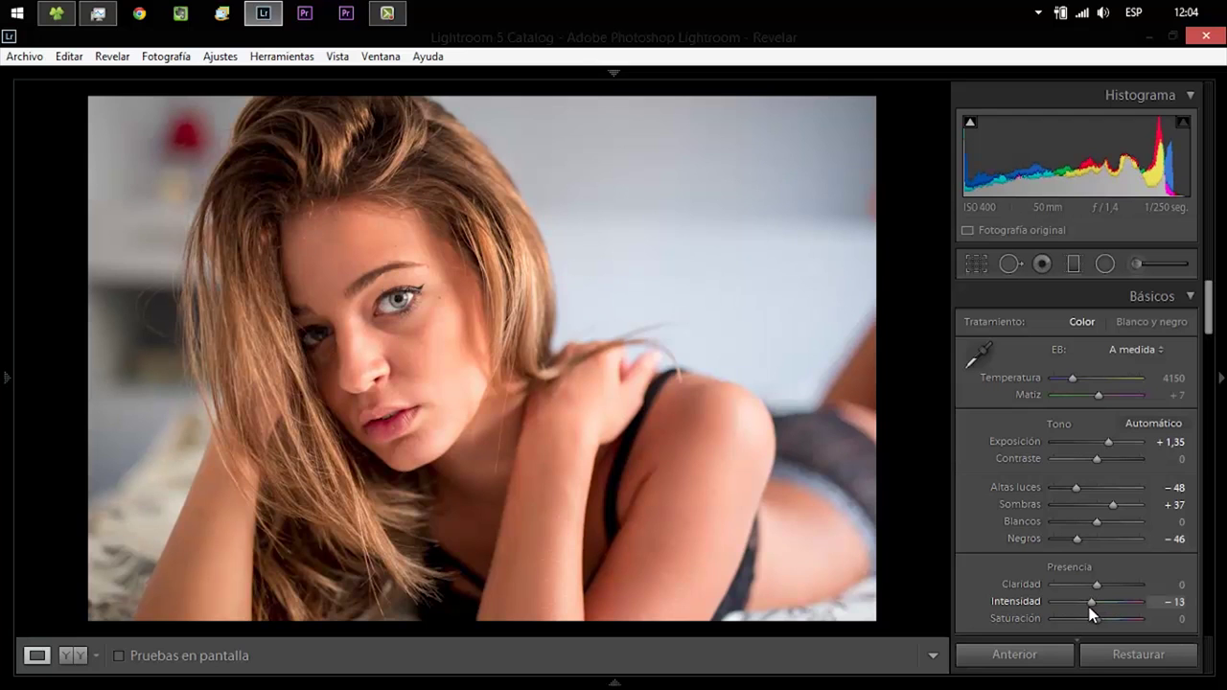
left_click(431, 307)
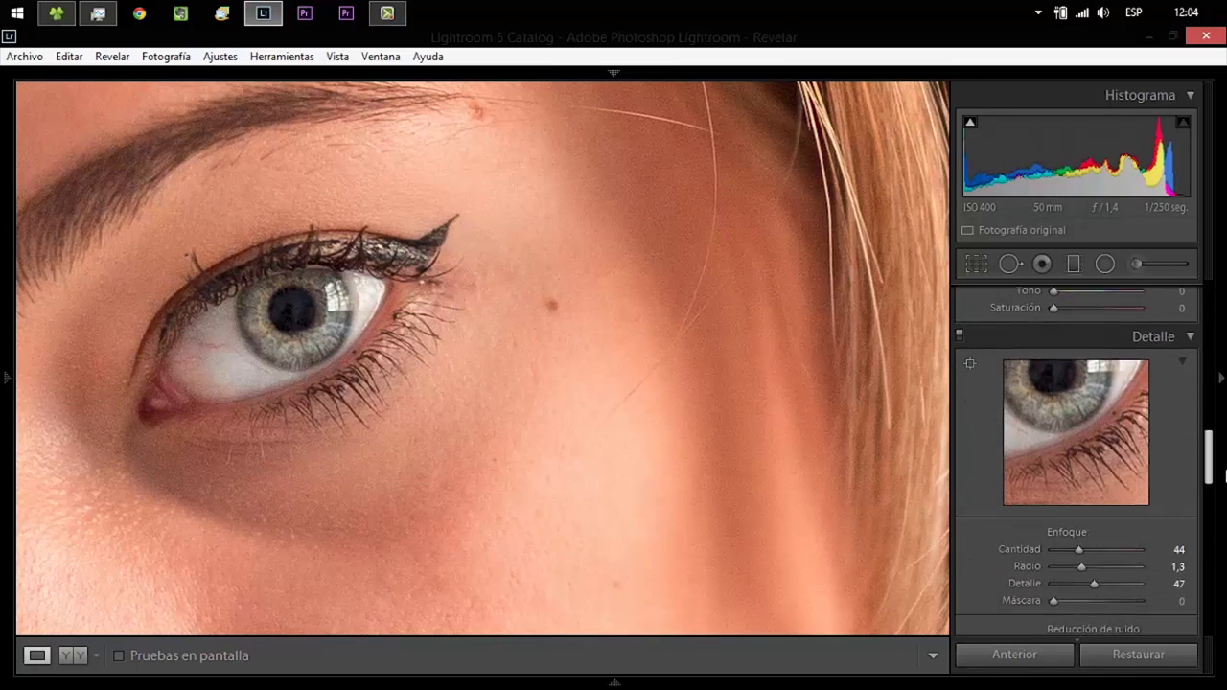
Raise the sharpening amount to 66, then inspect the eyes, nose and lips at 1:1 before fitting the view
left_click_drag(1210, 326, 1209, 479)
left_click_drag(1078, 532, 1090, 536)
left_click_drag(427, 396, 431, 143)
left_click_drag(495, 485, 484, 213)
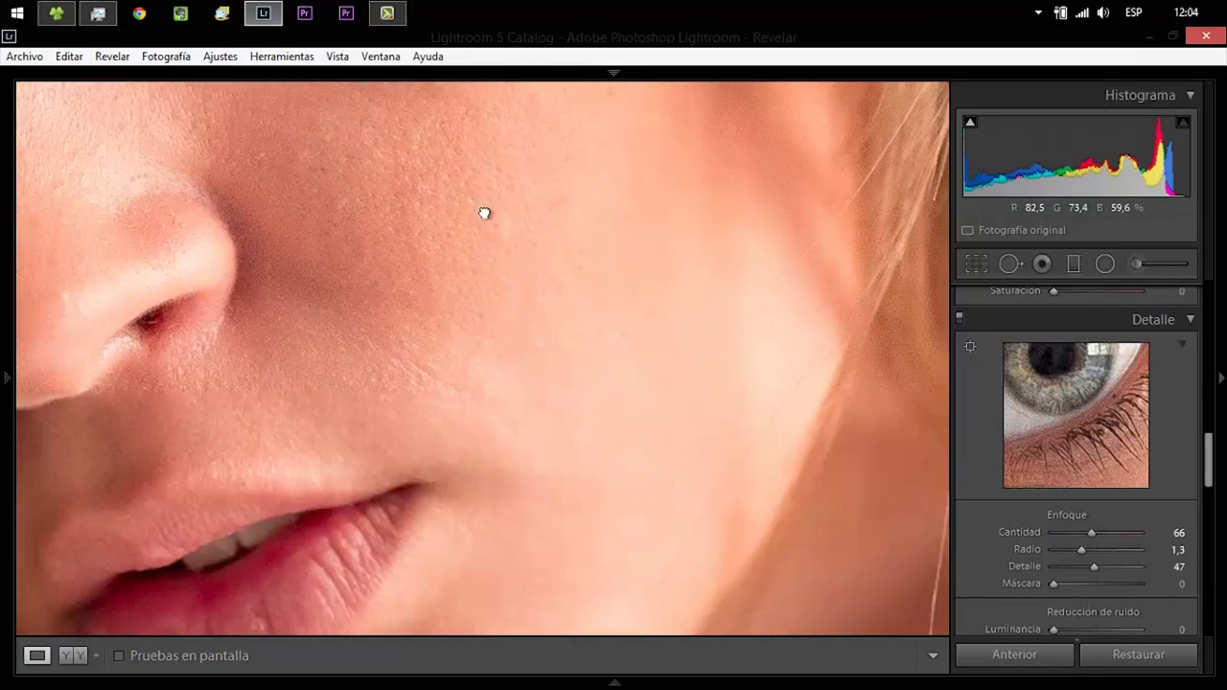
left_click_drag(465, 354, 649, 386)
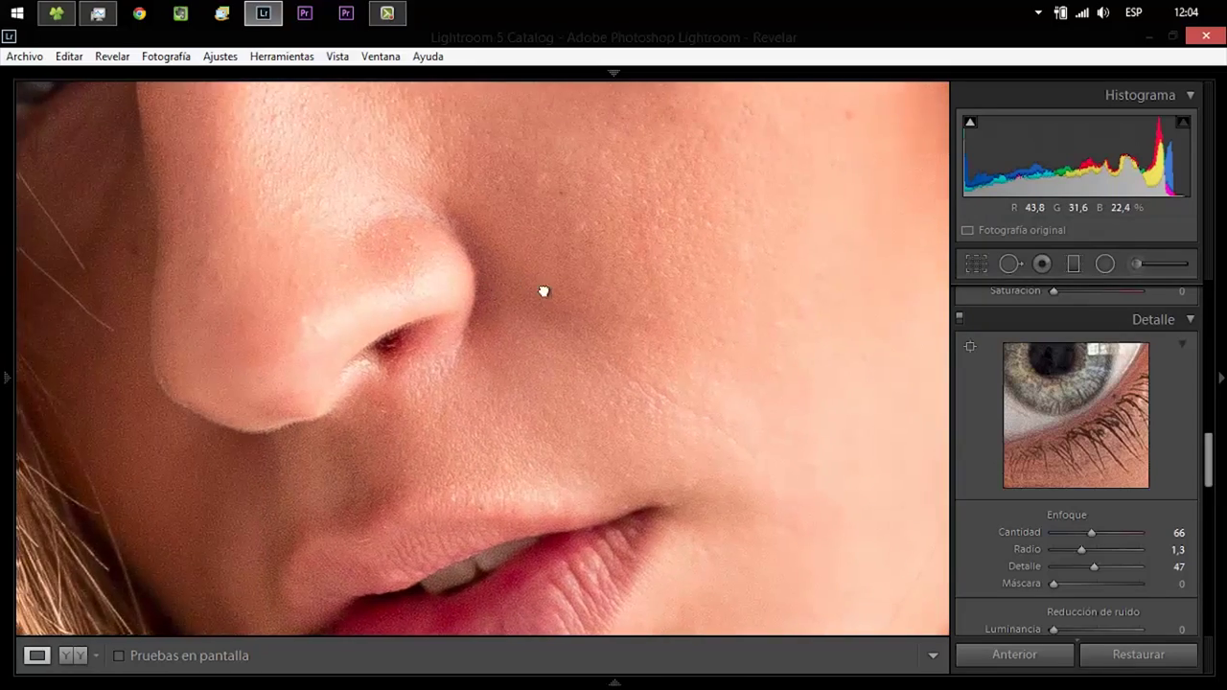
left_click_drag(543, 291, 638, 430)
mouse_move(564, 357)
left_mouse_down()
mouse_move(565, 418)
mouse_move(592, 492)
left_mouse_up()
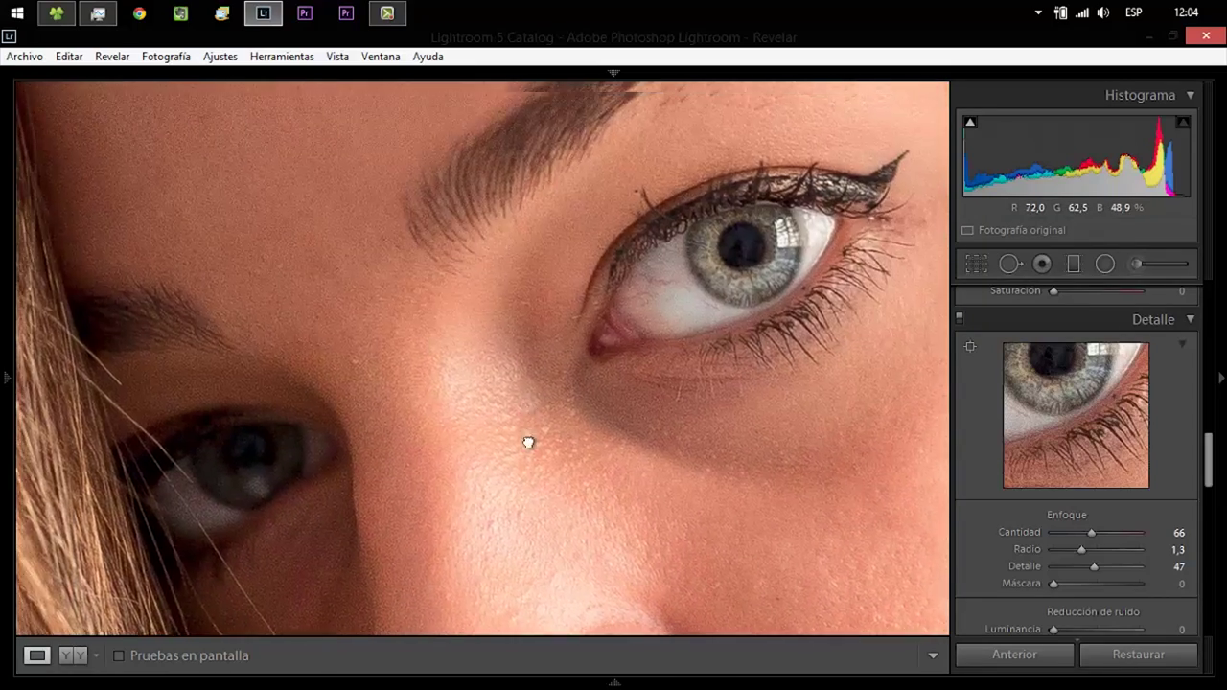
key("ctrl+minus")
key("ctrl+minus")
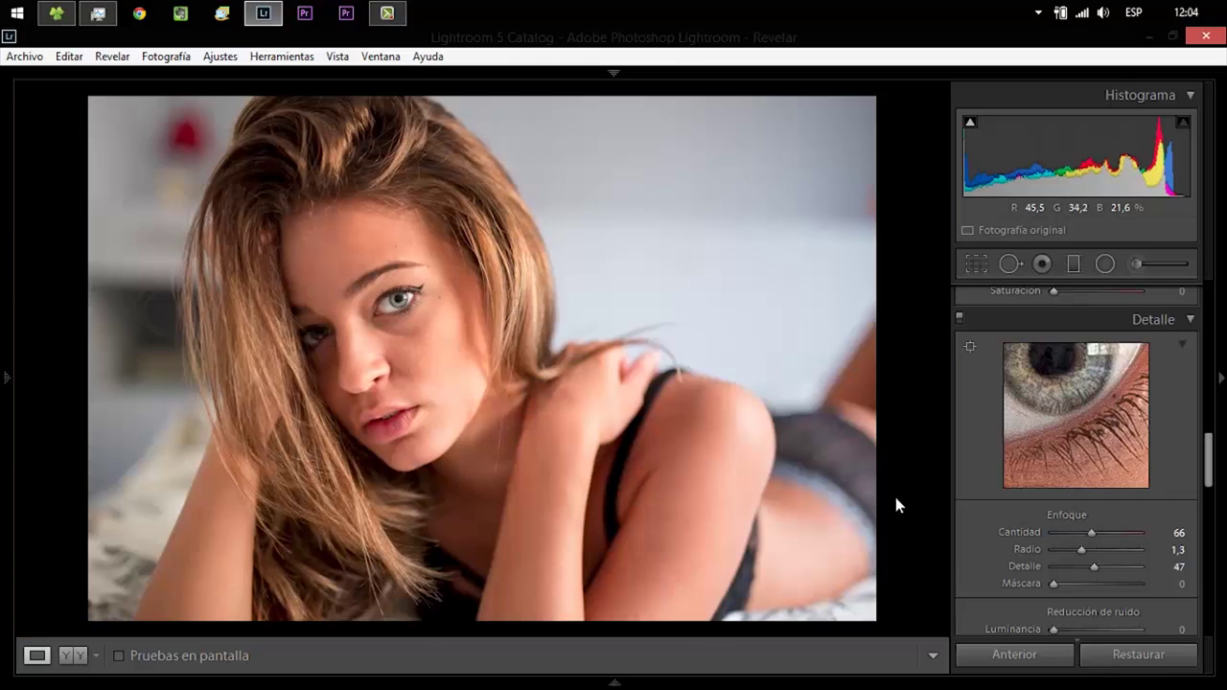
left_click_drag(1209, 467, 1208, 302)
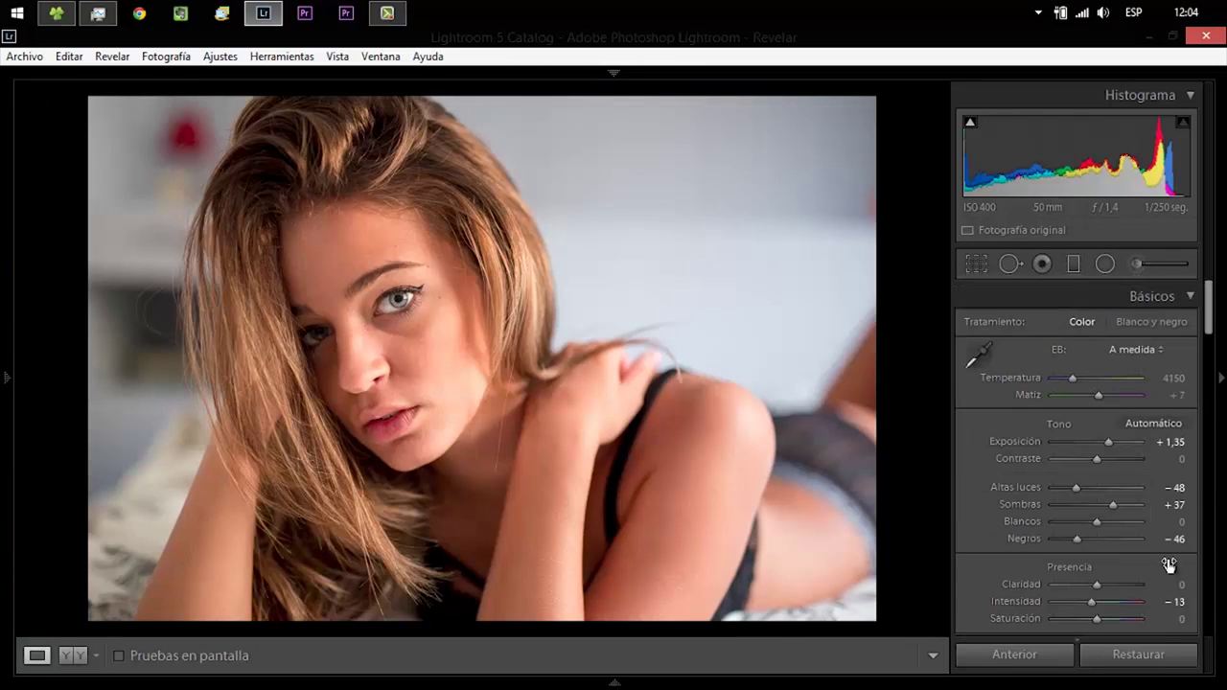
Preview clarity at +100, keep it at 0, and switch to the Graduated Filter tool
left_click(1141, 585)
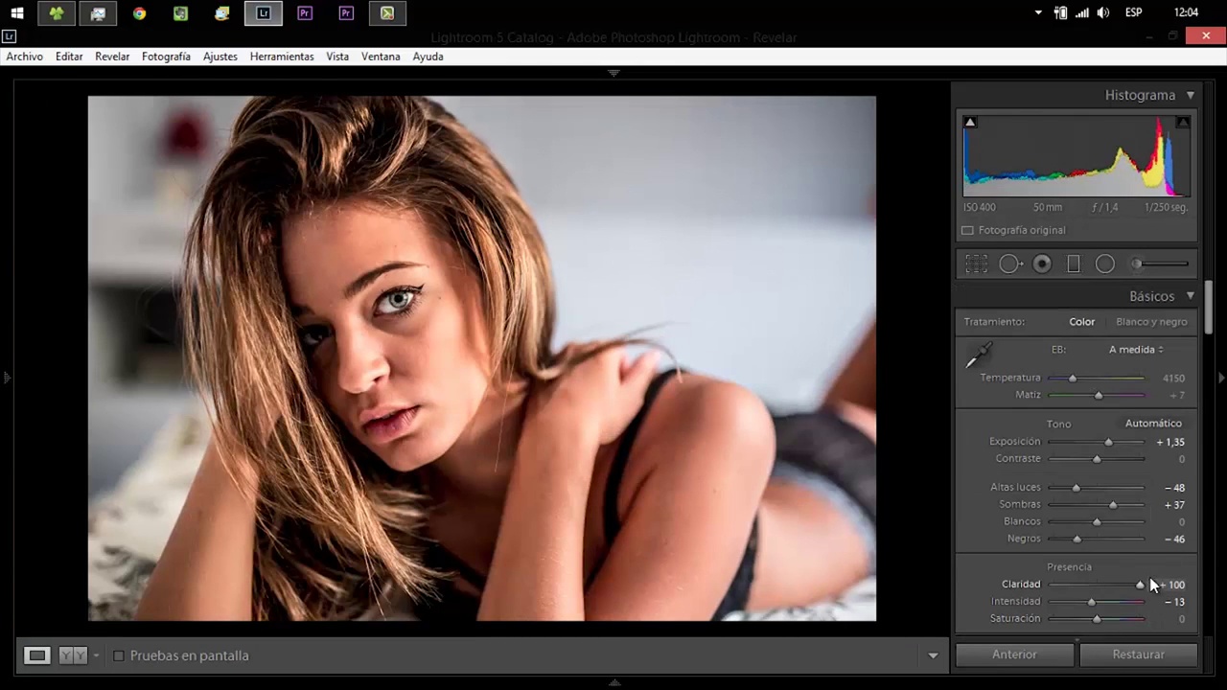
double_click(1137, 584)
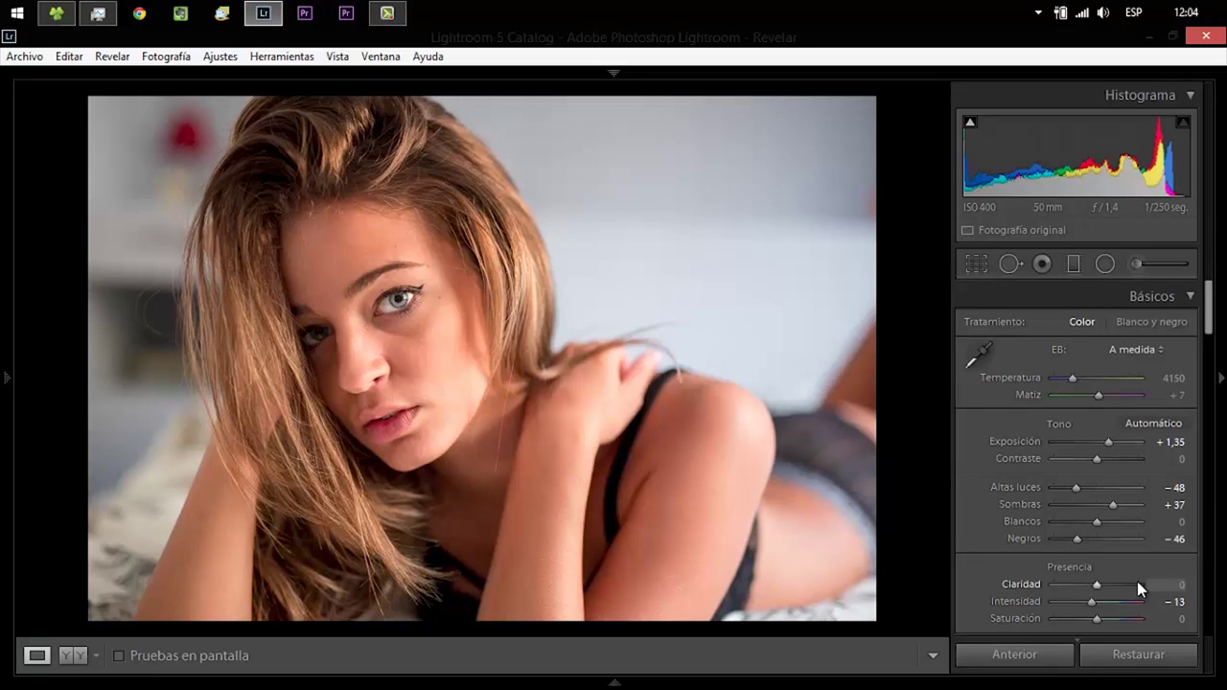
left_click(1073, 265)
Draw brightening gradients on the upper-right background (2,80) and the left edge (1,52)
left_click_drag(821, 178, 613, 420)
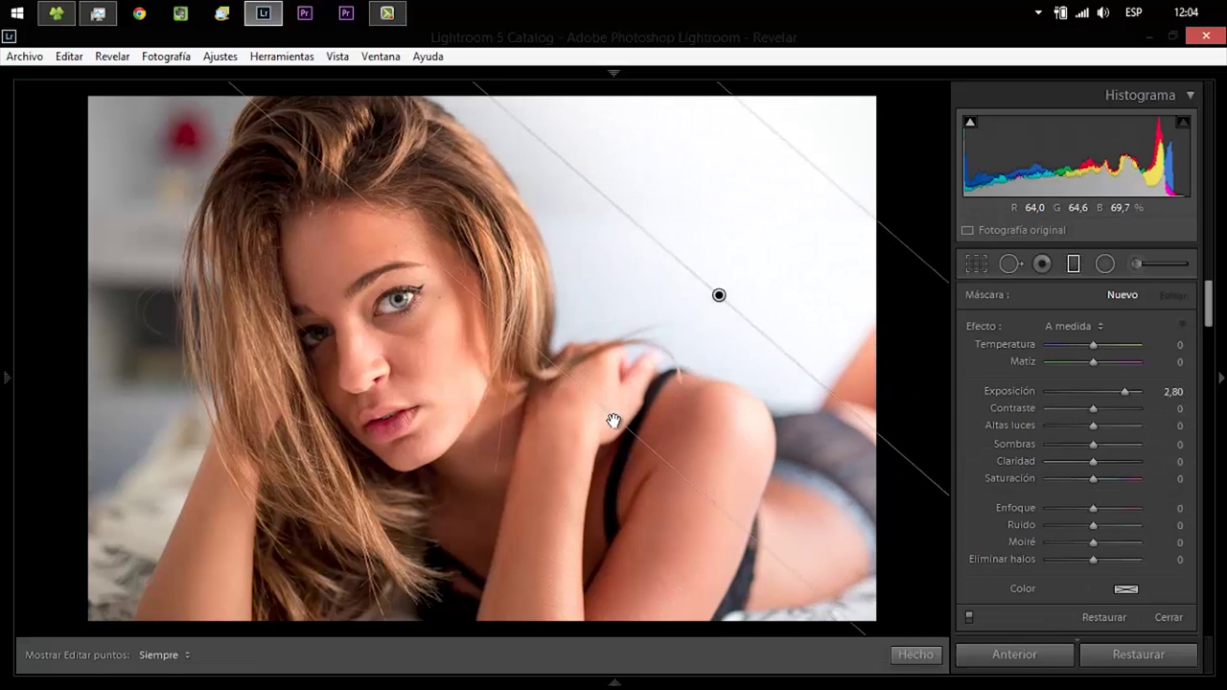
left_click_drag(613, 420, 607, 445)
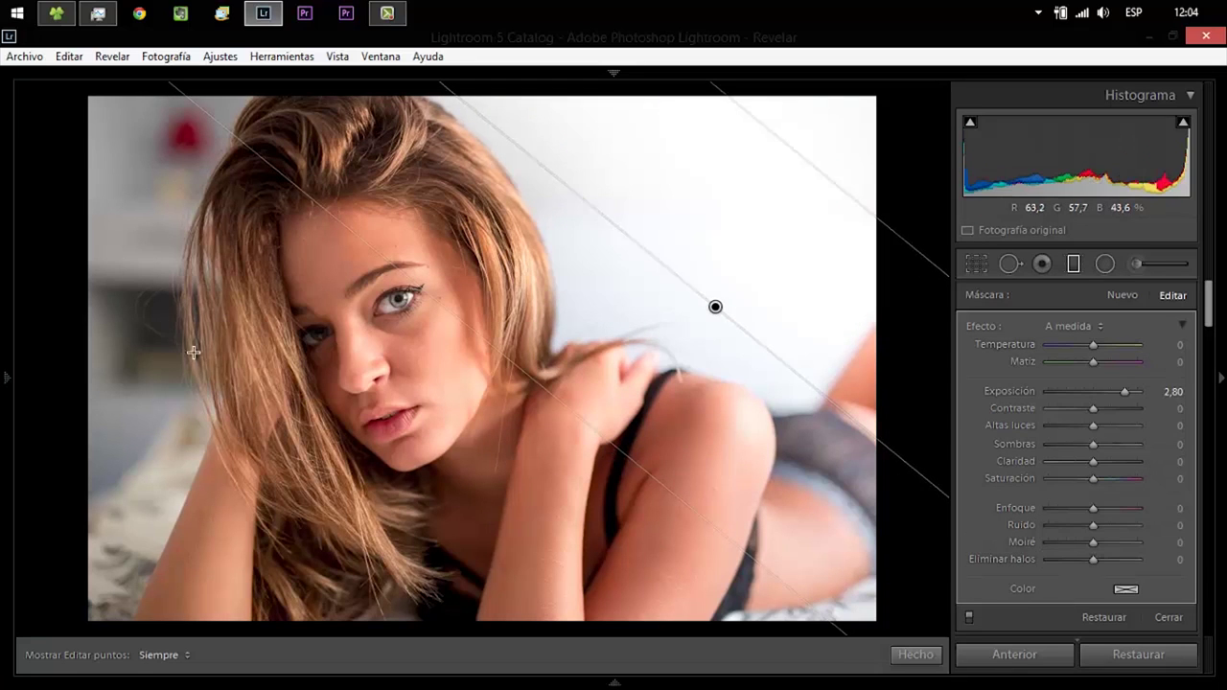
left_click_drag(109, 357, 305, 371)
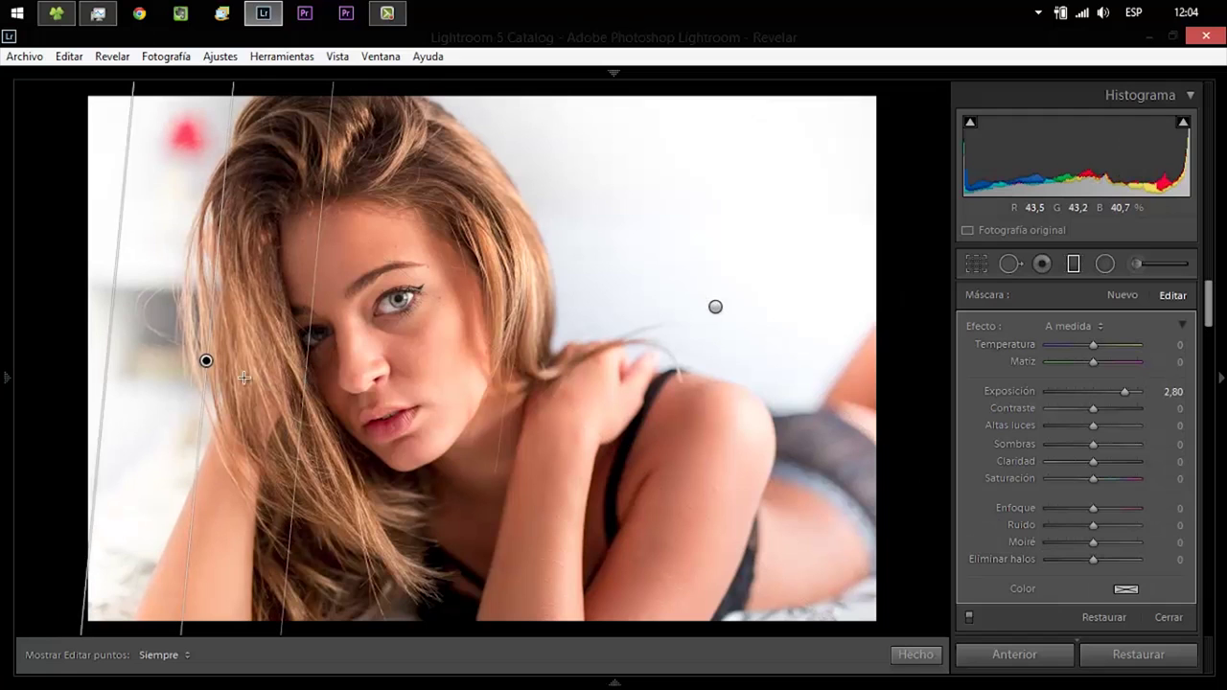
mouse_move(206, 360)
left_mouse_down()
mouse_move(177, 354)
mouse_move(230, 352)
left_mouse_up()
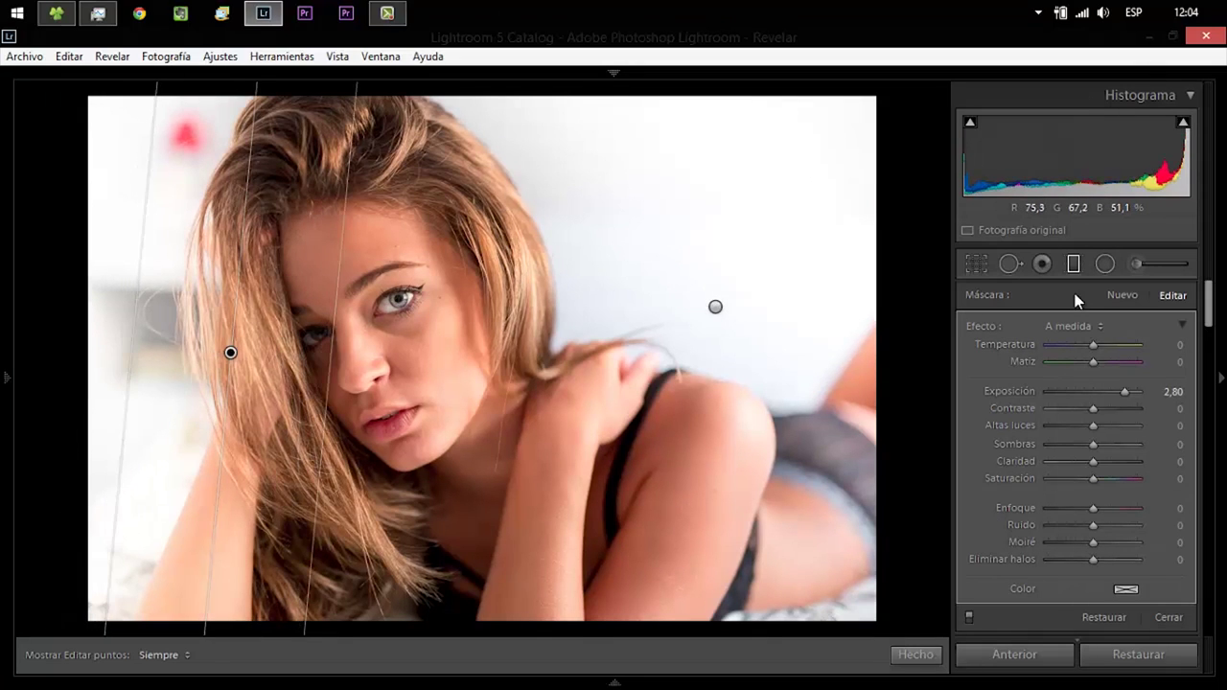
left_click_drag(1122, 392, 1112, 393)
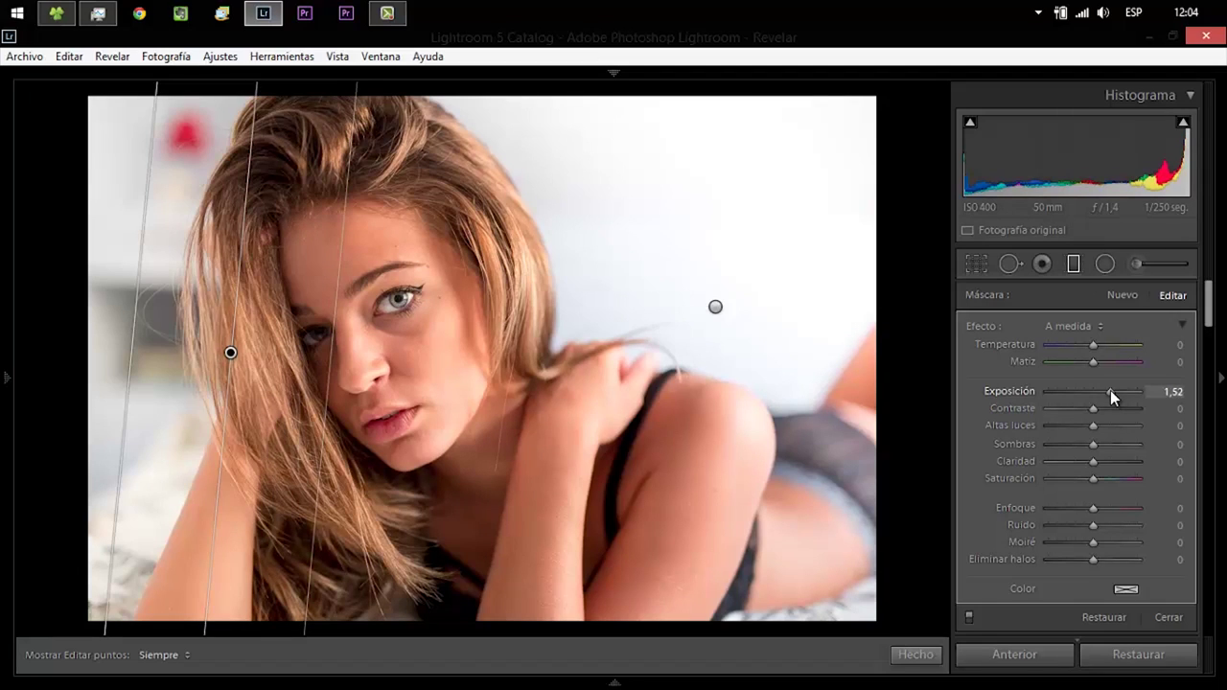
Add a gradient over the hair at top with exposure 0,32 and finish
left_click(714, 307)
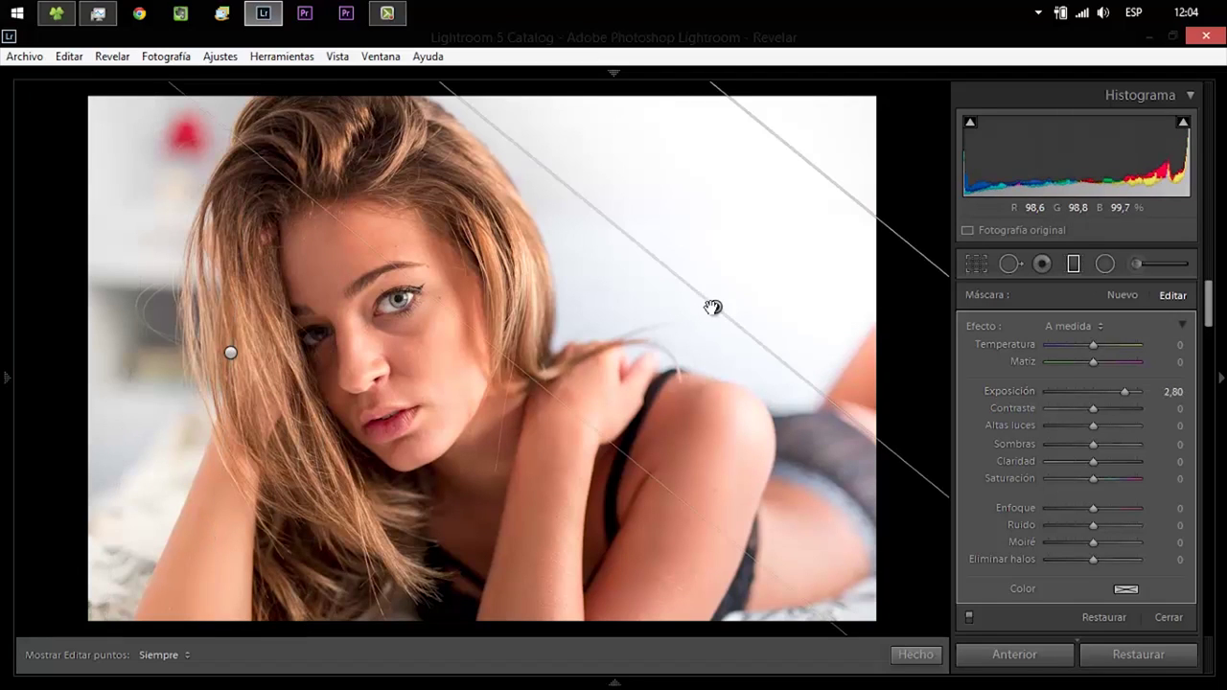
mouse_move(240, 88)
left_mouse_down()
mouse_move(330, 216)
mouse_move(343, 292)
left_mouse_up()
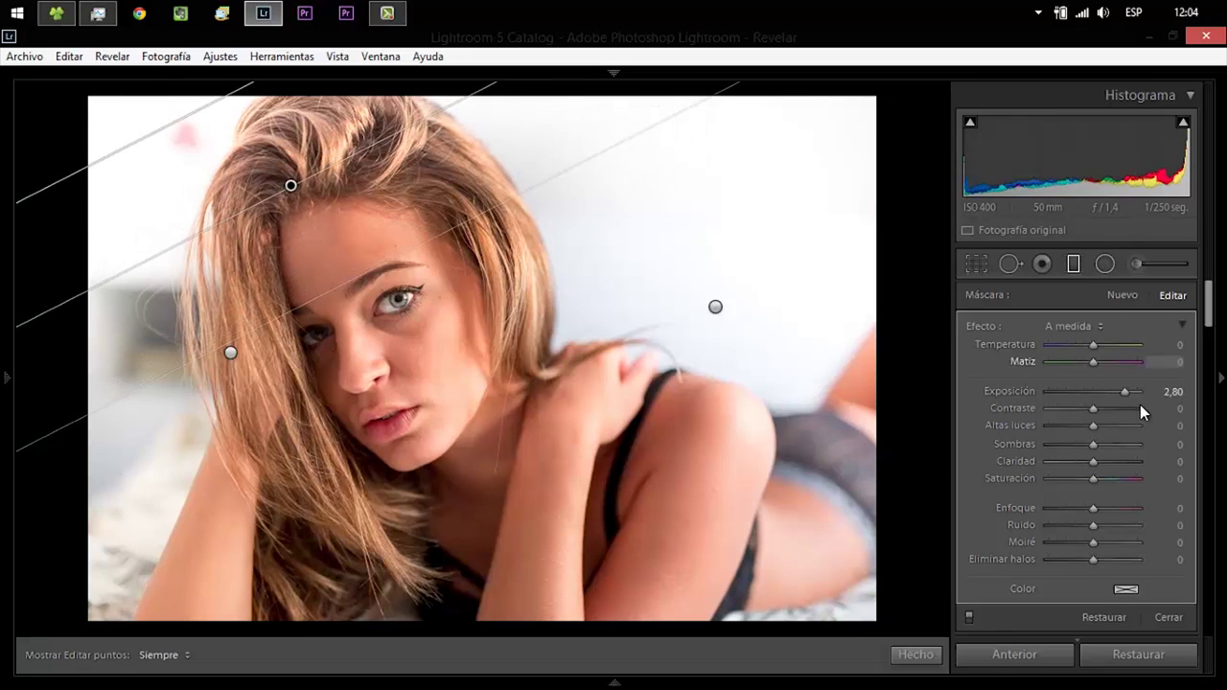
left_click(1103, 393)
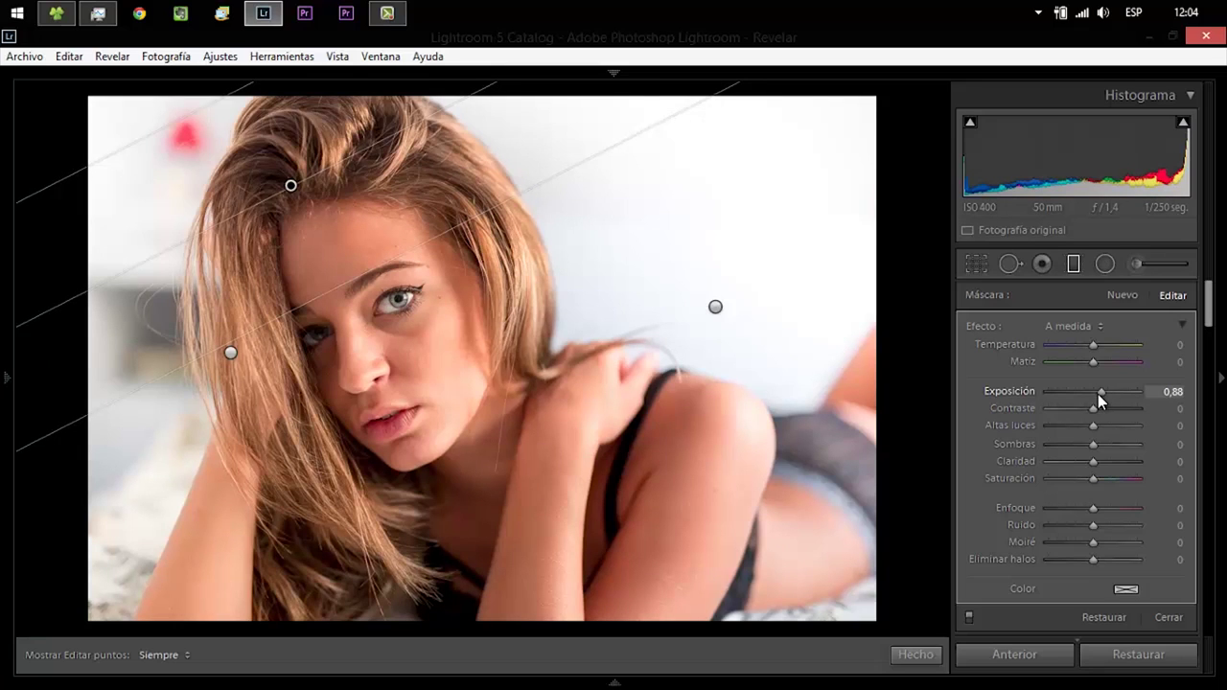
left_click(1097, 394)
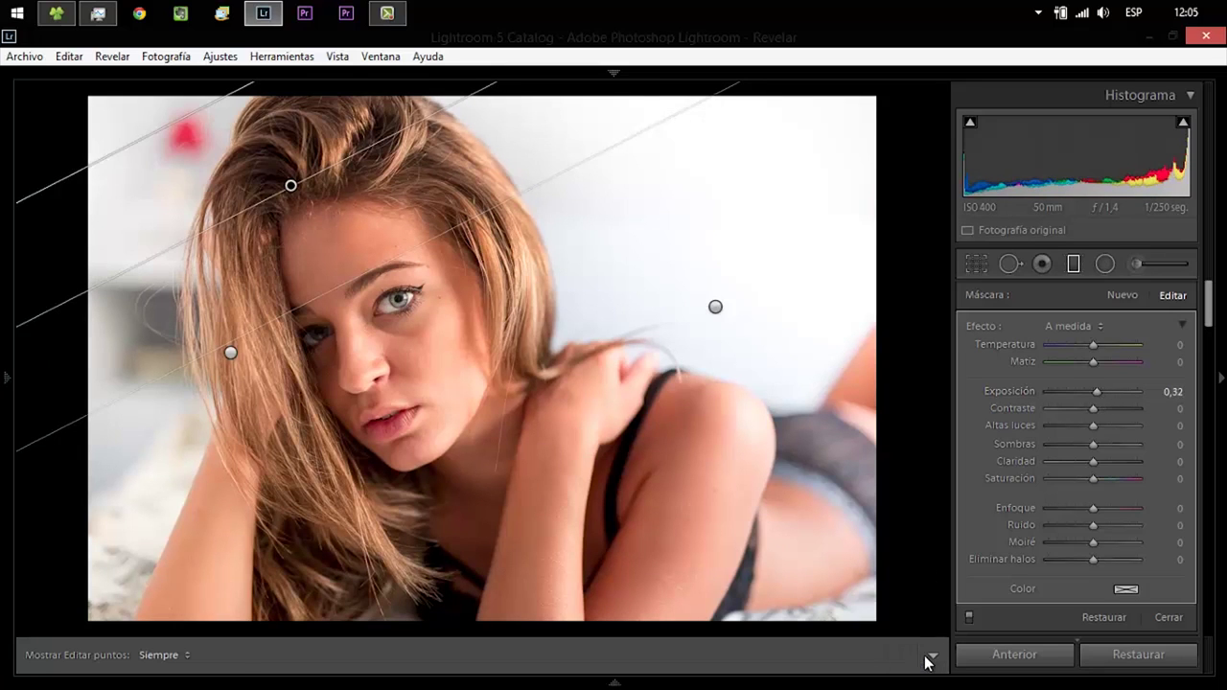
left_click(922, 655)
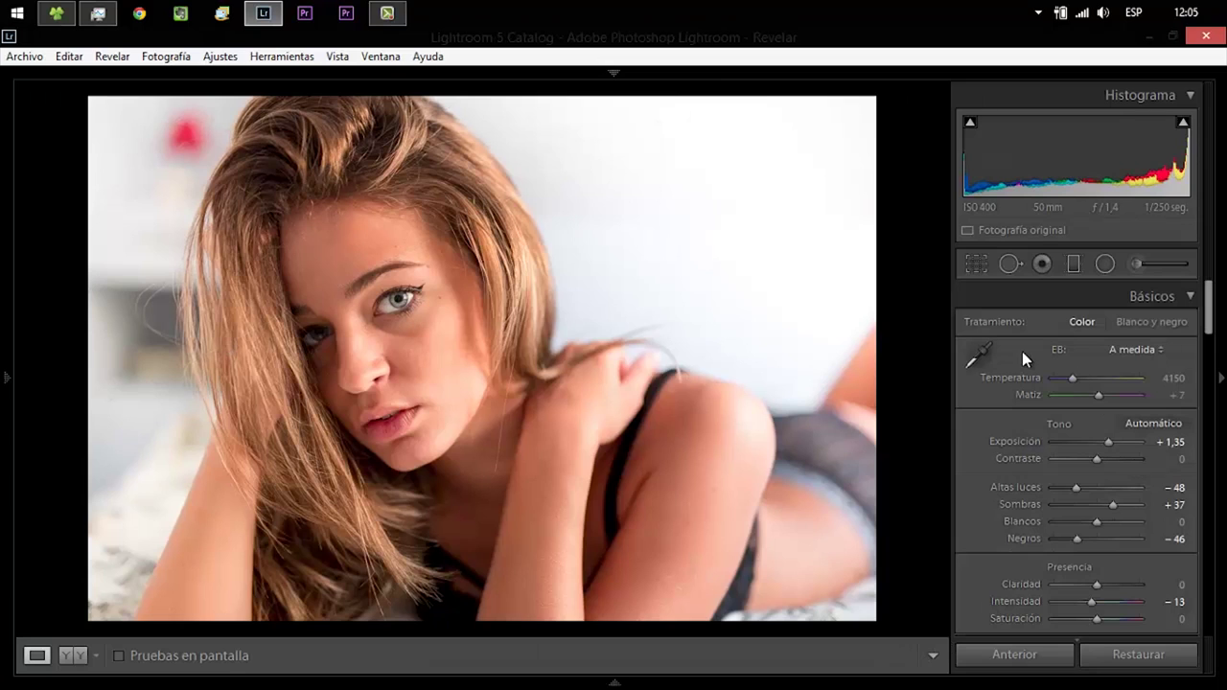
Add gradients lightening the lower-right corner (2,80) and lower-left corner (0,64), then finish
left_click(1073, 266)
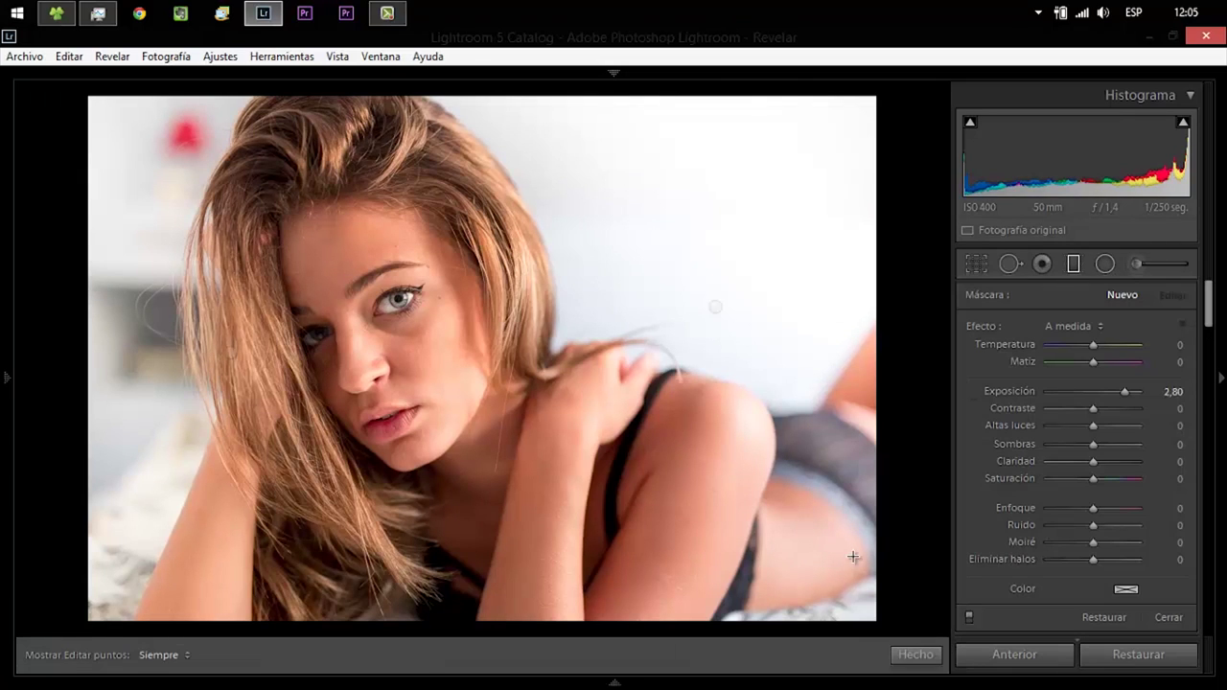
left_click_drag(835, 609, 825, 557)
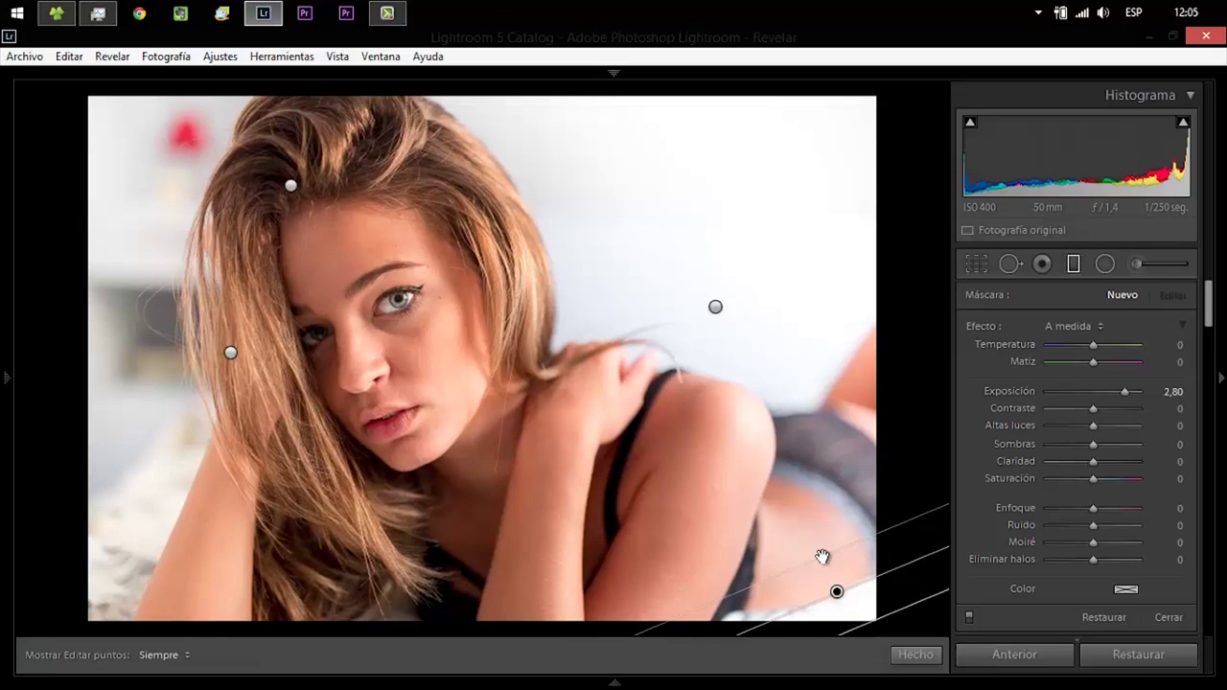
left_click_drag(824, 557, 819, 554)
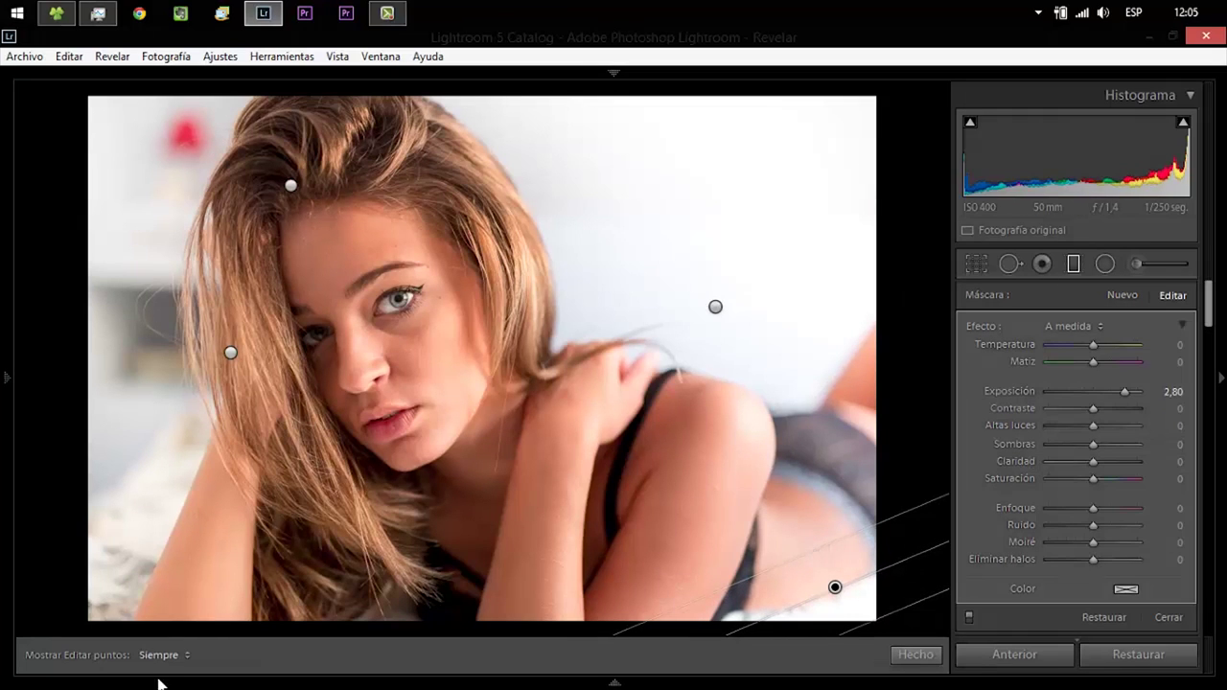
mouse_move(99, 600)
left_mouse_down()
mouse_move(150, 582)
mouse_move(107, 588)
mouse_move(141, 575)
left_mouse_up()
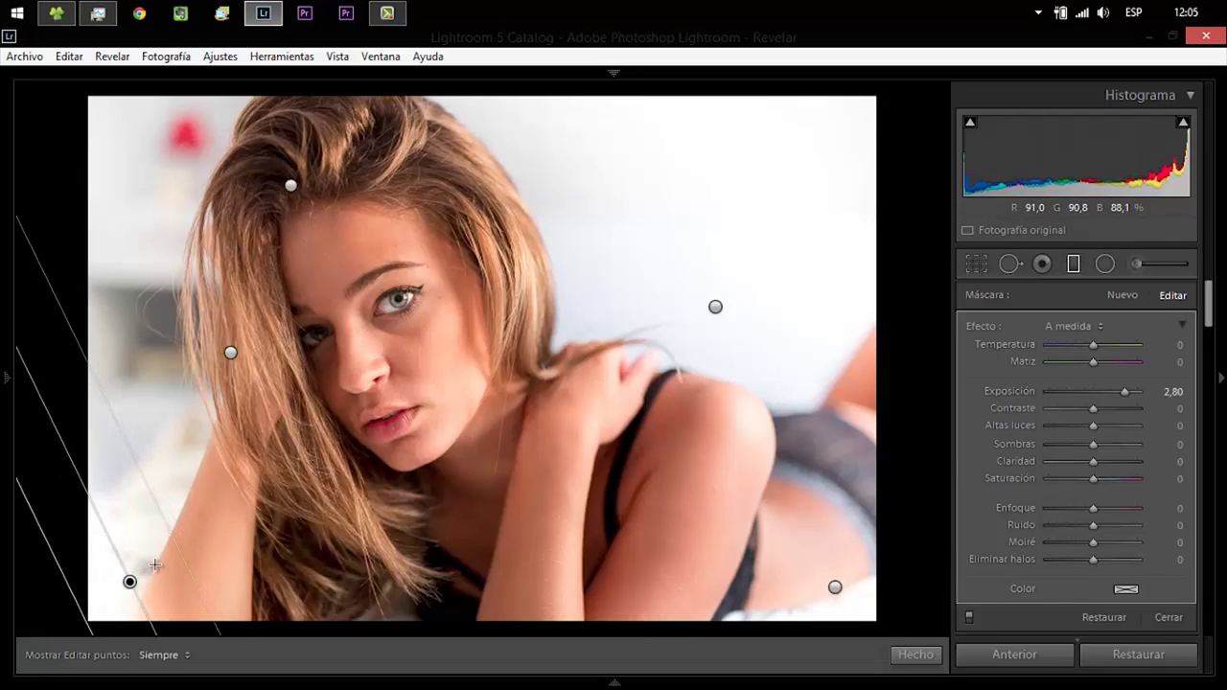
left_click(1099, 394)
left_click_drag(1098, 394, 1100, 394)
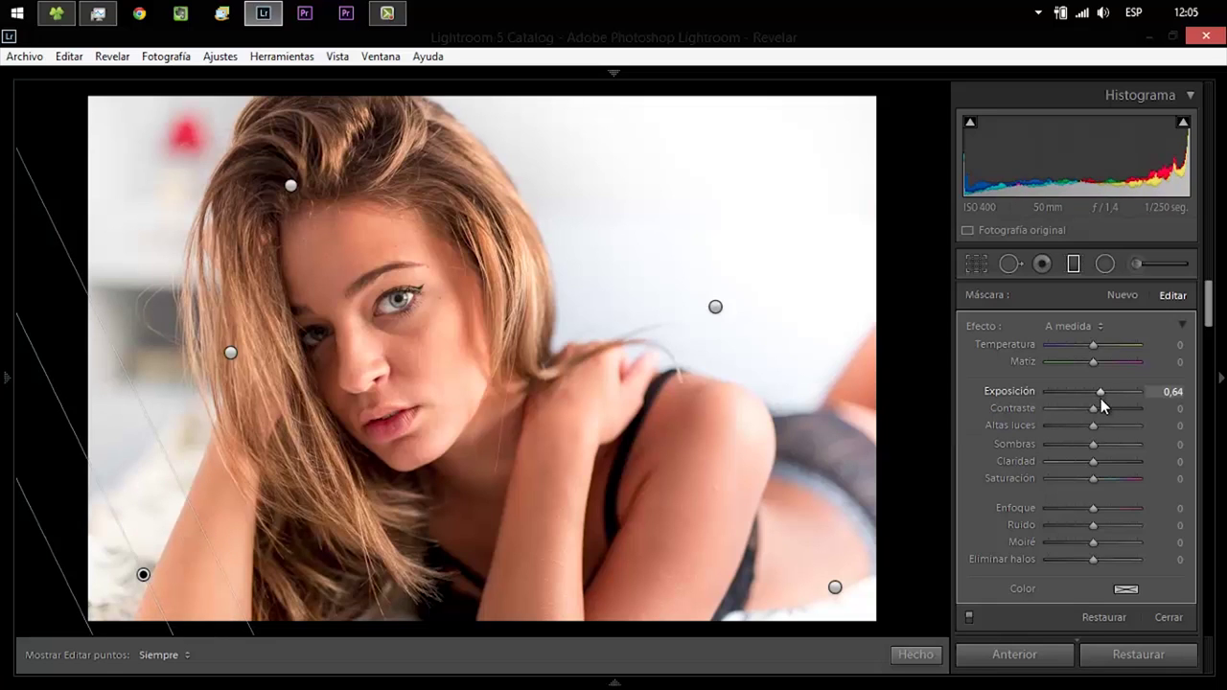
left_click(922, 654)
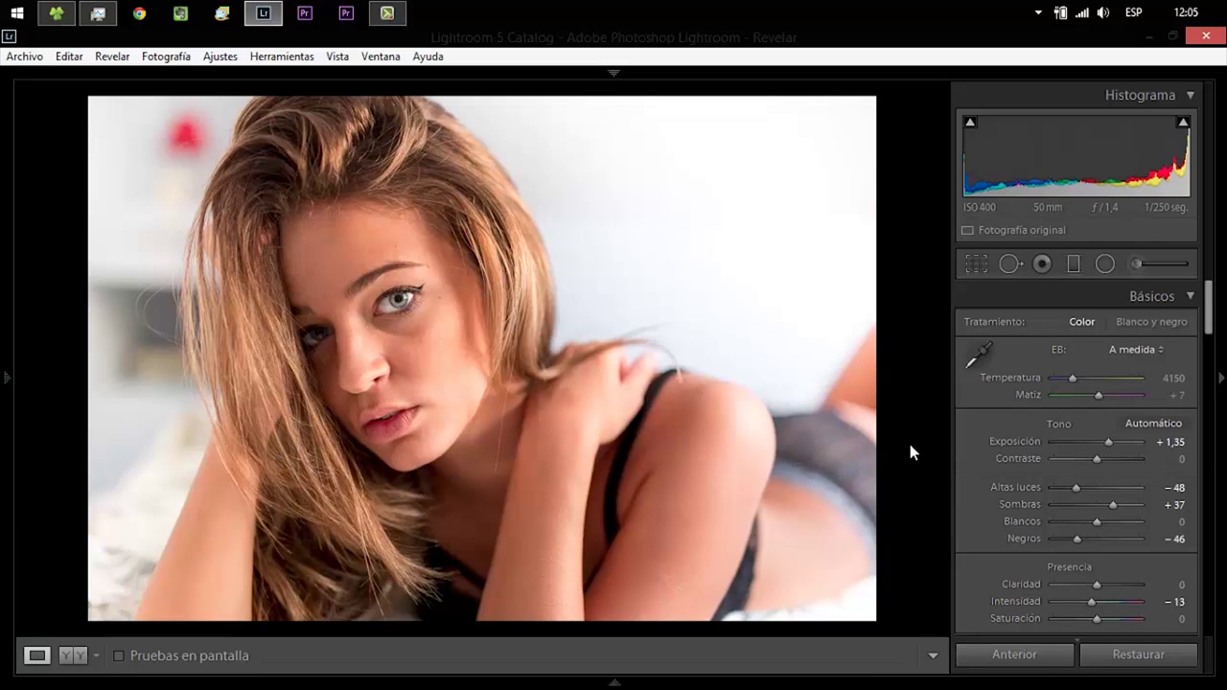
left_click(73, 654)
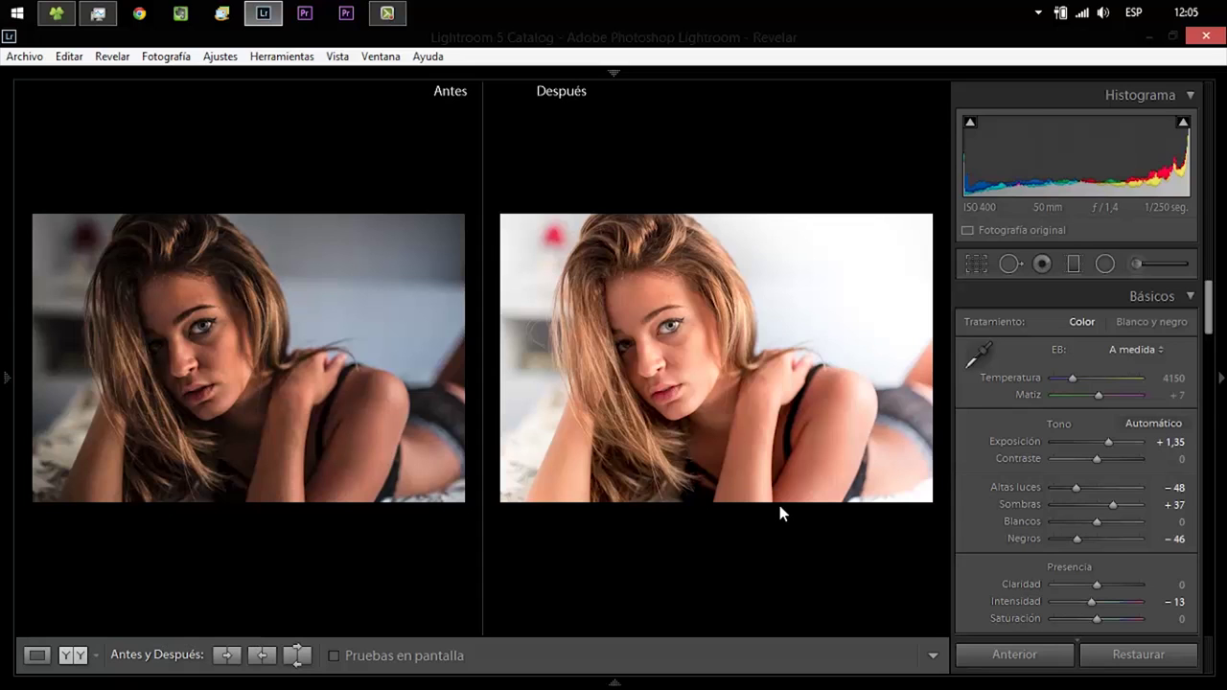
left_click(37, 656)
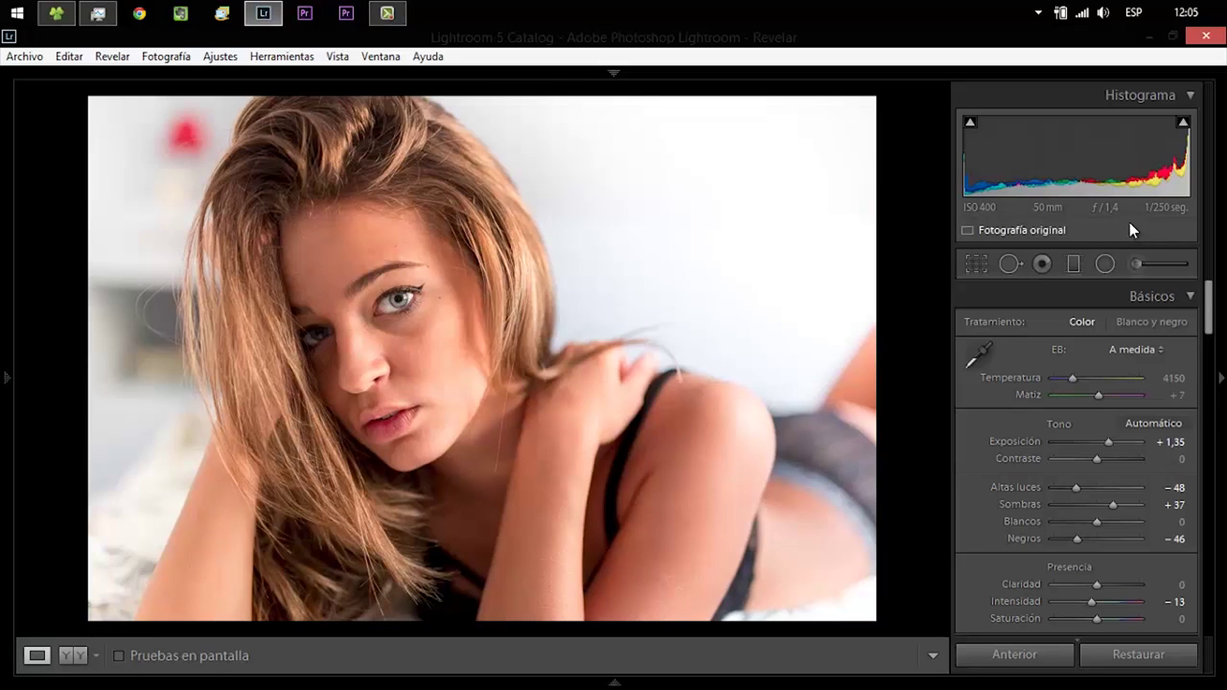
Clone out the top-left red blob with a spot enlarged to about size 82
left_click(1011, 264)
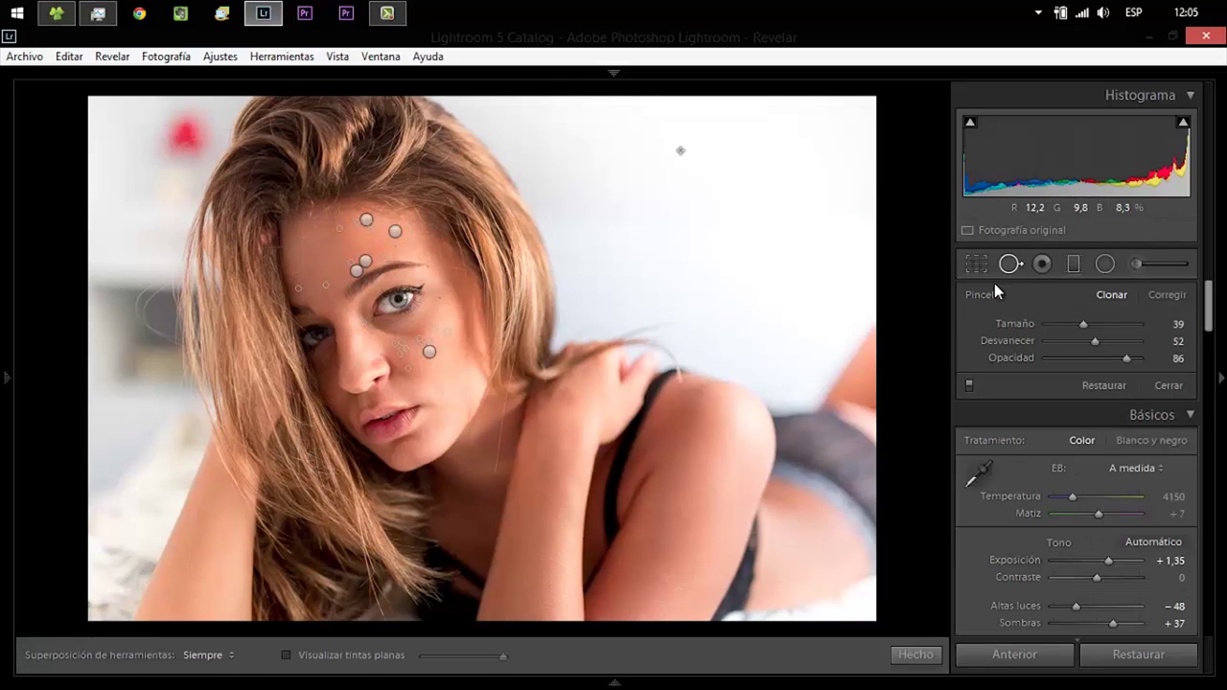
left_click_drag(1101, 327, 1122, 328)
left_click(182, 132)
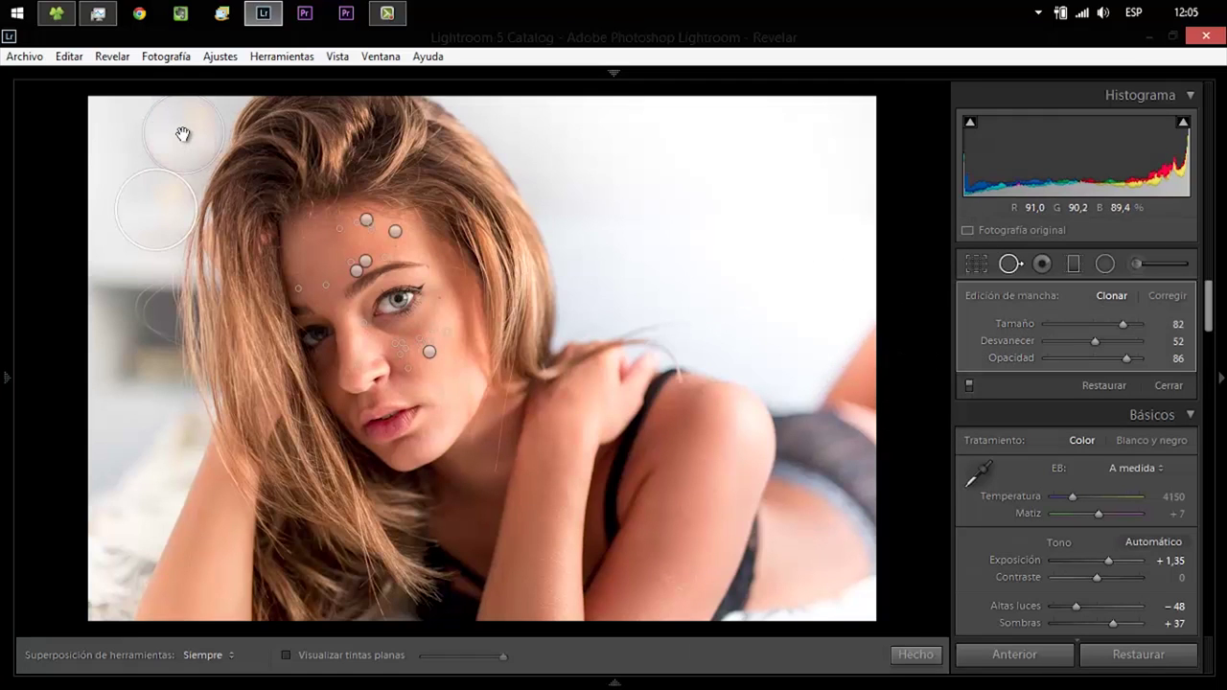
left_click_drag(157, 220, 130, 217)
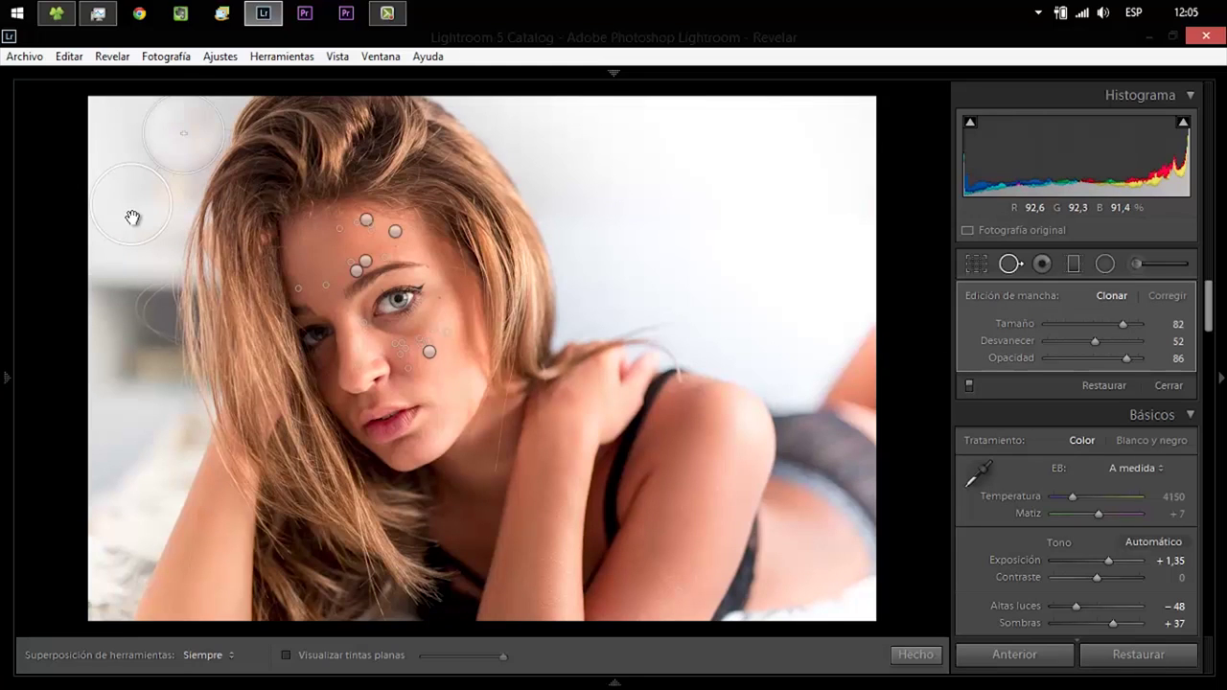
left_click(928, 655)
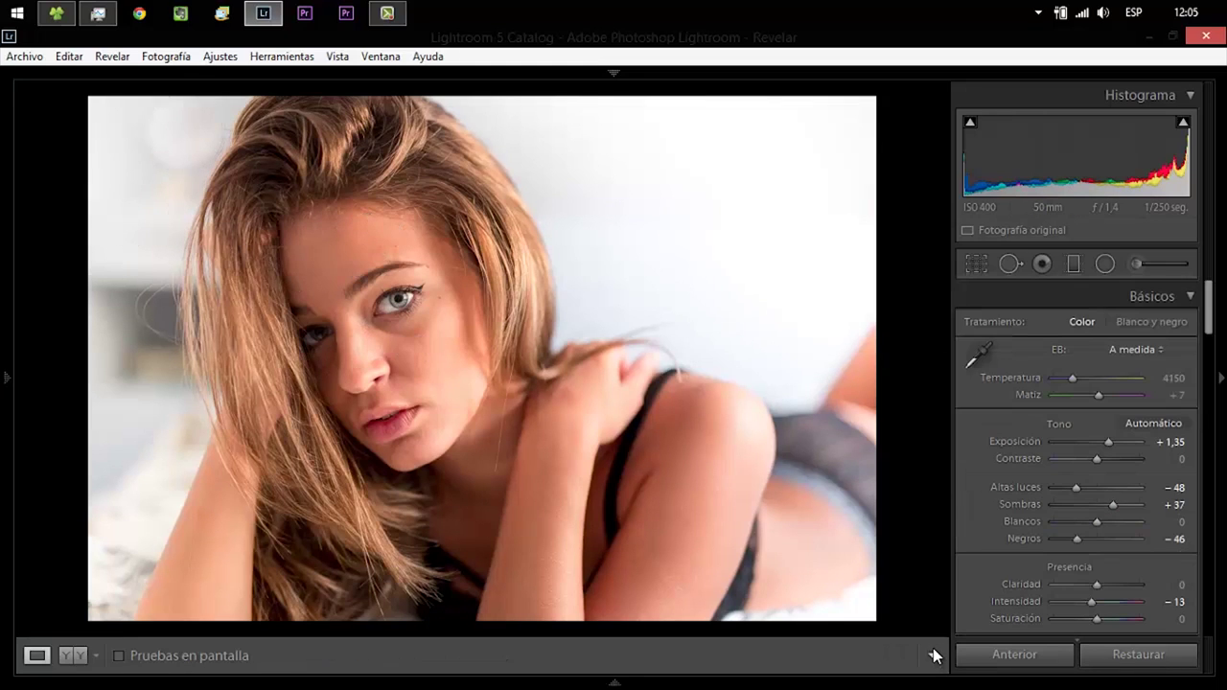
Replace the red-blob clone spot with a new one at feather 100
left_click(1016, 266)
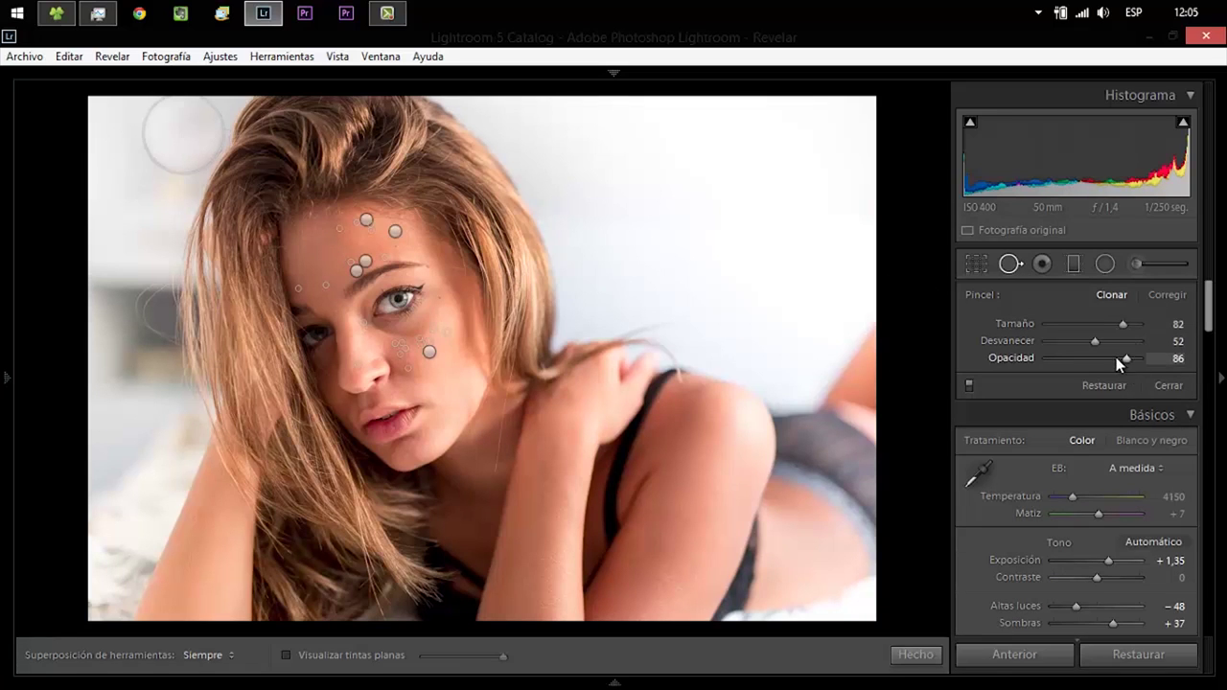
left_click_drag(1097, 341, 1169, 340)
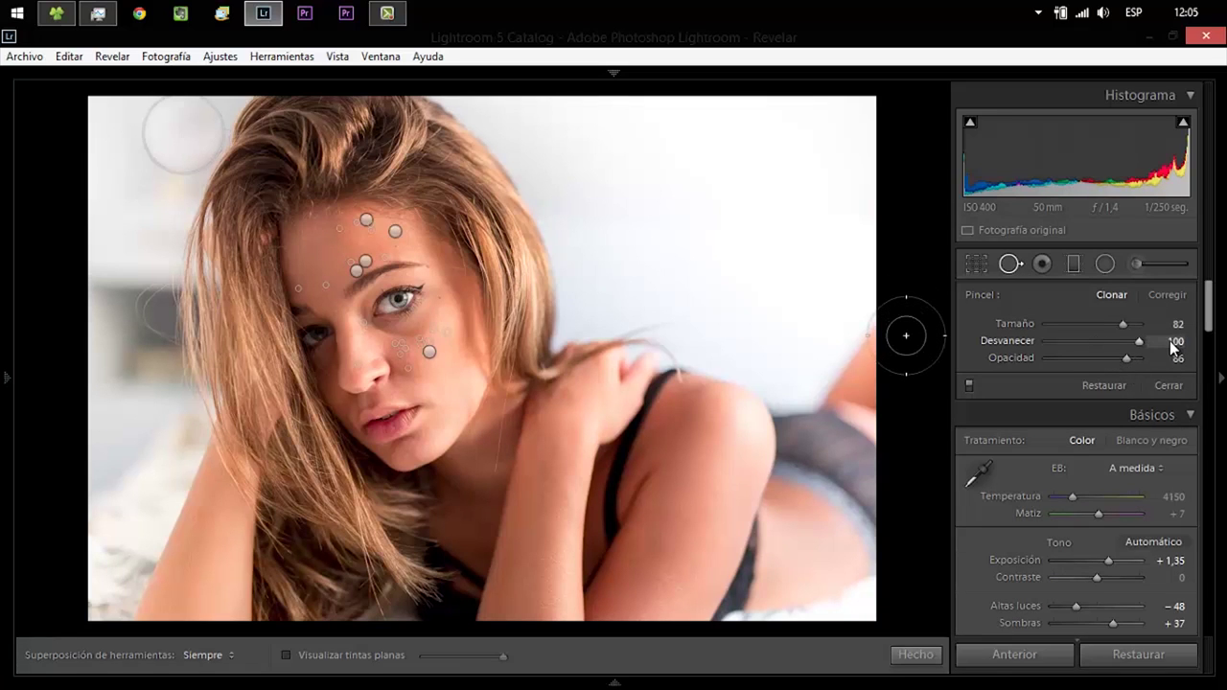
left_click(188, 136)
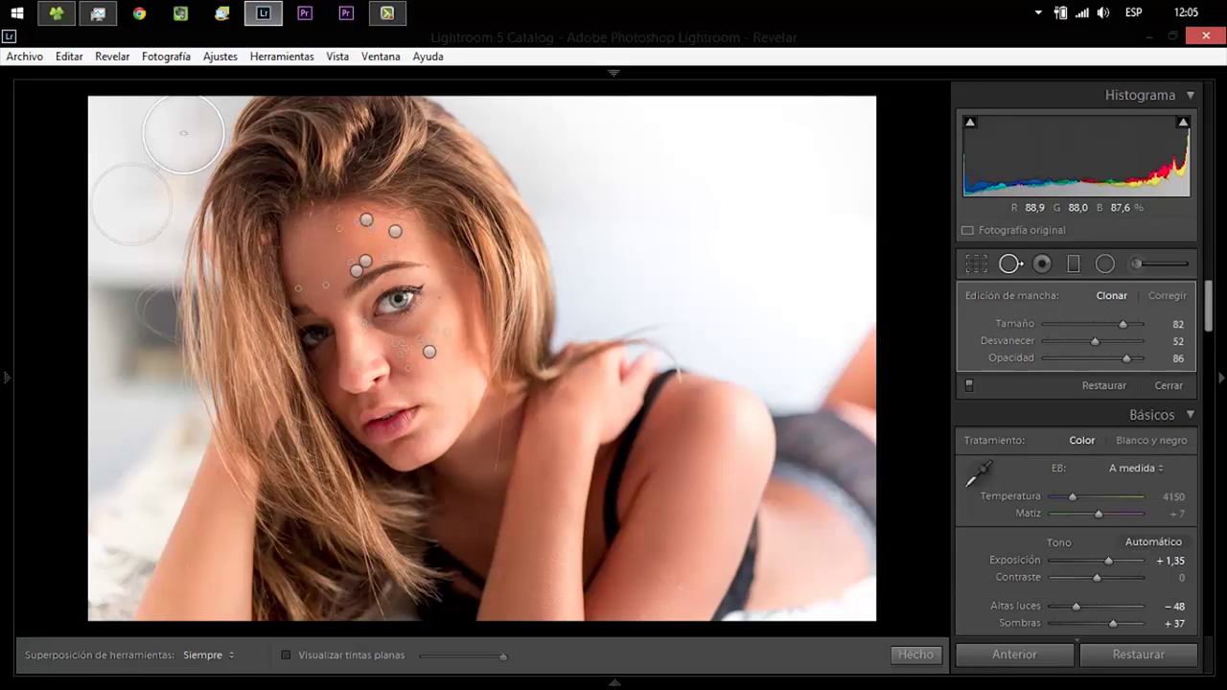
left_click(188, 136)
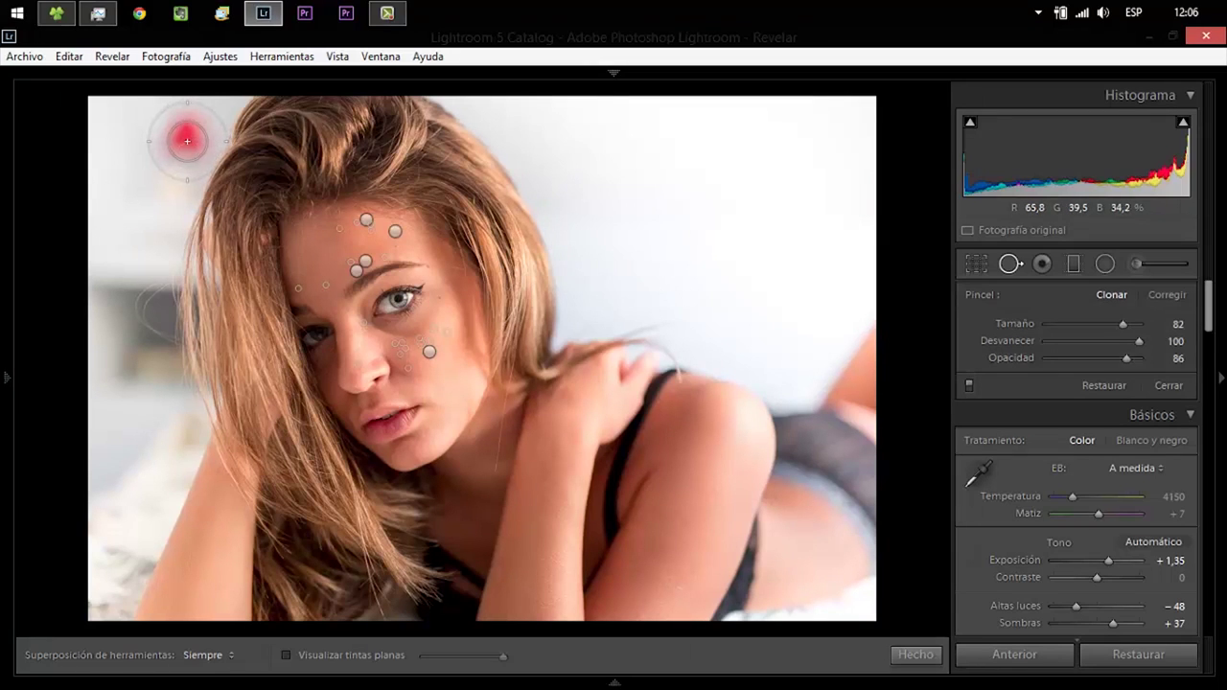
left_click(179, 135)
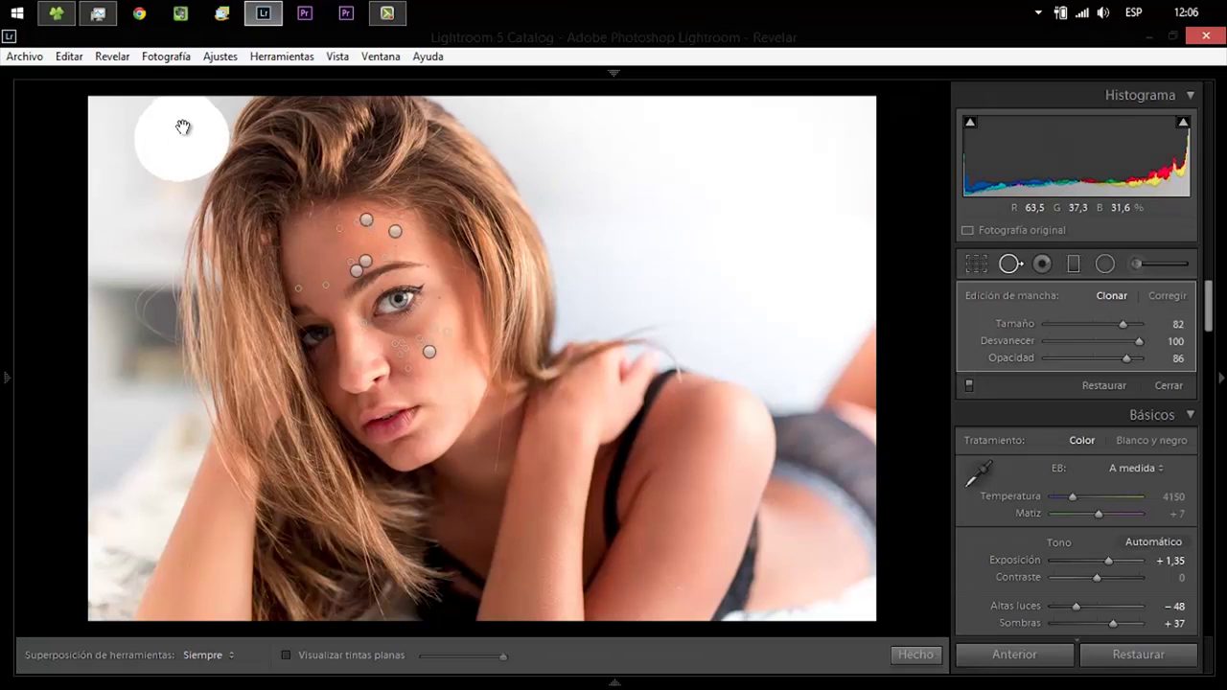
left_click(179, 135)
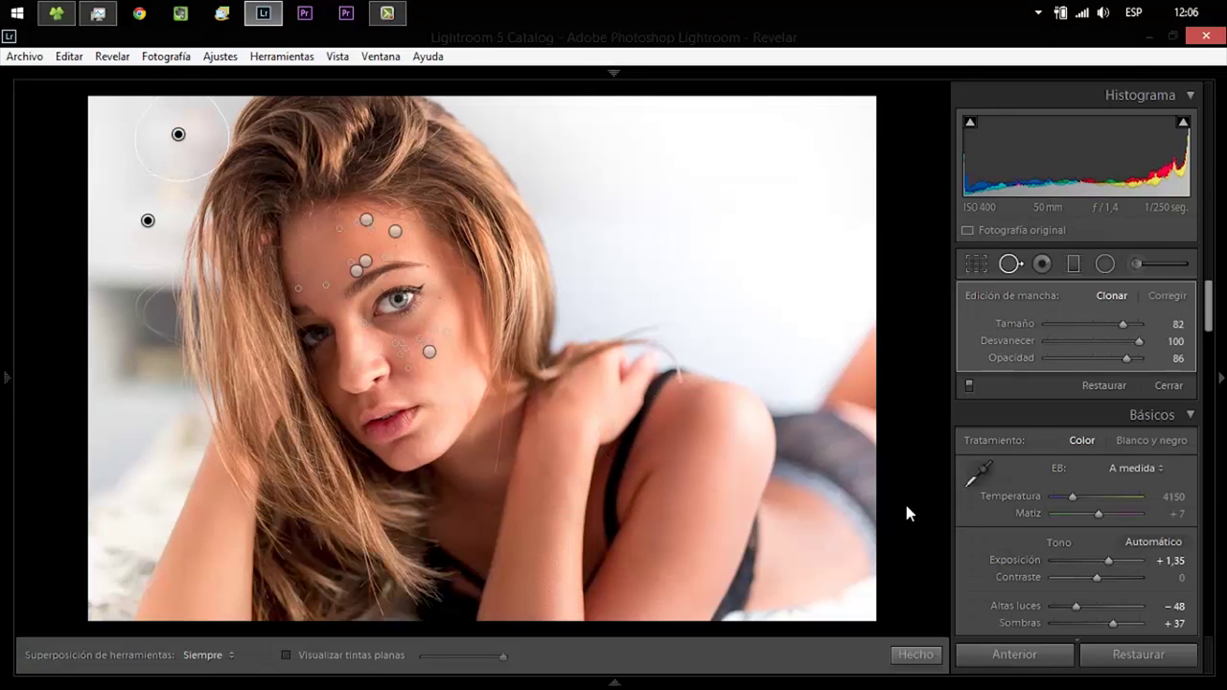
left_click(915, 655)
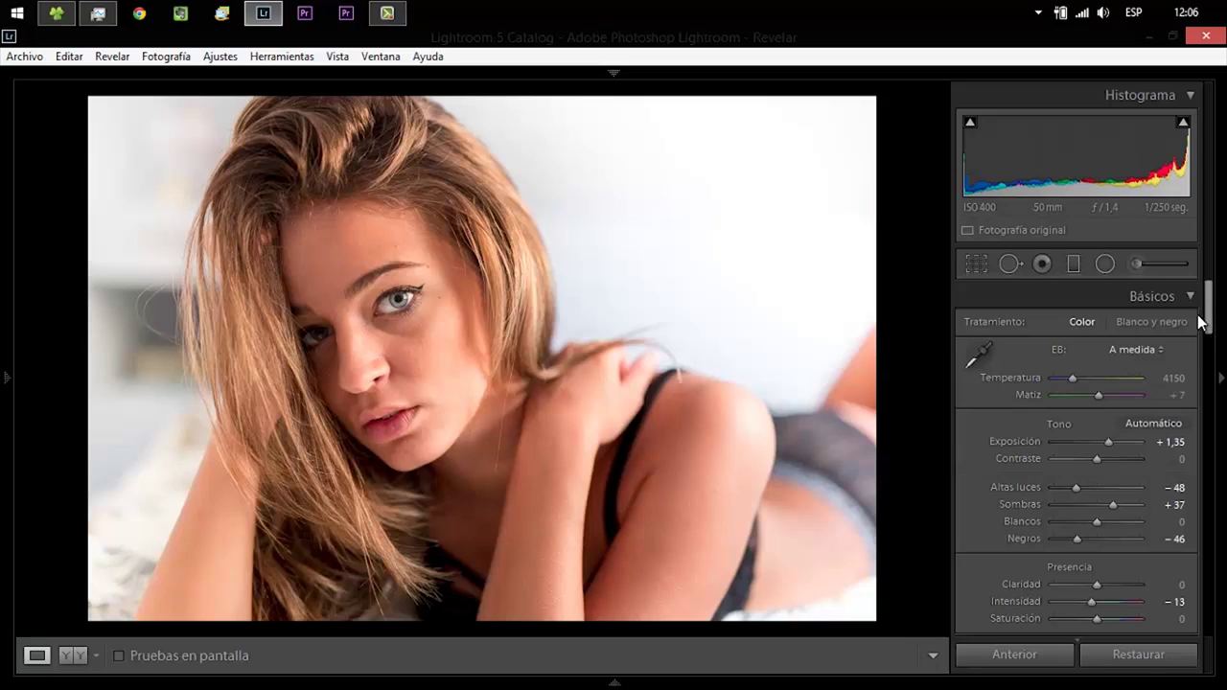
Show highlight clipping and pull the tone curve's top point down to stop it
scroll(1210, 322, "down", 3)
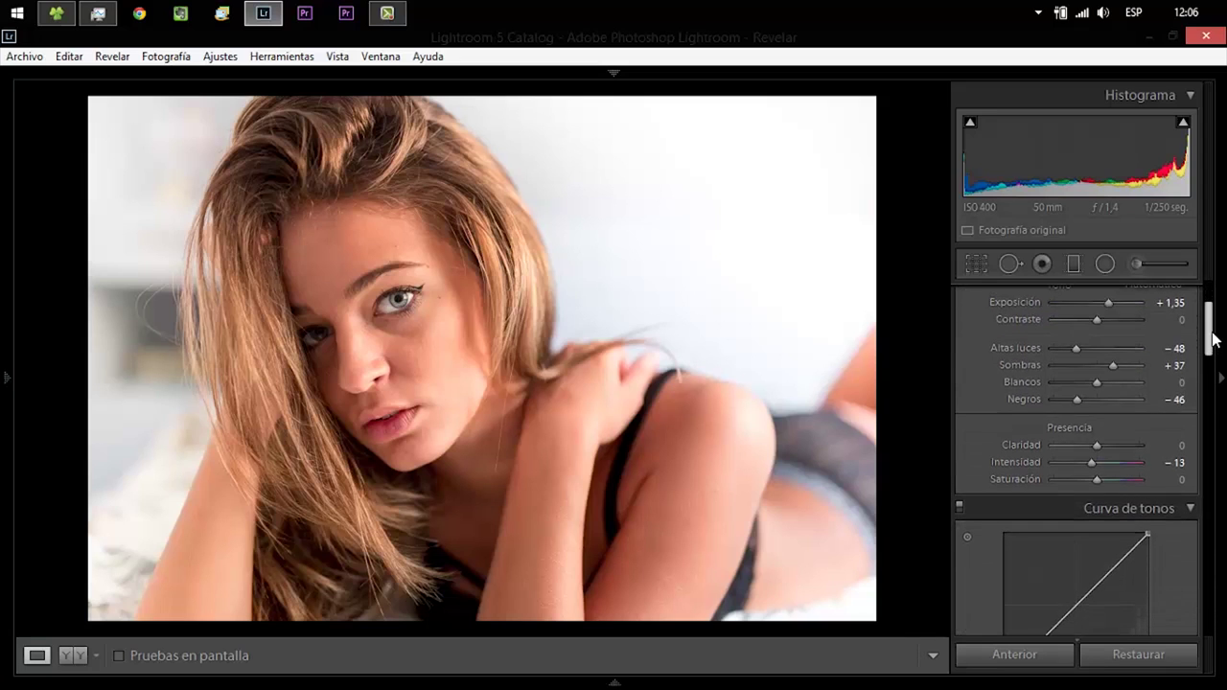
left_click(1183, 123)
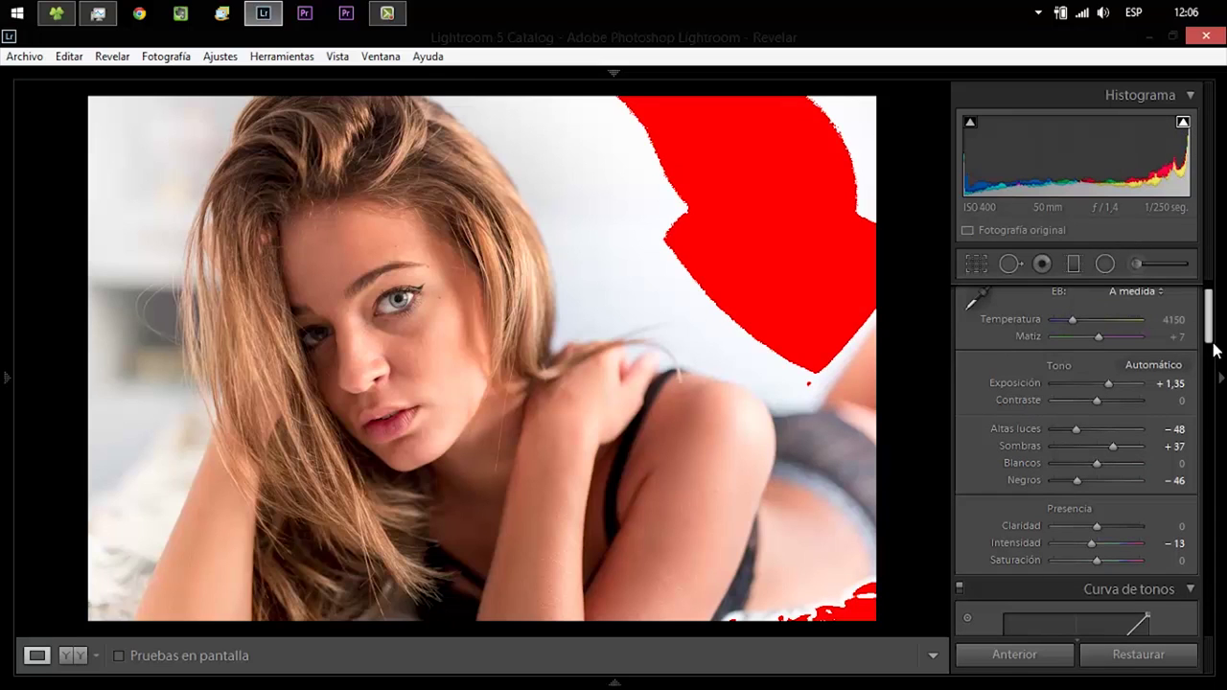
scroll(1212, 337, "down", 2)
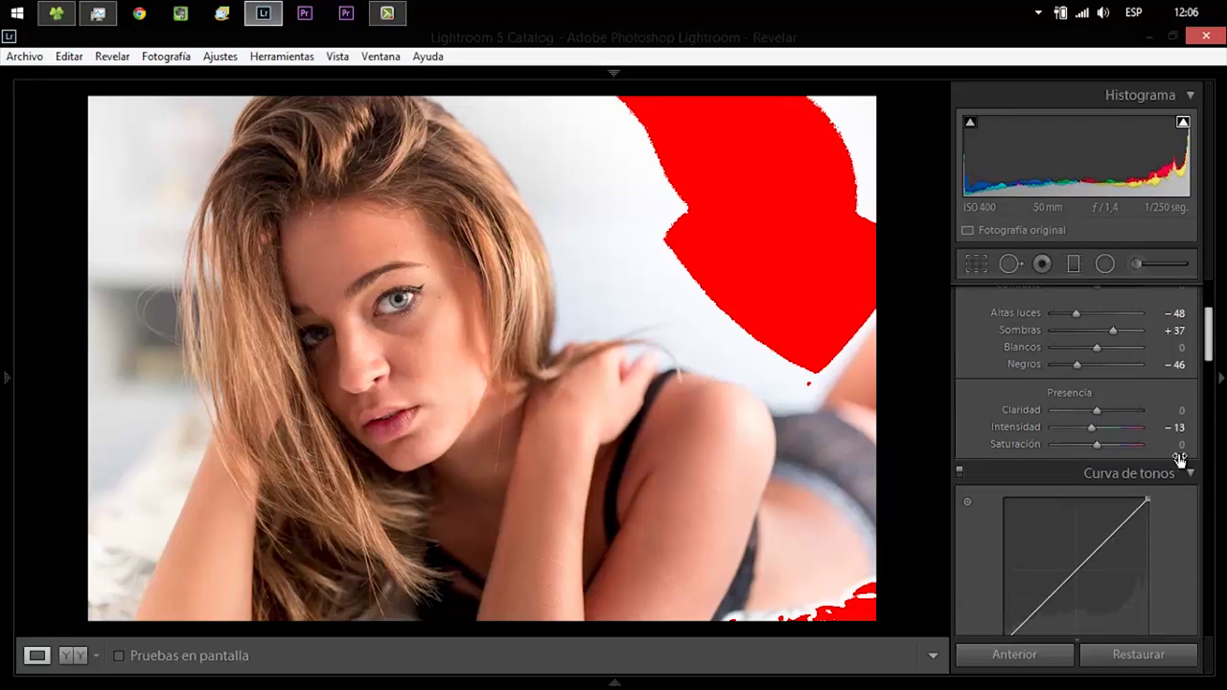
left_click(1137, 509)
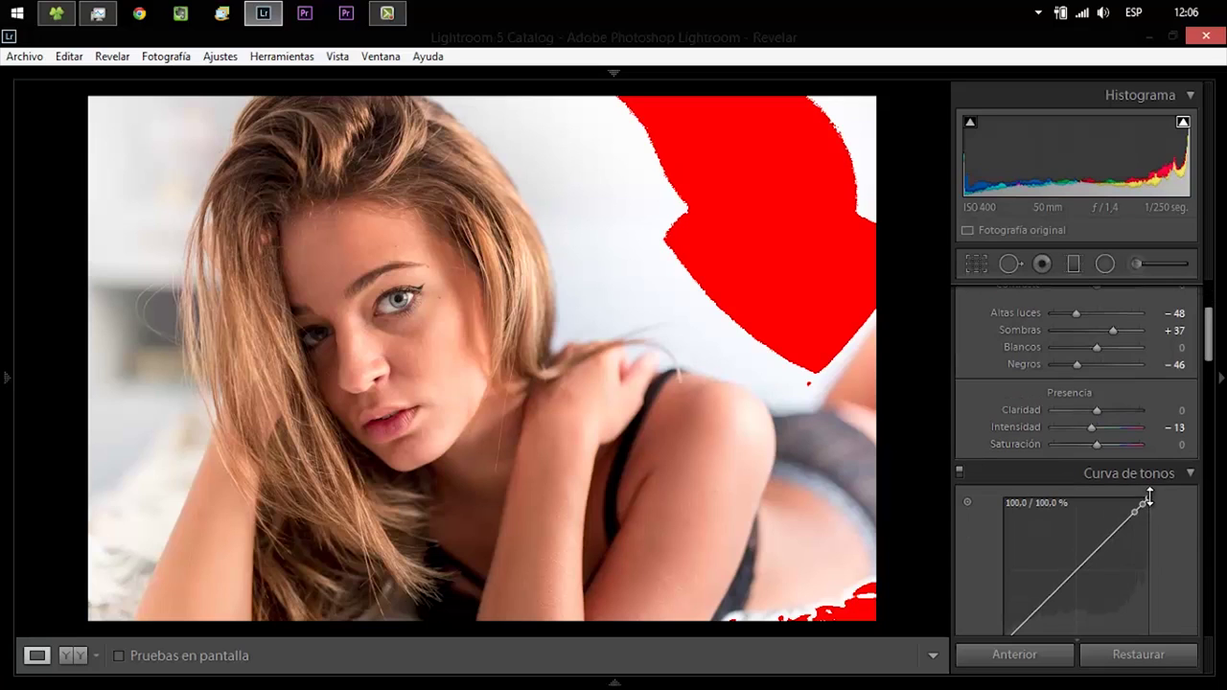
left_click_drag(1148, 498, 1147, 502)
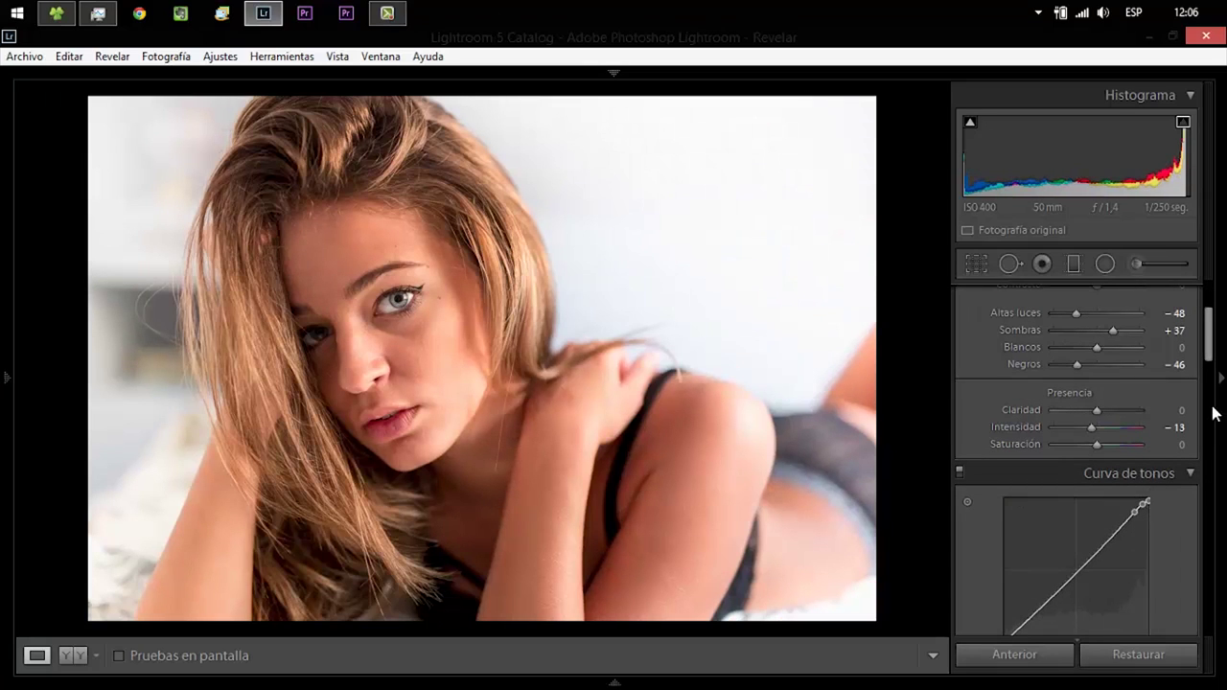
Check shadow clipping and bring the Detail sharpening settings into view
scroll(1212, 356, "down", 2)
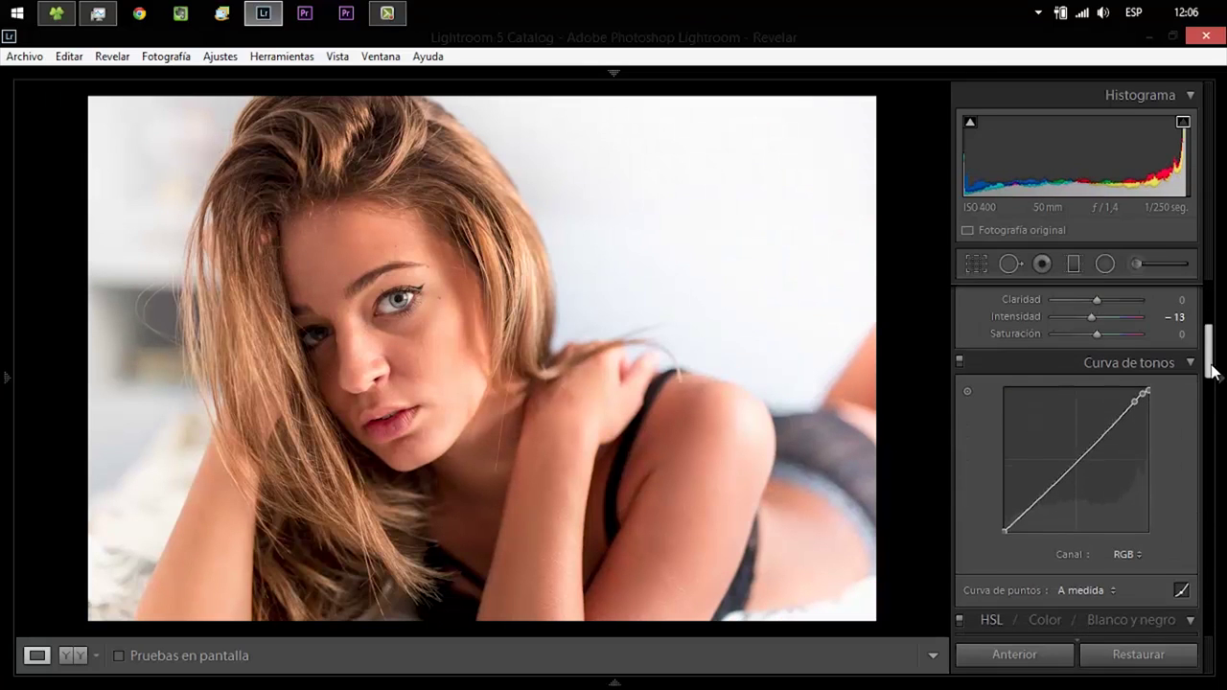
left_click(970, 125)
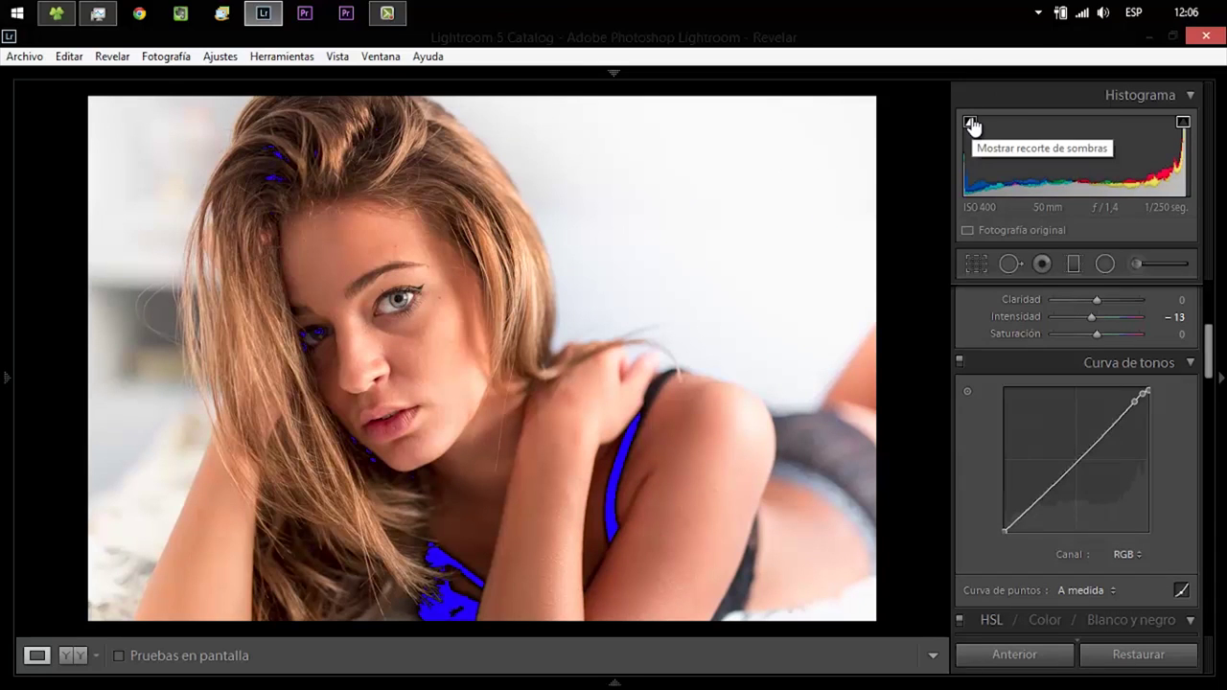
mouse_move(1210, 355)
left_mouse_down()
mouse_move(1223, 426)
mouse_move(1209, 487)
mouse_move(1210, 462)
left_mouse_up()
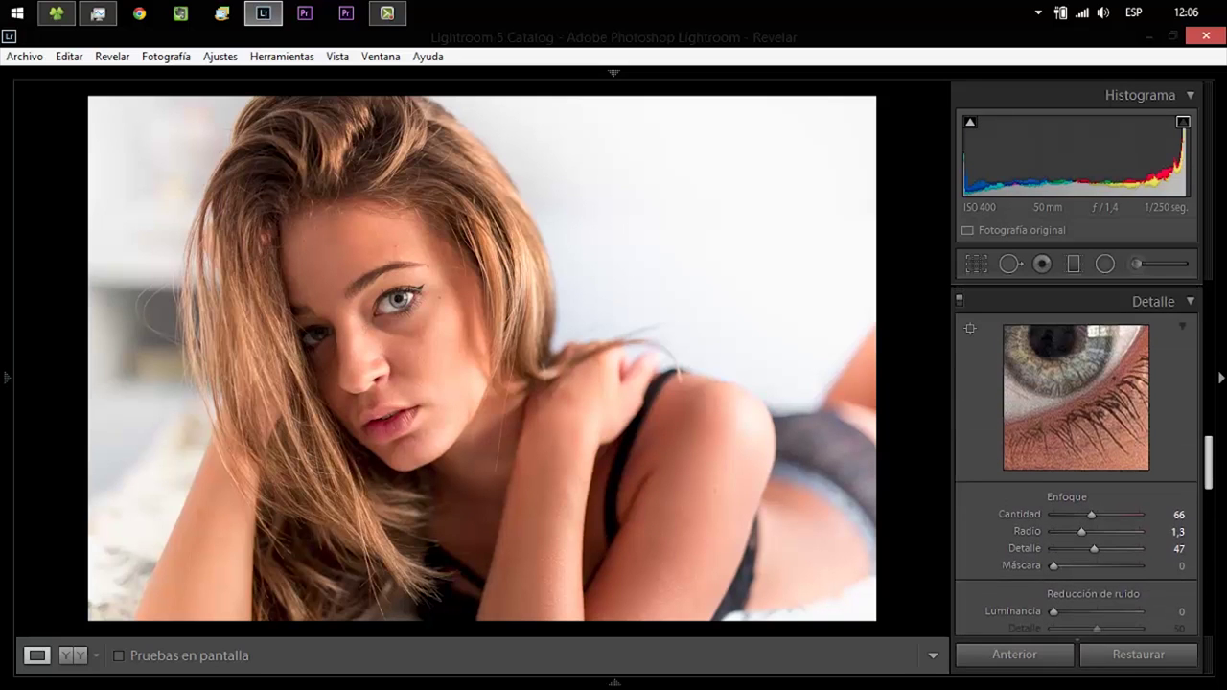
Lower sharpening to 59 and compare the photo with lens profile correction on and off
left_click_drag(1087, 513, 1083, 512)
left_click_drag(1210, 460, 1215, 522)
left_click(1112, 389)
left_click(1111, 391)
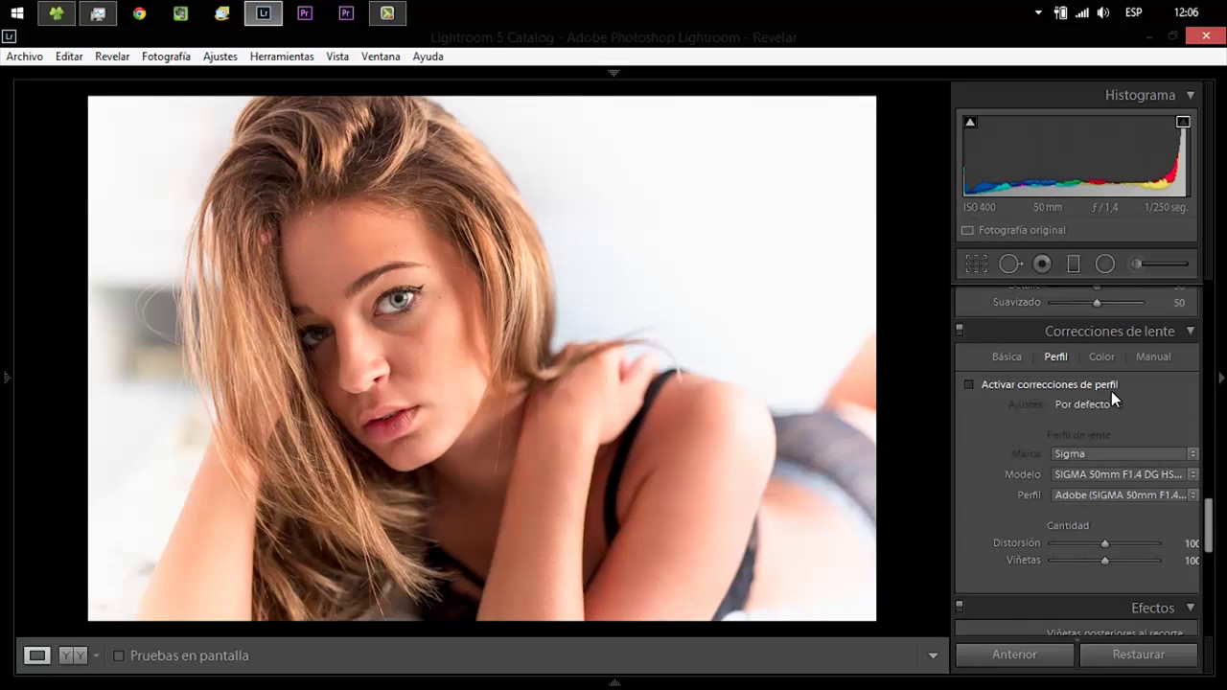
left_click(1110, 391)
left_click(1099, 383)
Keep the Sigma lens profile correction enabled and reduce its vignetting correction to 51
left_click(1100, 354)
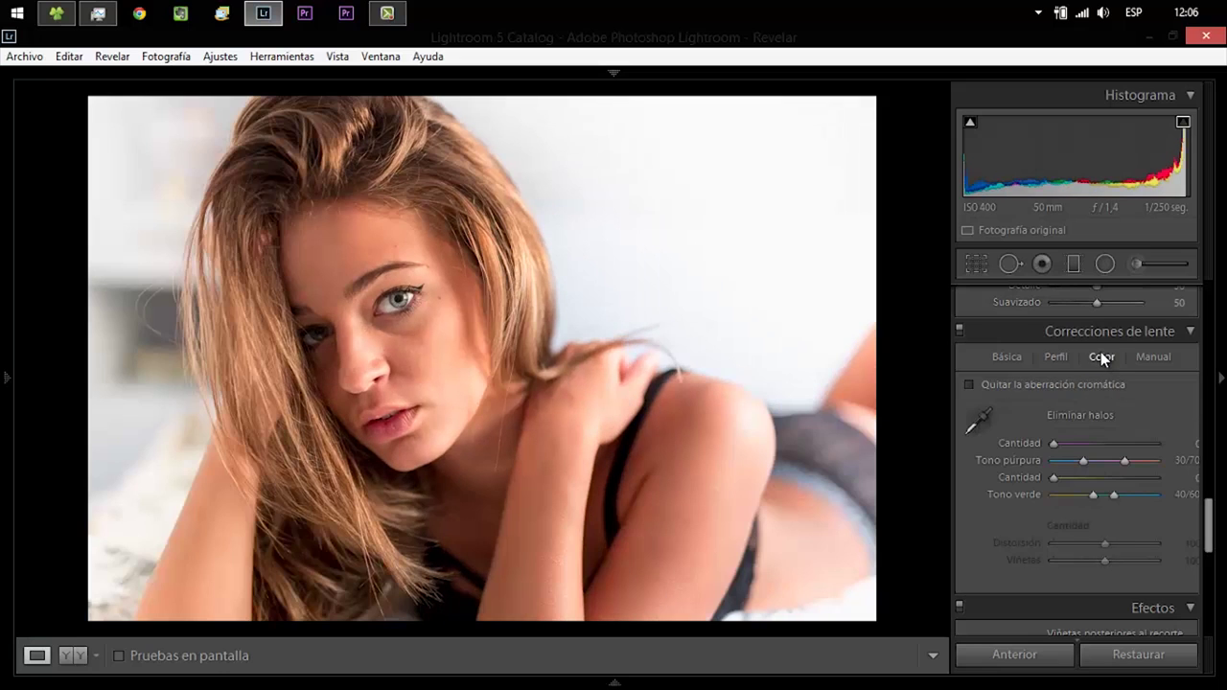
left_click(1059, 359)
left_click(1063, 386)
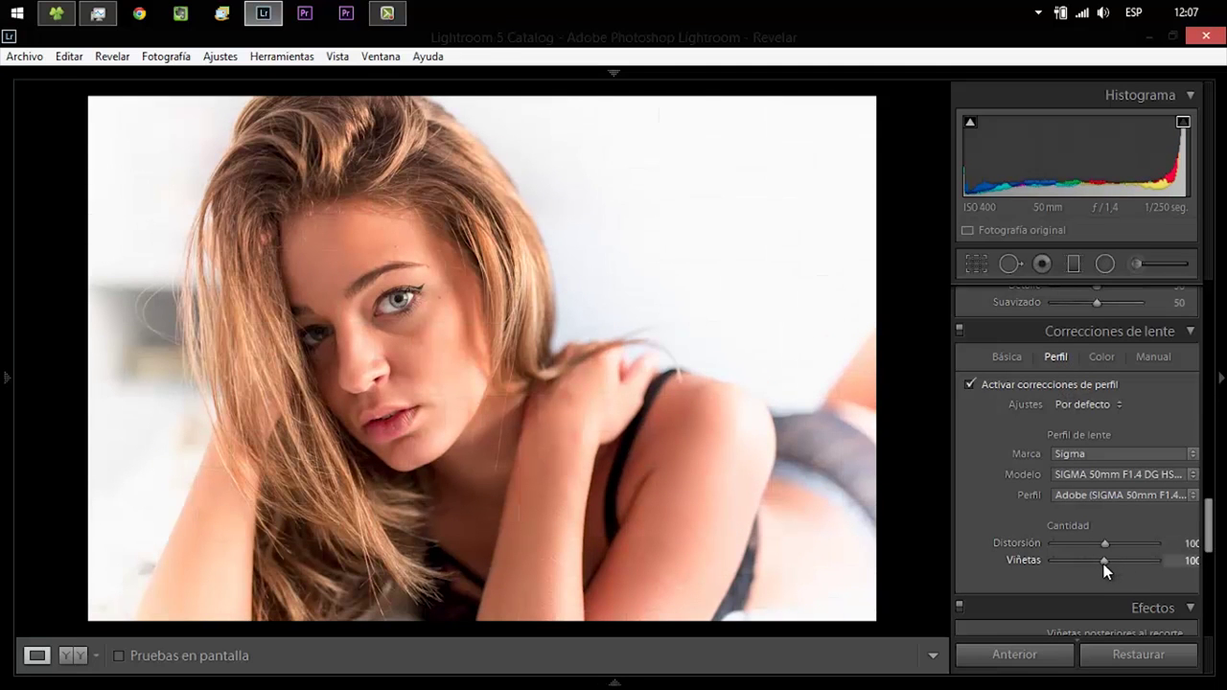
left_click_drag(1104, 561, 1080, 561)
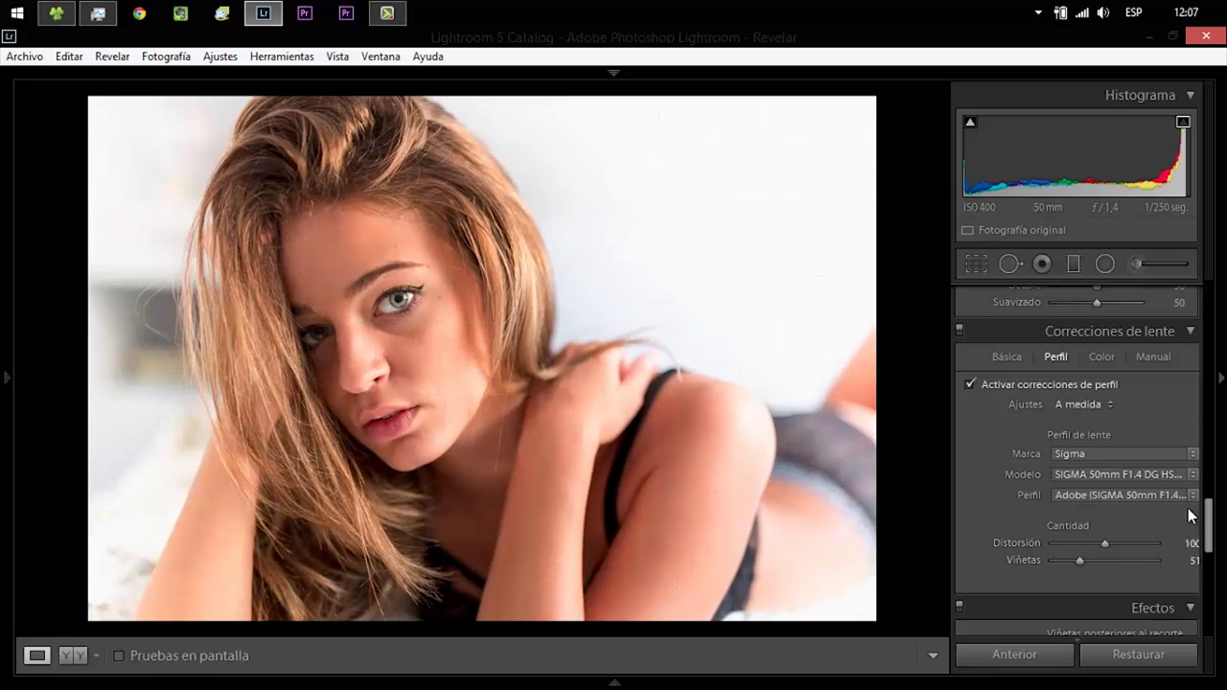
left_click_drag(1209, 523, 1208, 549)
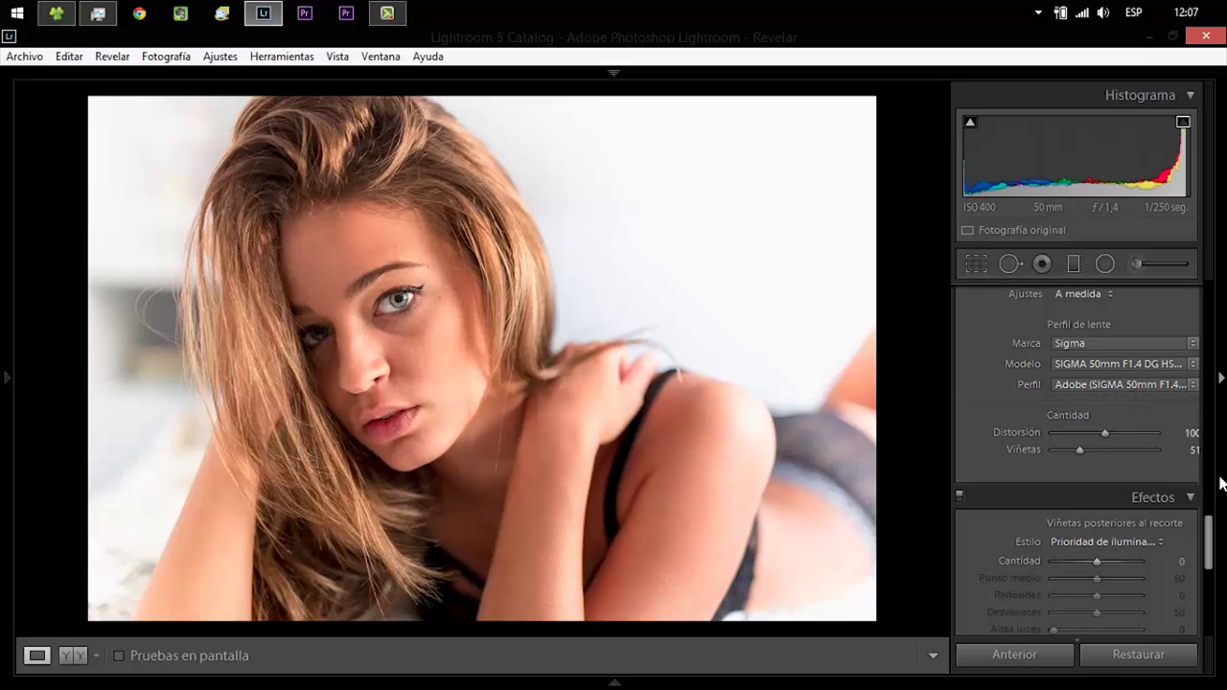
mouse_move(1216, 542)
left_mouse_down()
mouse_move(1217, 613)
mouse_move(1219, 565)
mouse_move(1215, 577)
left_mouse_up()
Add grain at amount 54 and trial a smaller, rougher grain while zoomed on the eye
left_click(1100, 443)
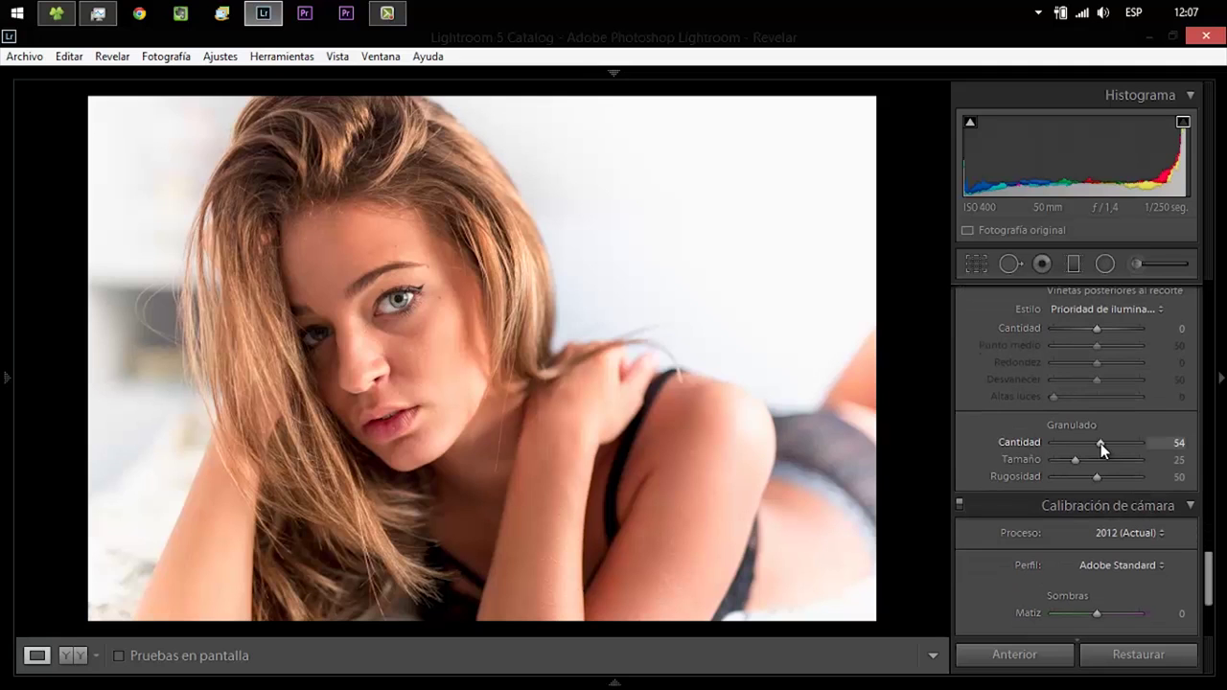
left_click(385, 310)
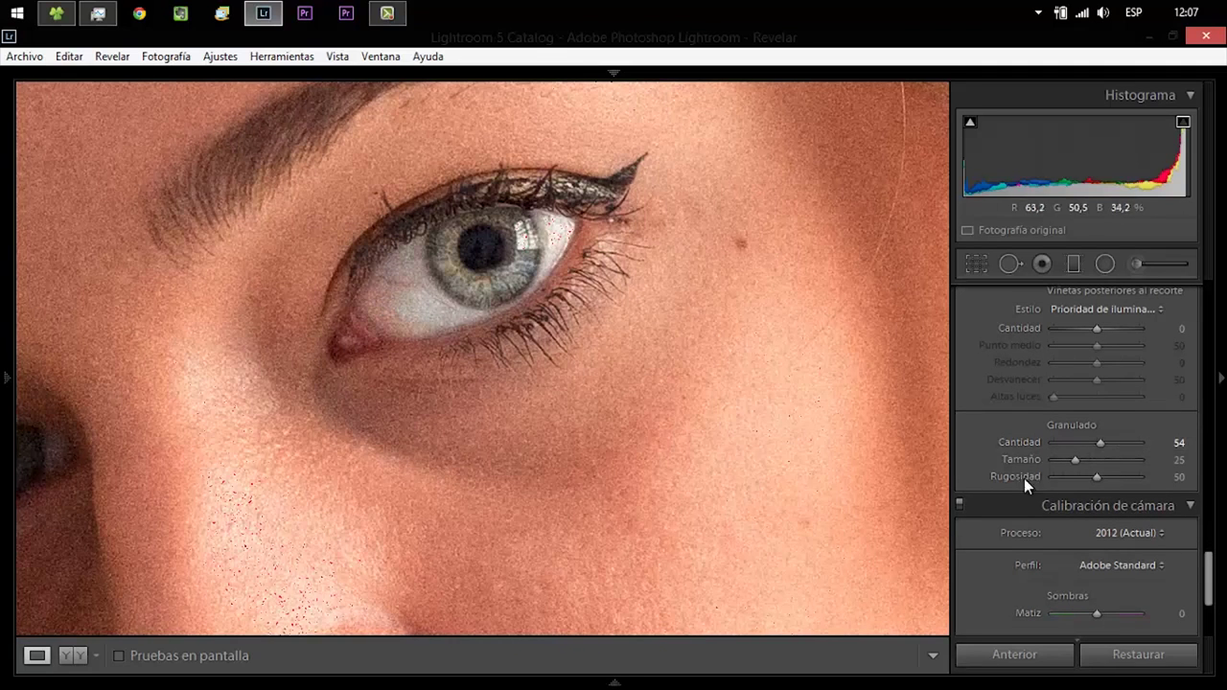
left_click_drag(1097, 461, 1094, 461)
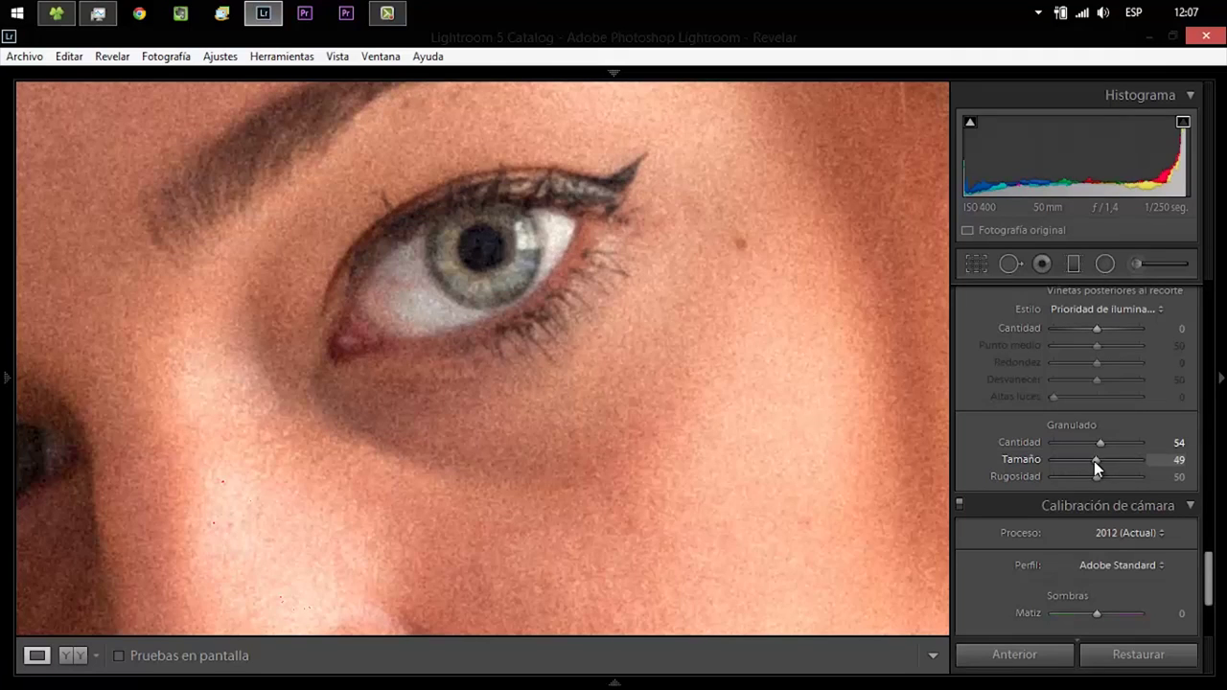
left_click(1125, 478)
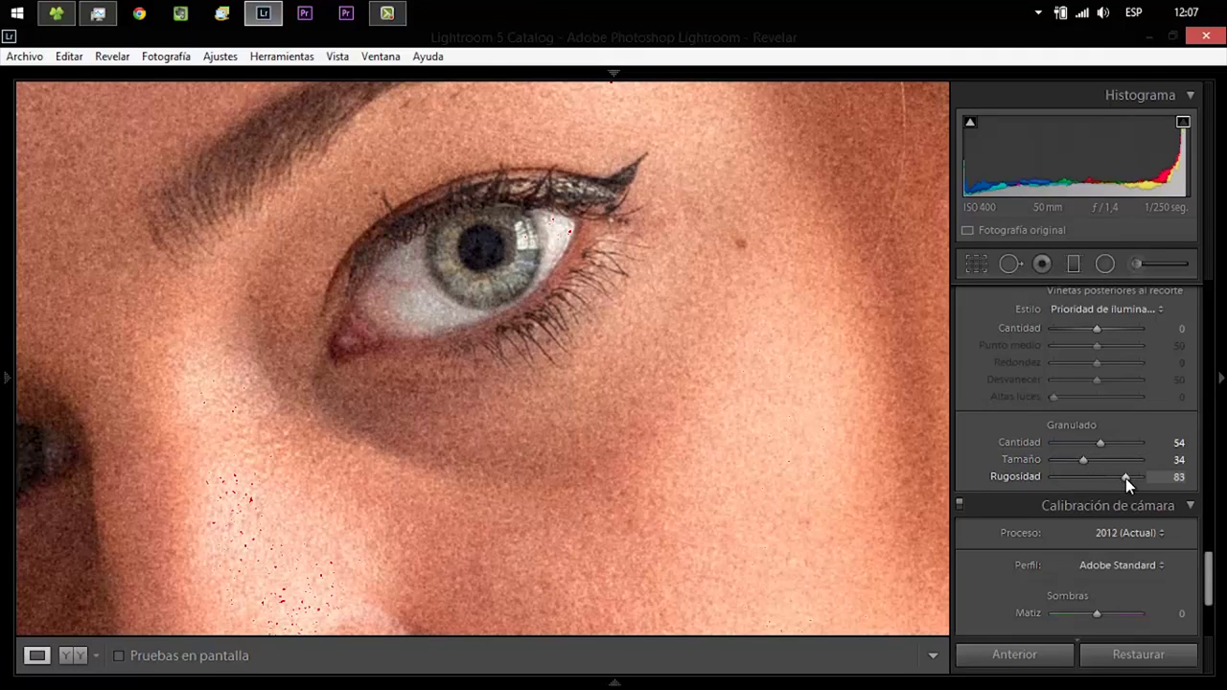
left_click(799, 361)
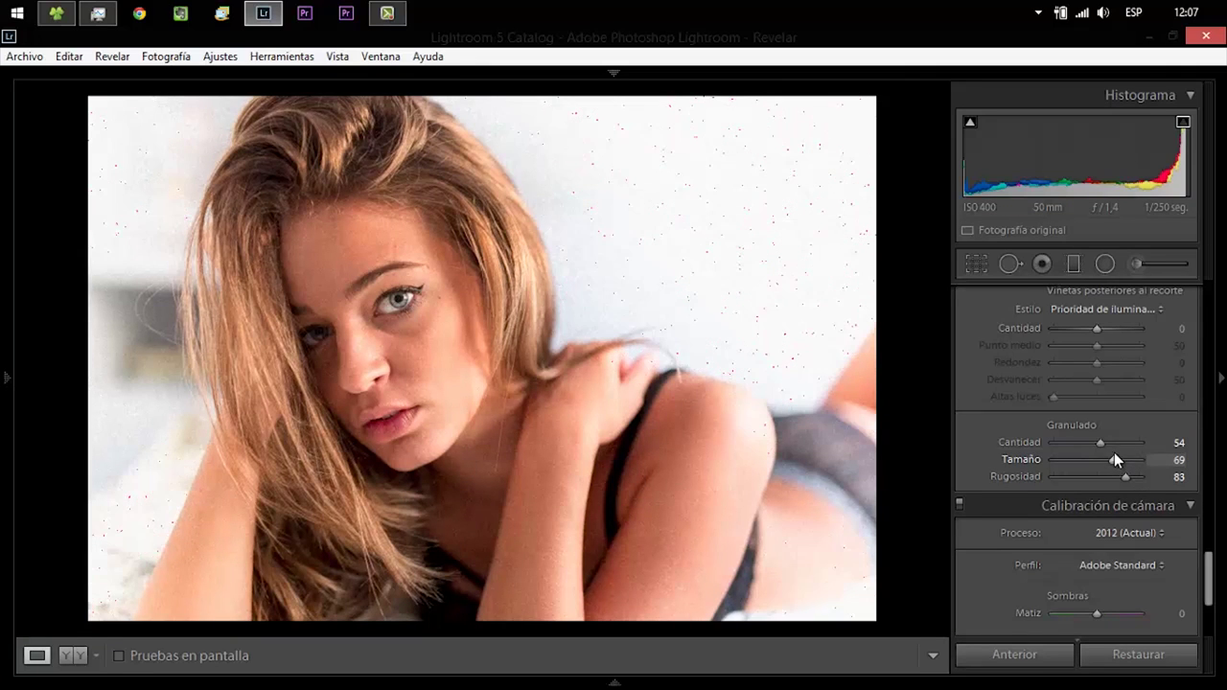
Turn off the highlight clipping warning and set grain roughness 60, size 54, amount 60
left_click(1185, 128)
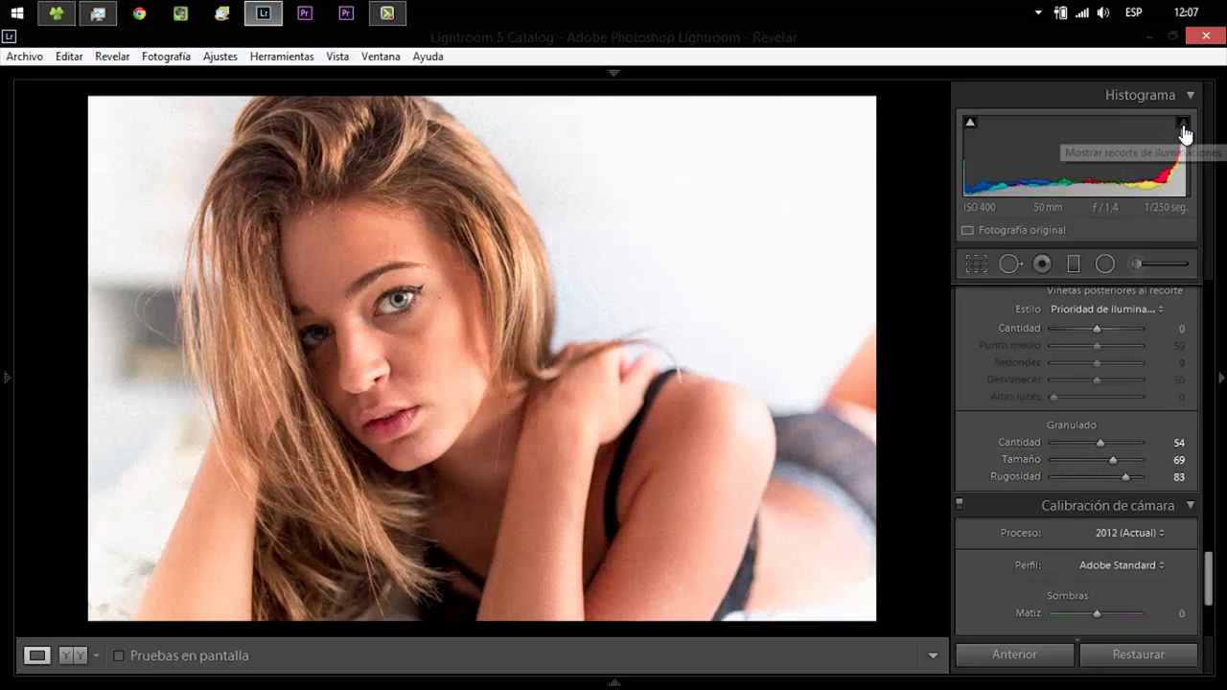
left_click(1106, 477)
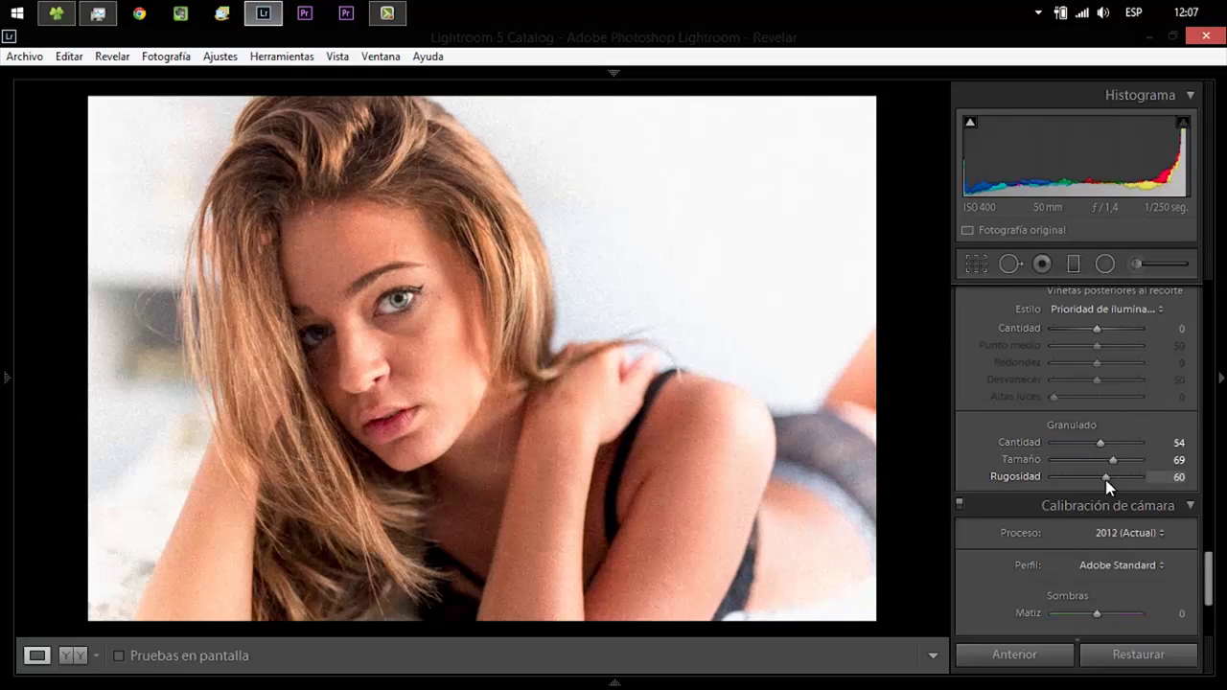
left_click(1100, 460)
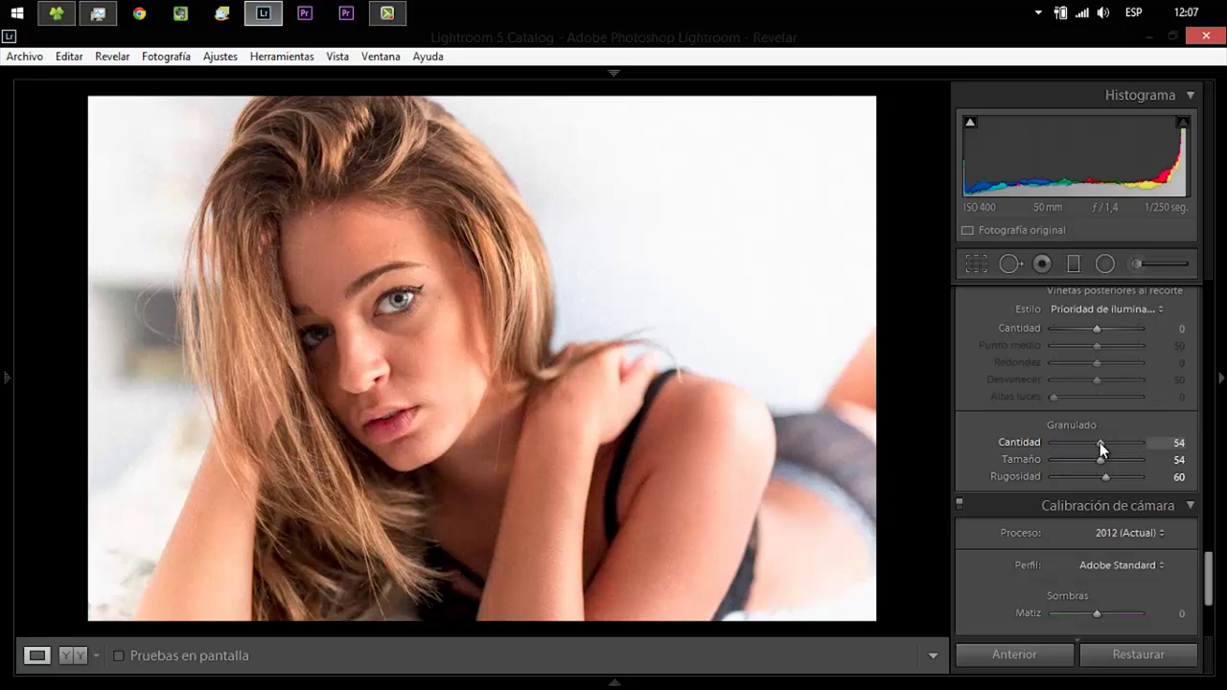
left_click_drag(1100, 443, 1105, 444)
left_click_drag(1207, 575, 1206, 269)
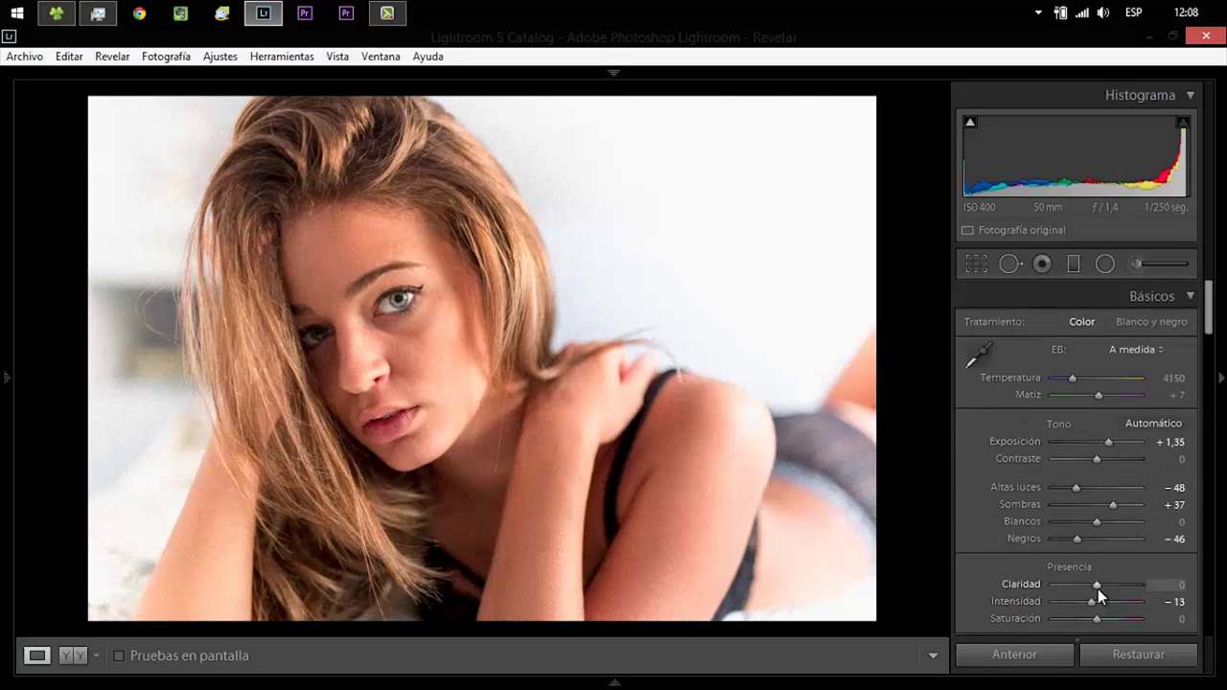
Raise Claridad to +15 and lower sharpening Cantidad to 75, then view the eye at 1:1
key("Up")
key("Up")
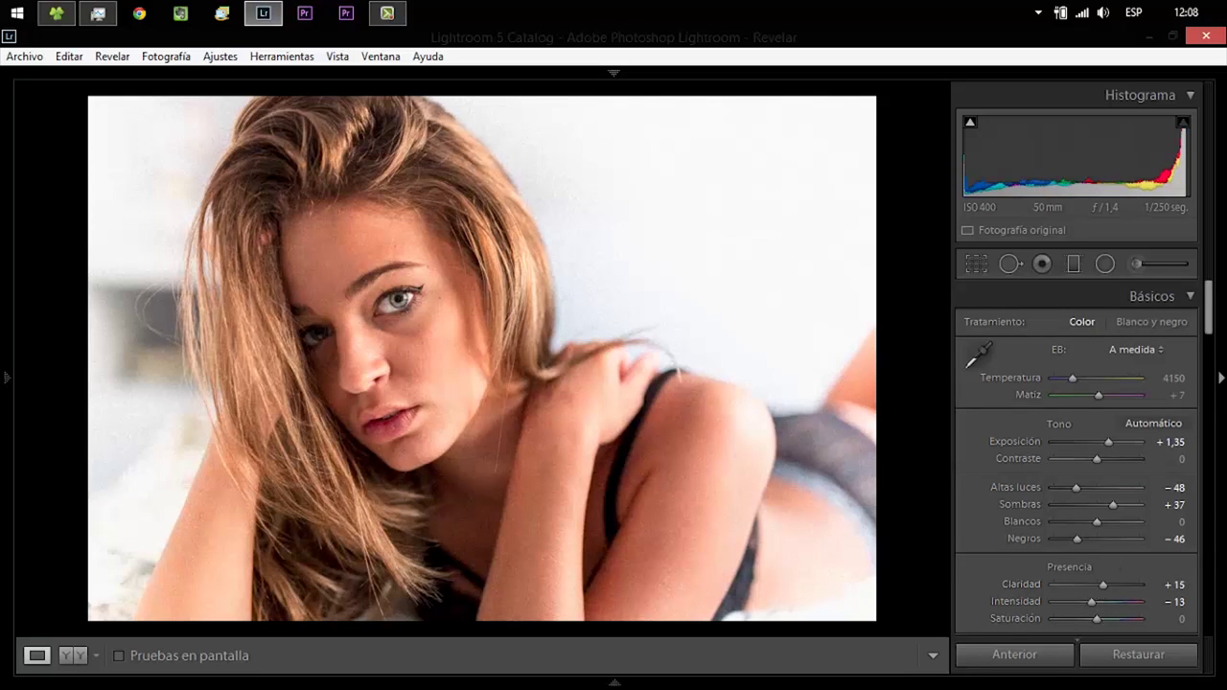
left_click_drag(1209, 326, 1210, 481)
left_click_drag(1106, 504, 1097, 504)
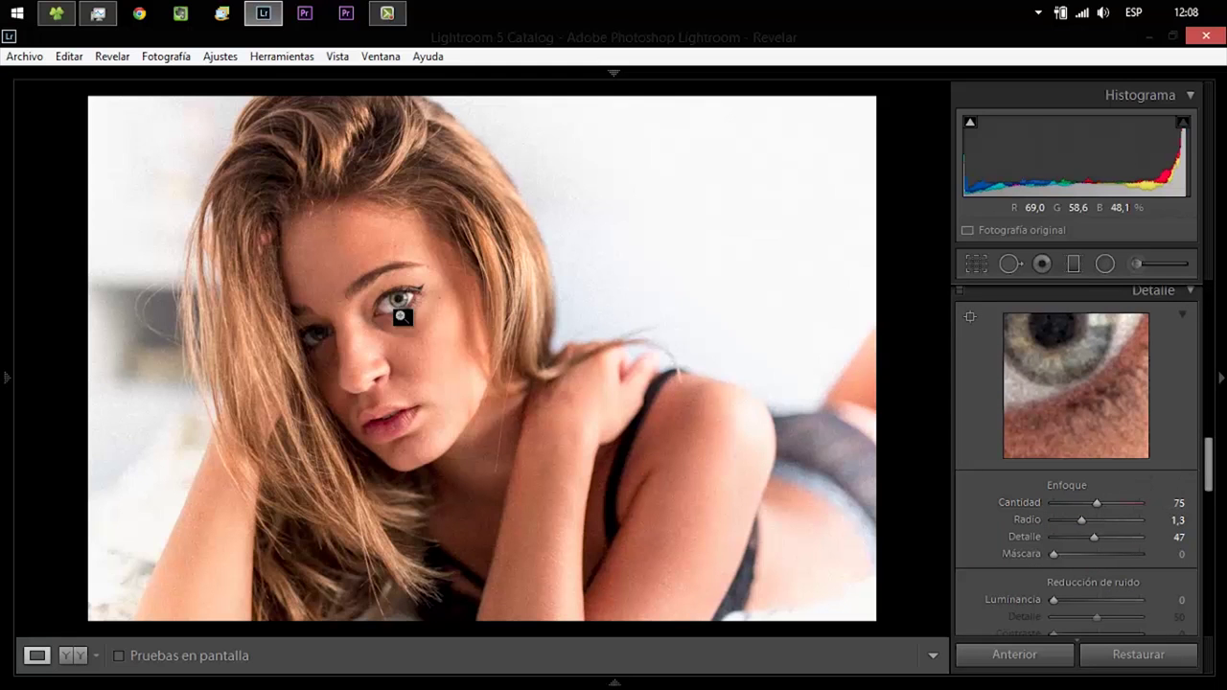
left_click(402, 317)
left_click_drag(1210, 462, 1210, 578)
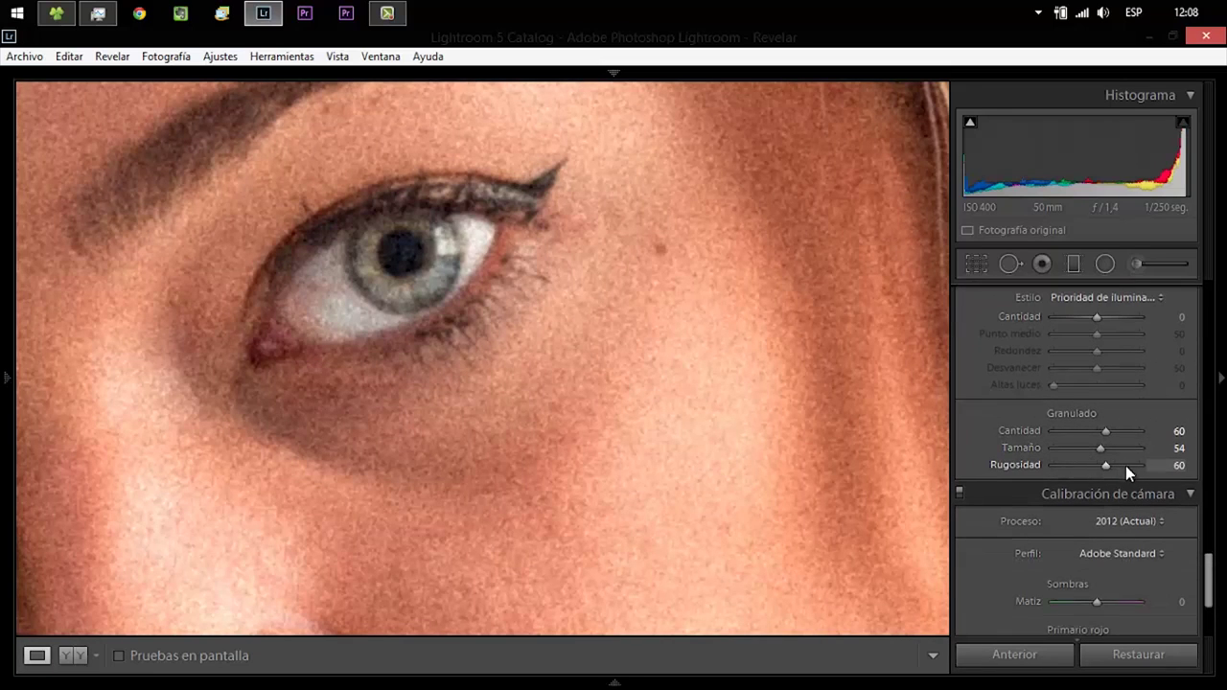
Set grain Rugosidad to 61 and Tamaño to 34, keeping Cantidad 60, then return to fit view
key("Up")
key("Up")
key("Up")
key("Up")
key("Up")
key("Up")
left_click_drag(1109, 467, 1091, 450)
left_click(1082, 449)
key("Down")
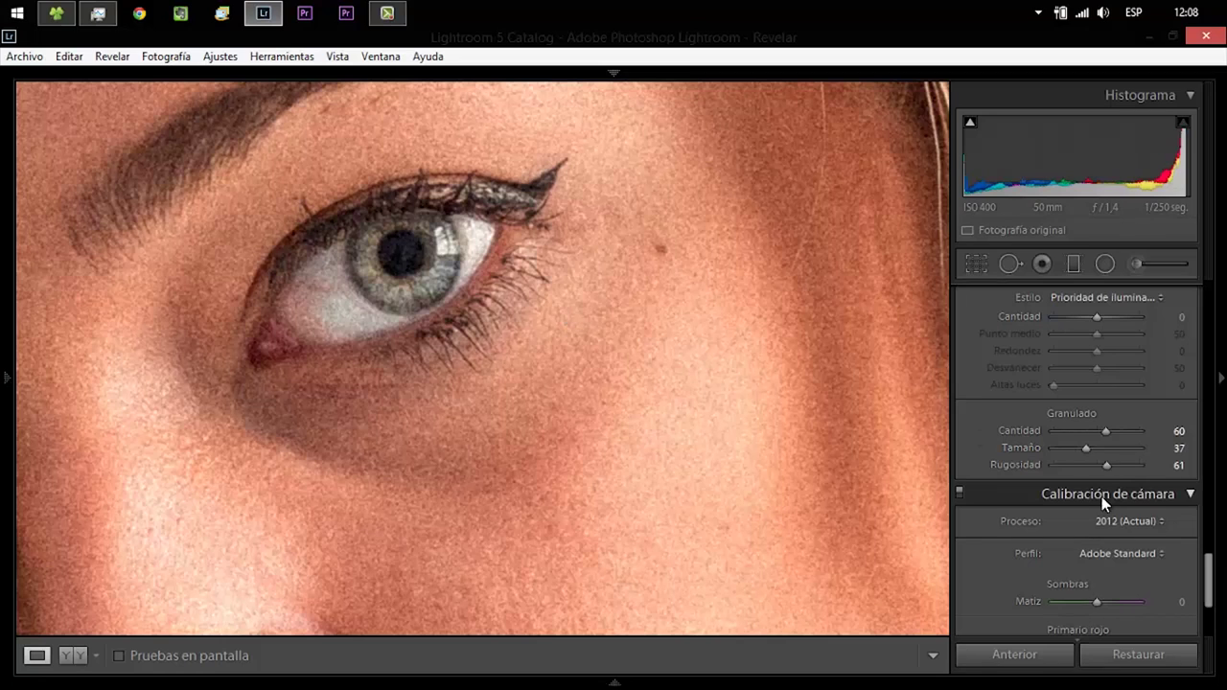
left_click_drag(1084, 447, 1075, 450)
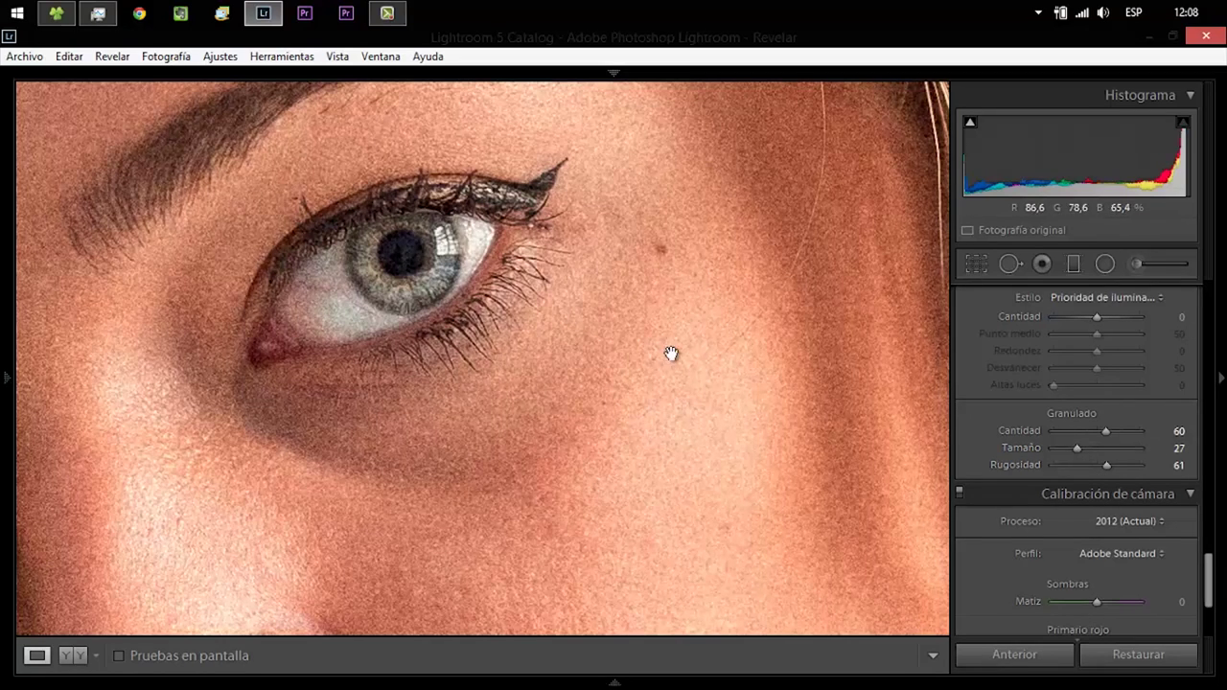
left_click_drag(1076, 447, 1100, 447)
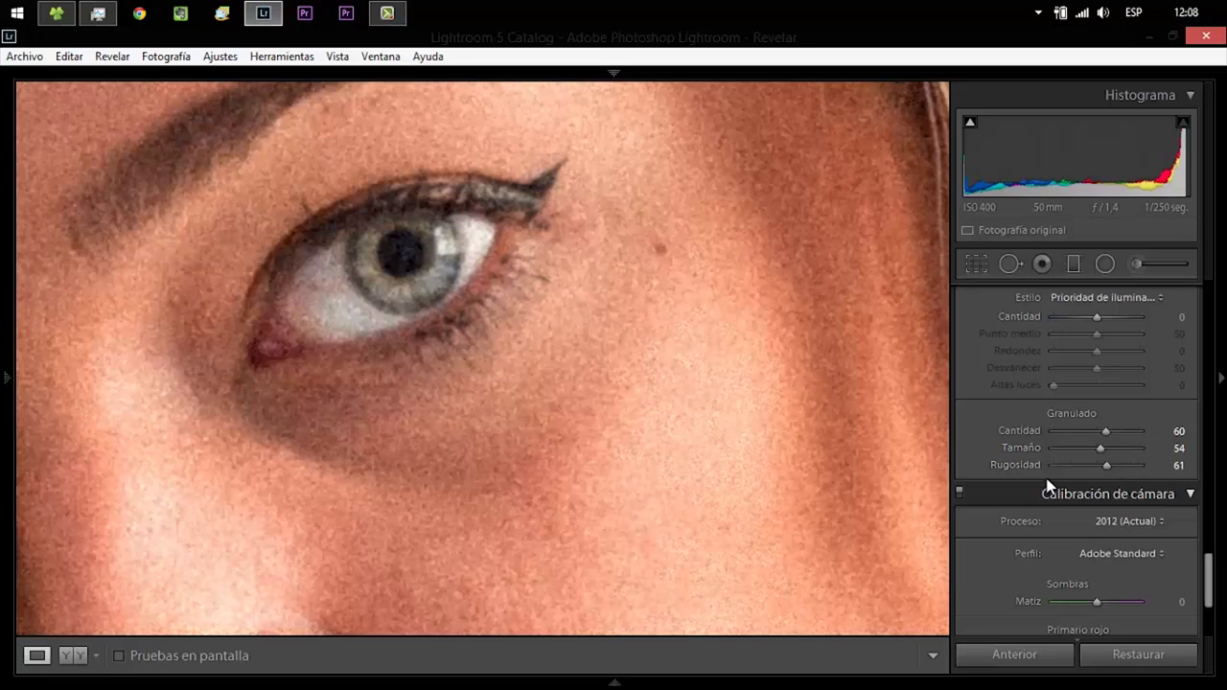
left_click_drag(1087, 447, 1084, 447)
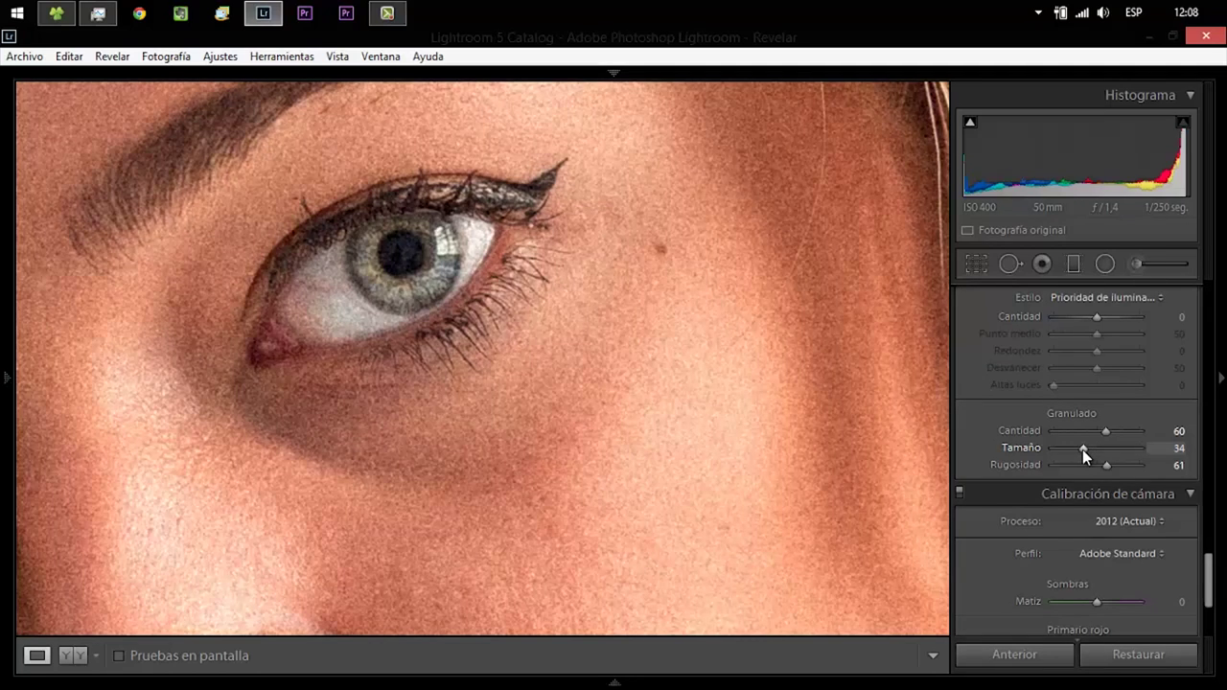
left_click(864, 502)
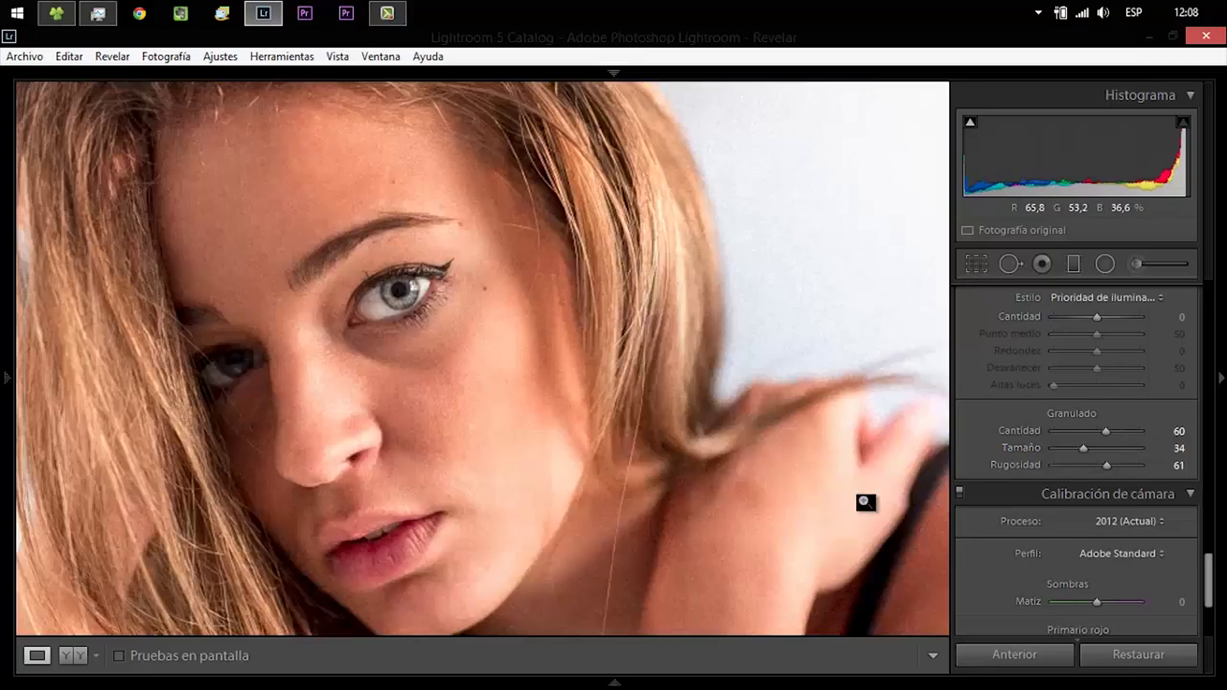
left_click(865, 501)
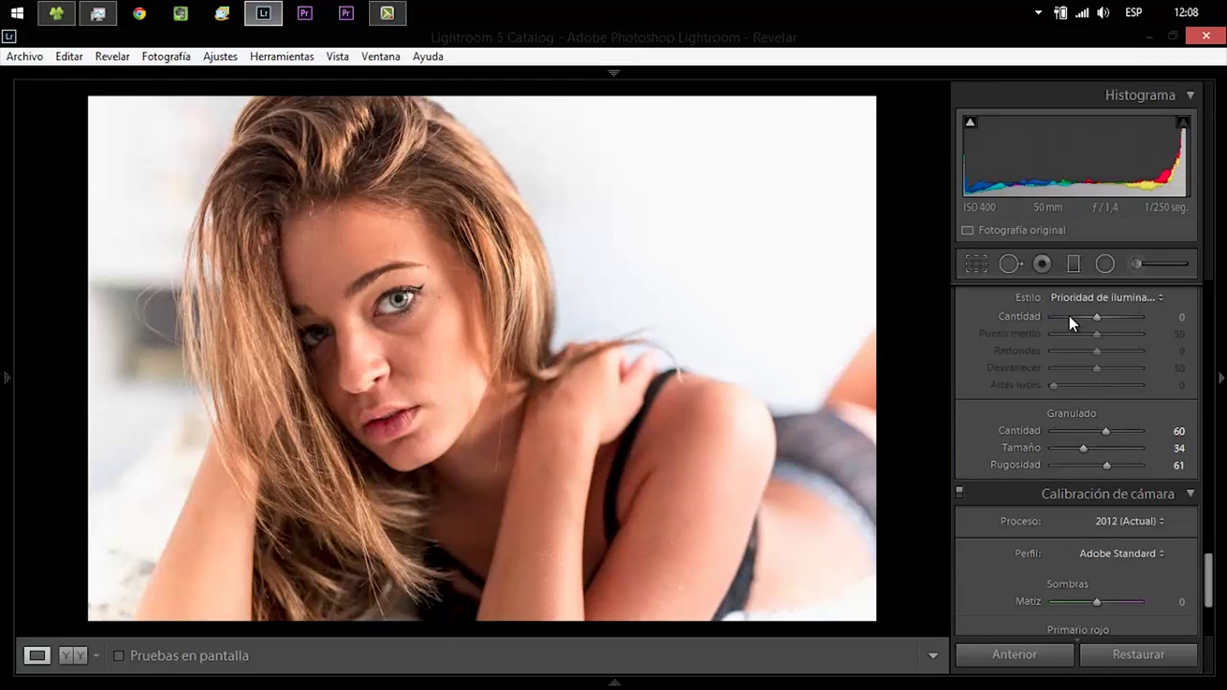
Lower the upper-right background gradient's Exposición to 0,56 and shift it further toward the upper right
left_click(1071, 263)
left_click(715, 307)
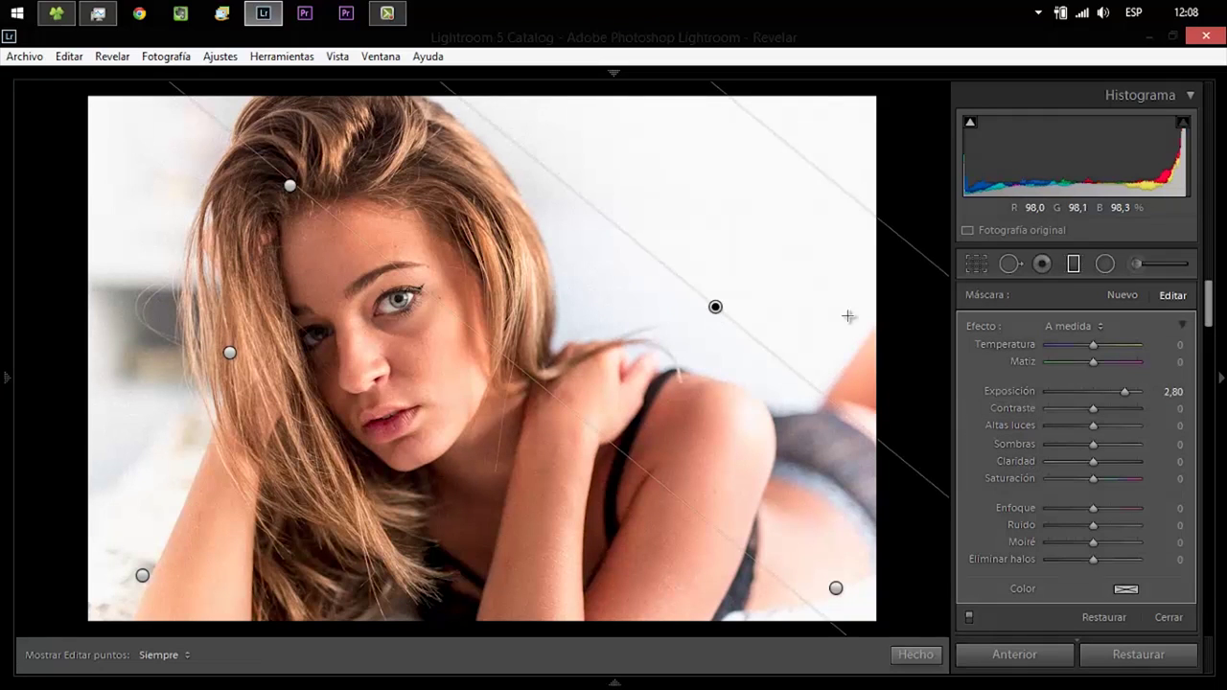
left_click(1108, 392)
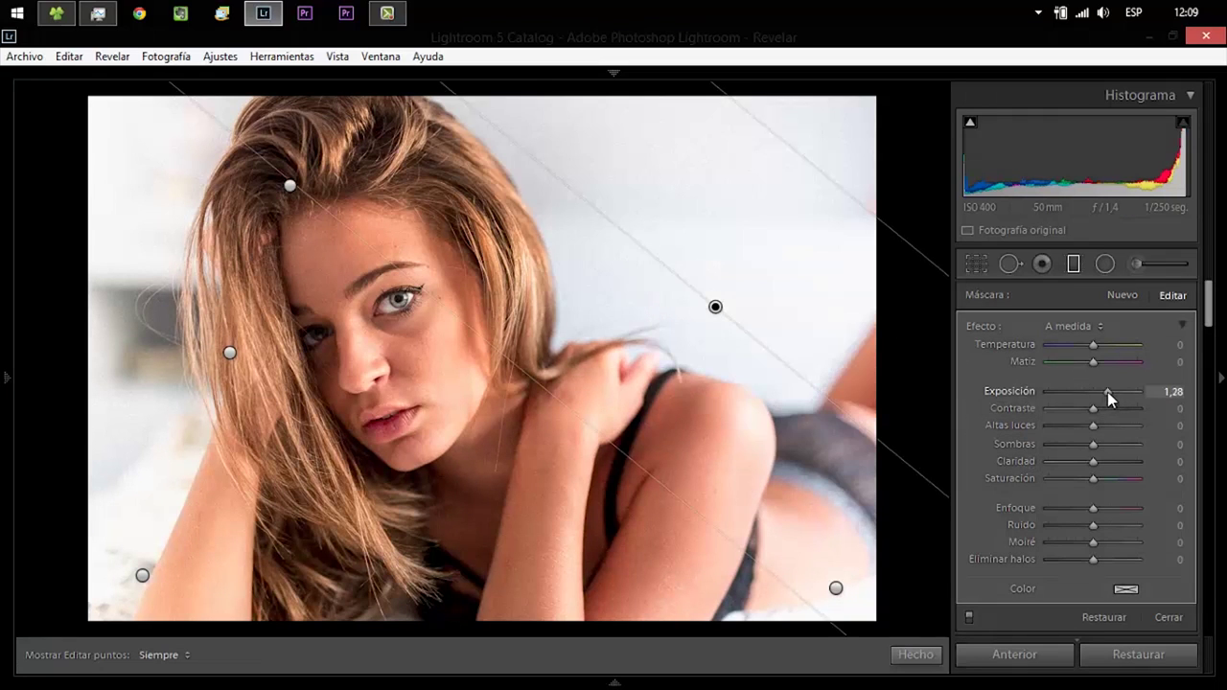
left_click_drag(1107, 392, 1095, 394)
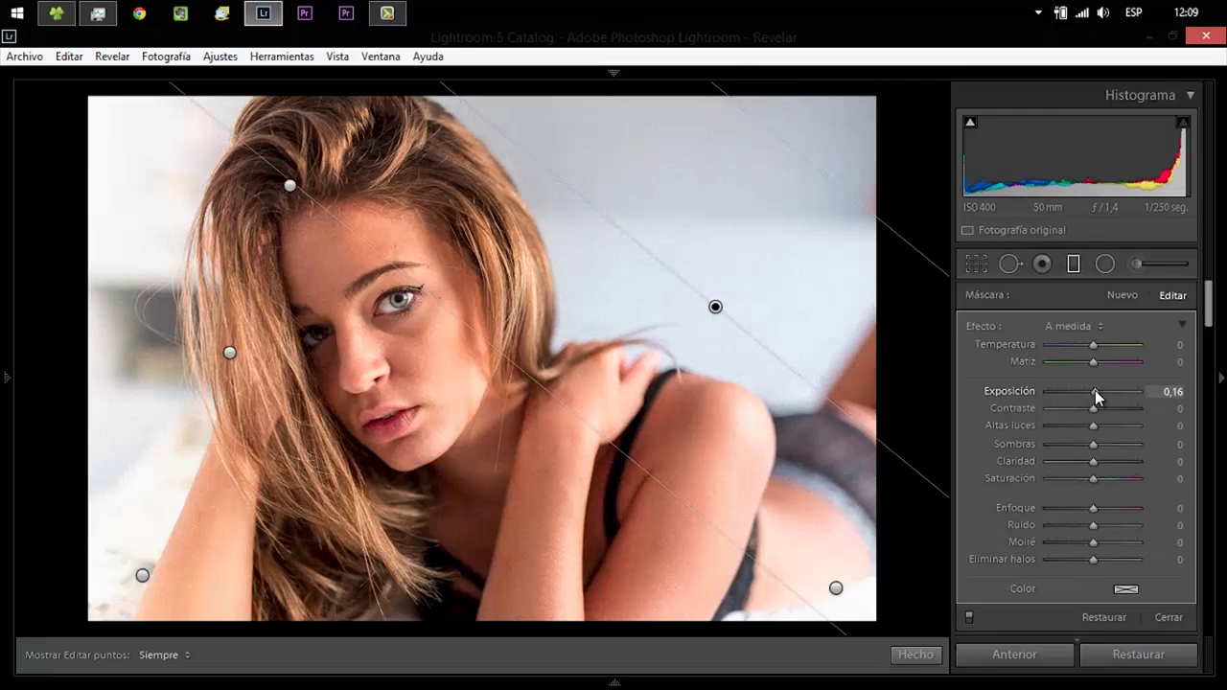
left_click_drag(715, 307, 760, 252)
left_click_drag(1096, 393, 1101, 388)
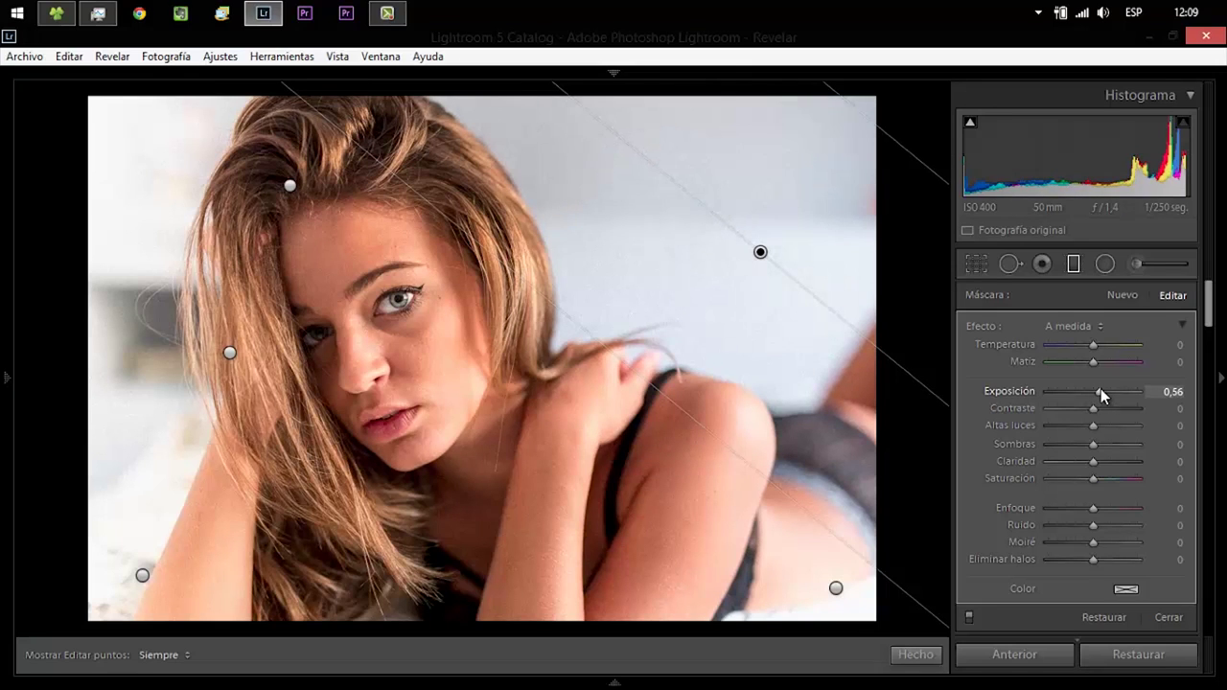
left_click(914, 656)
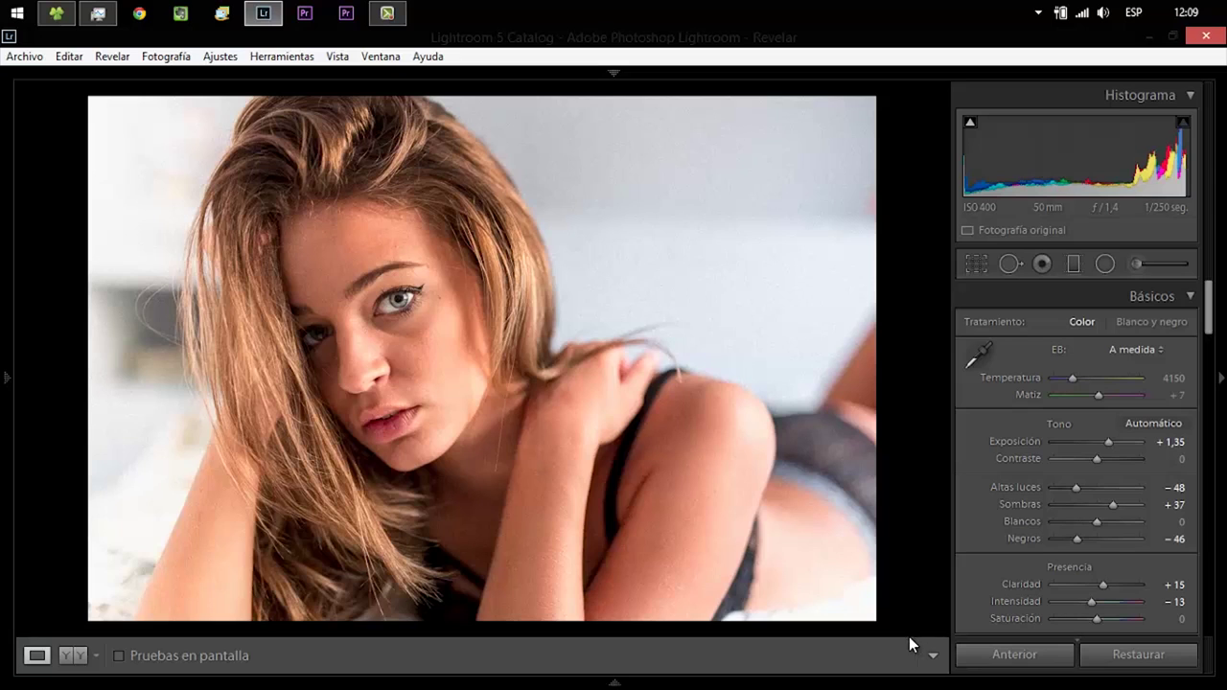
mouse_move(613, 683)
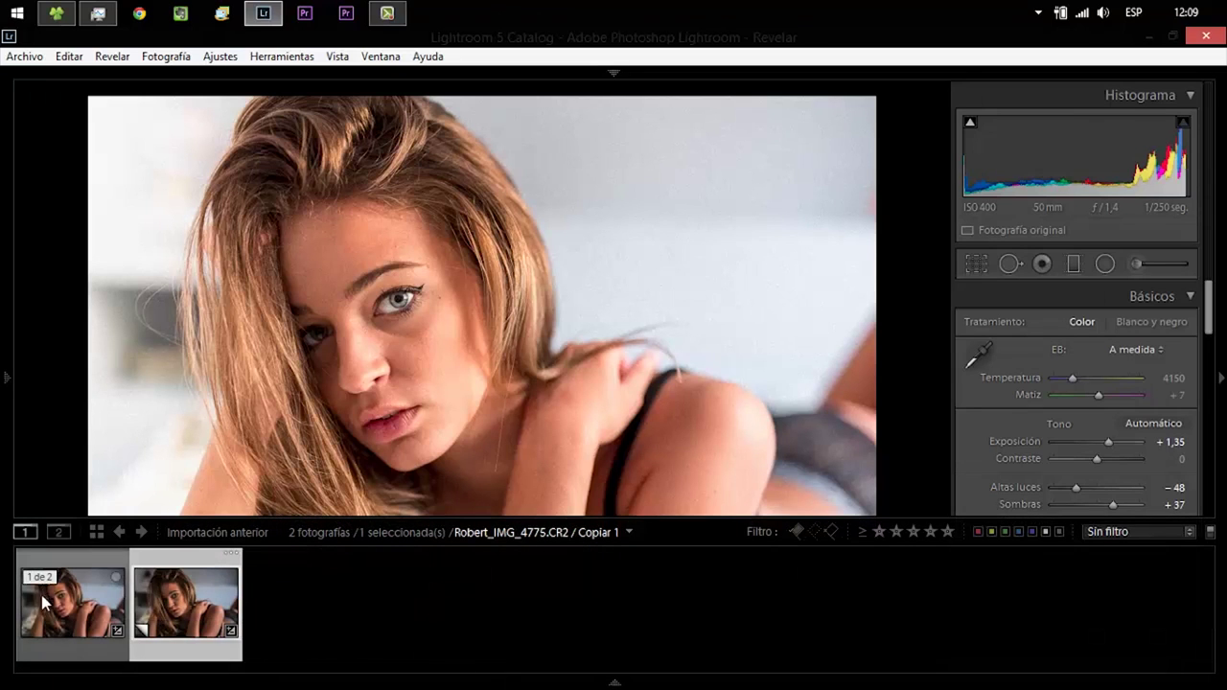
On the unedited version, reset Claridad and set Saturación −100, Negros −100 and Contraste +100
left_click(58, 604)
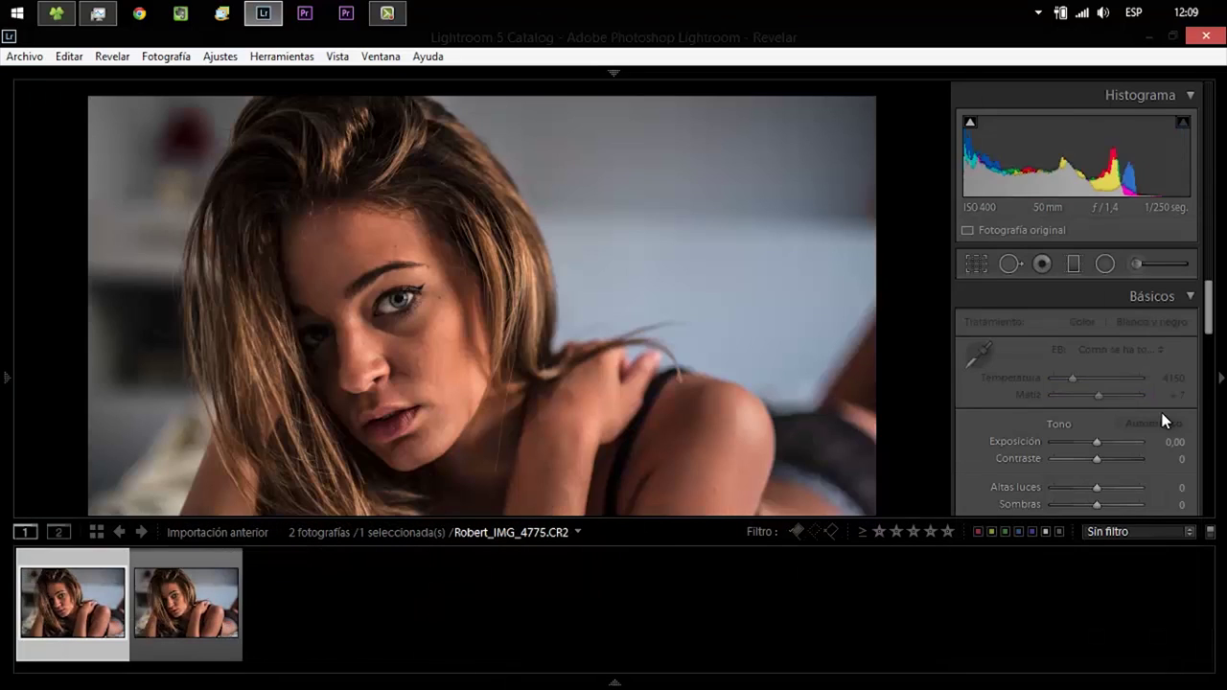
double_click(1142, 589)
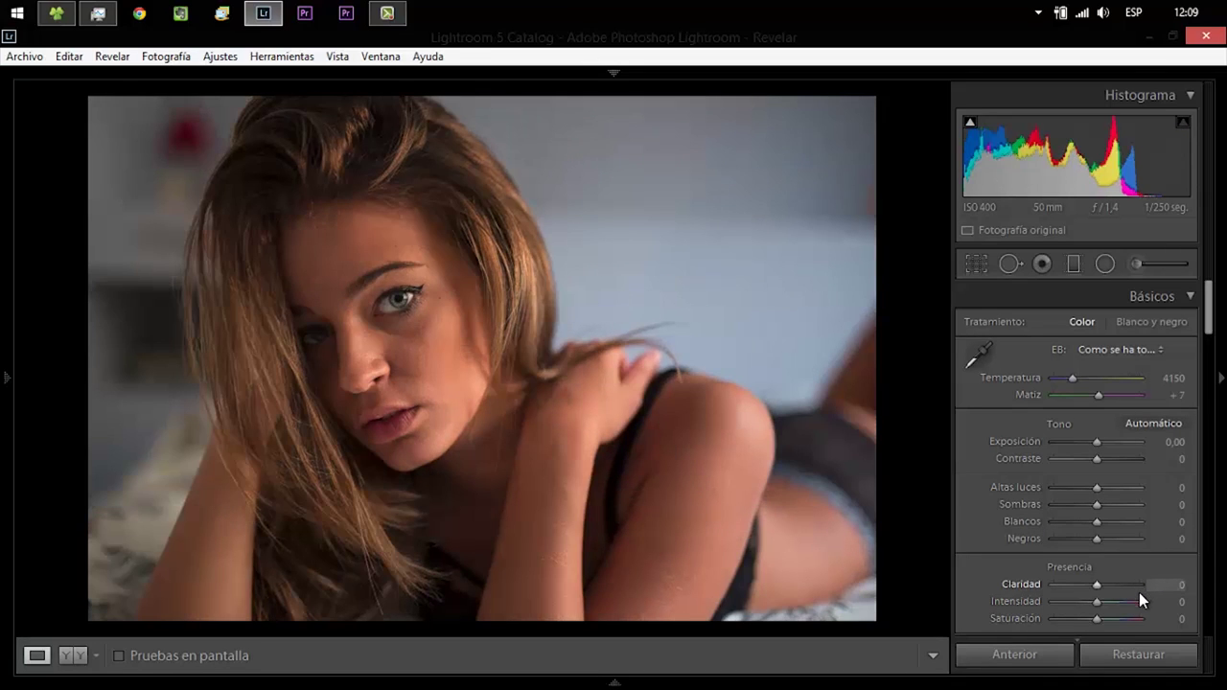
left_click_drag(1060, 619, 1007, 619)
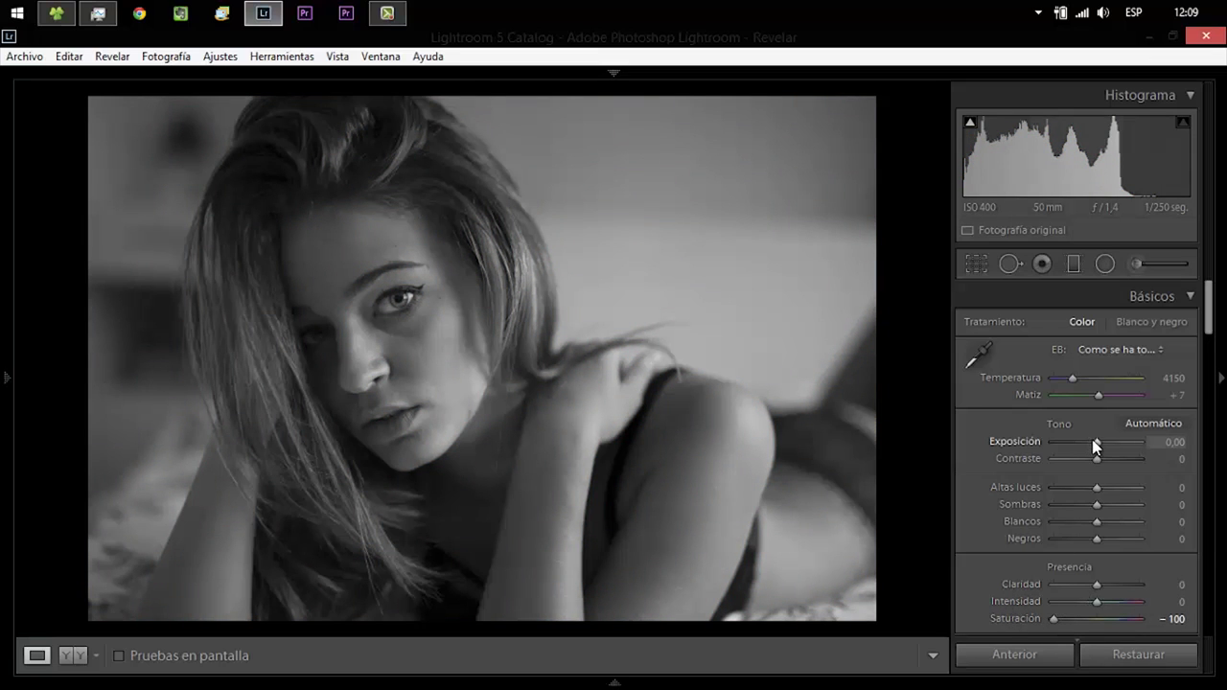
left_click_drag(1092, 440, 1108, 444)
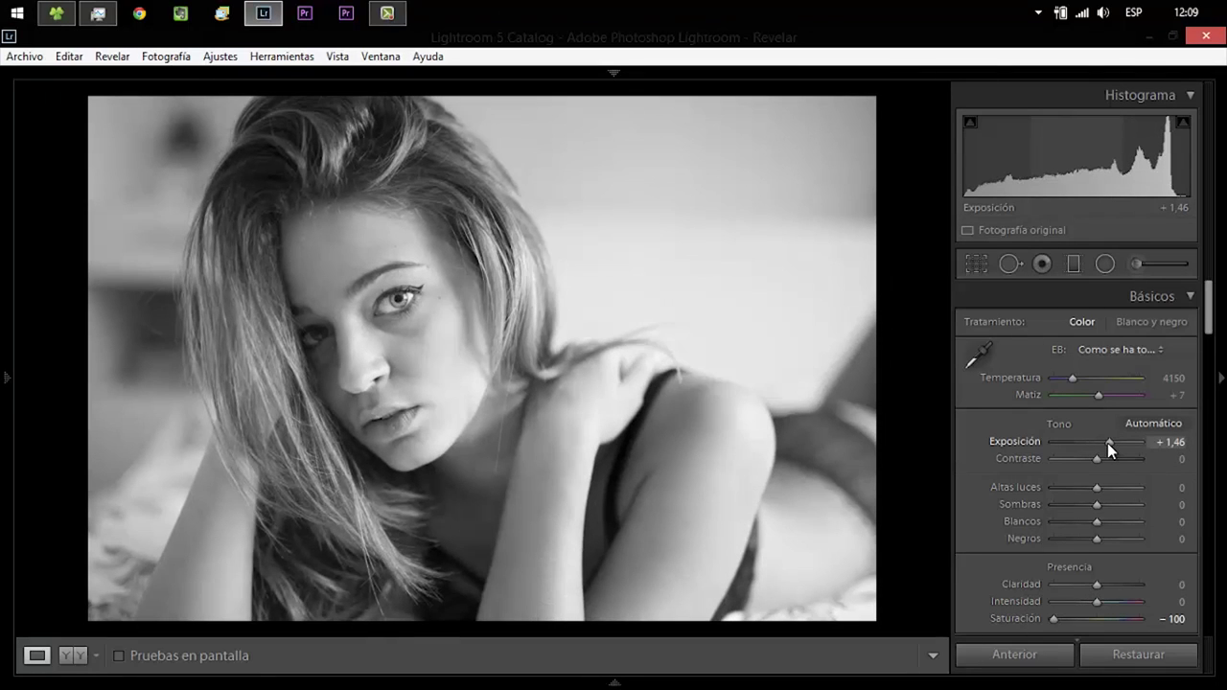
left_click_drag(1097, 538, 1049, 539)
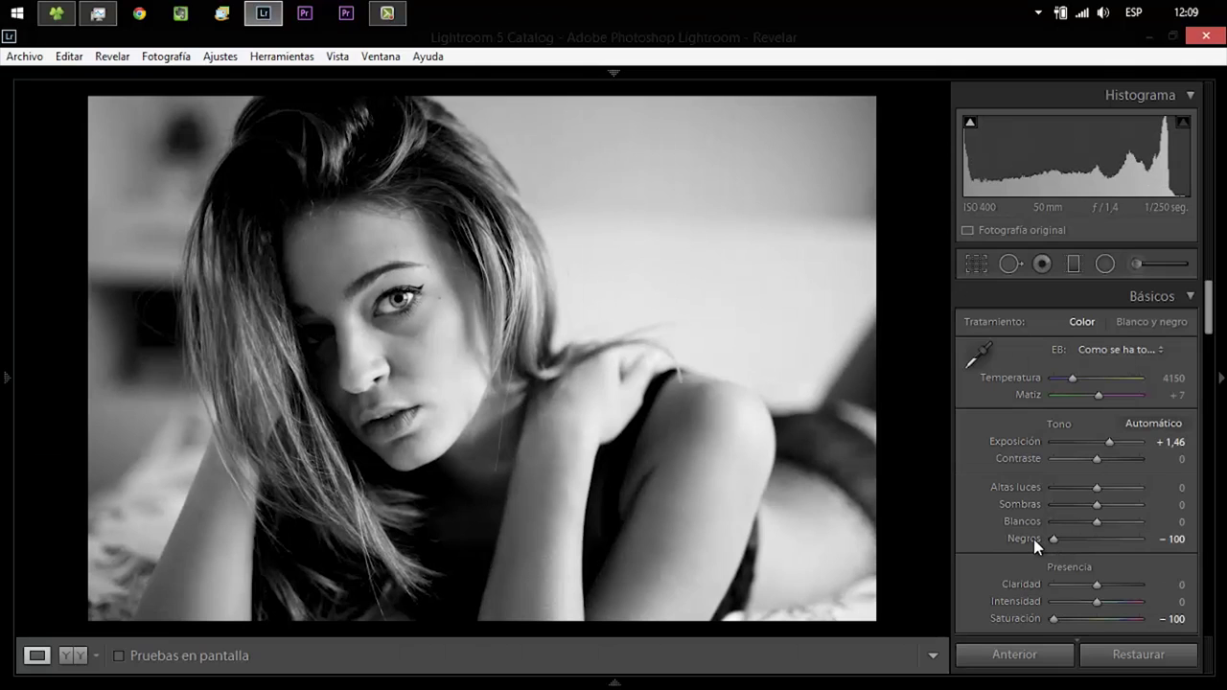
left_click_drag(1097, 458, 1160, 463)
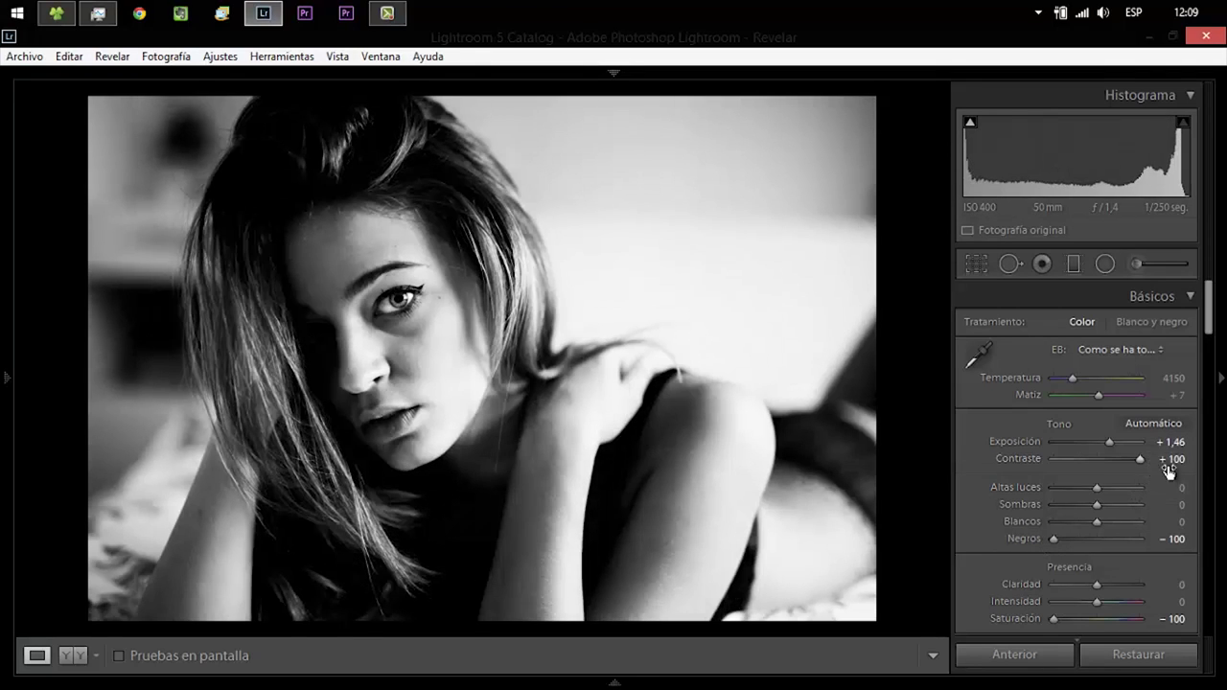
Pull Altas luces down to −48 and settle Exposición at +0,94
left_click(393, 293)
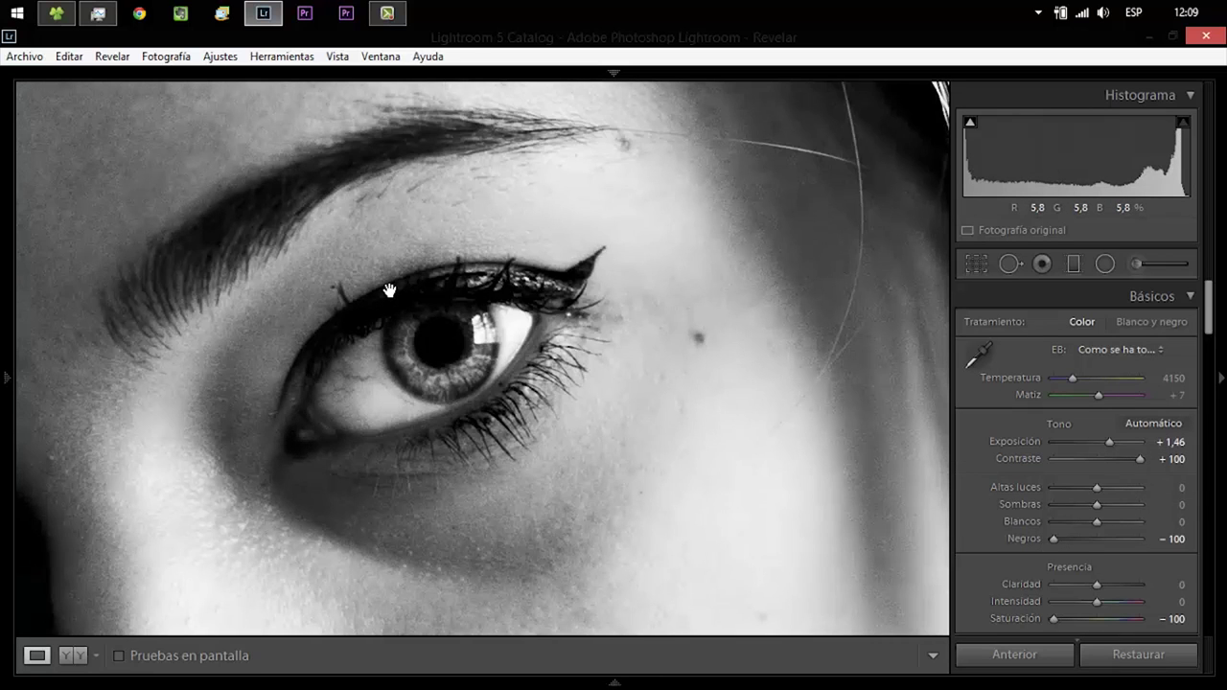
left_click(415, 358)
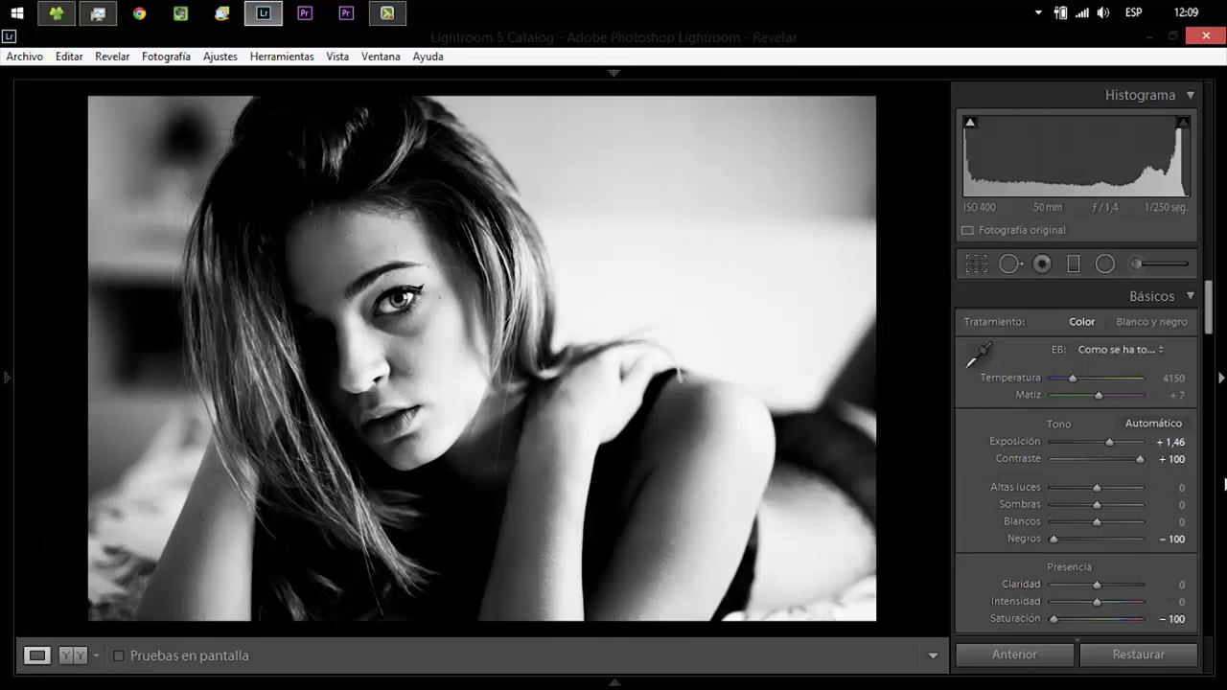
left_click(1076, 488)
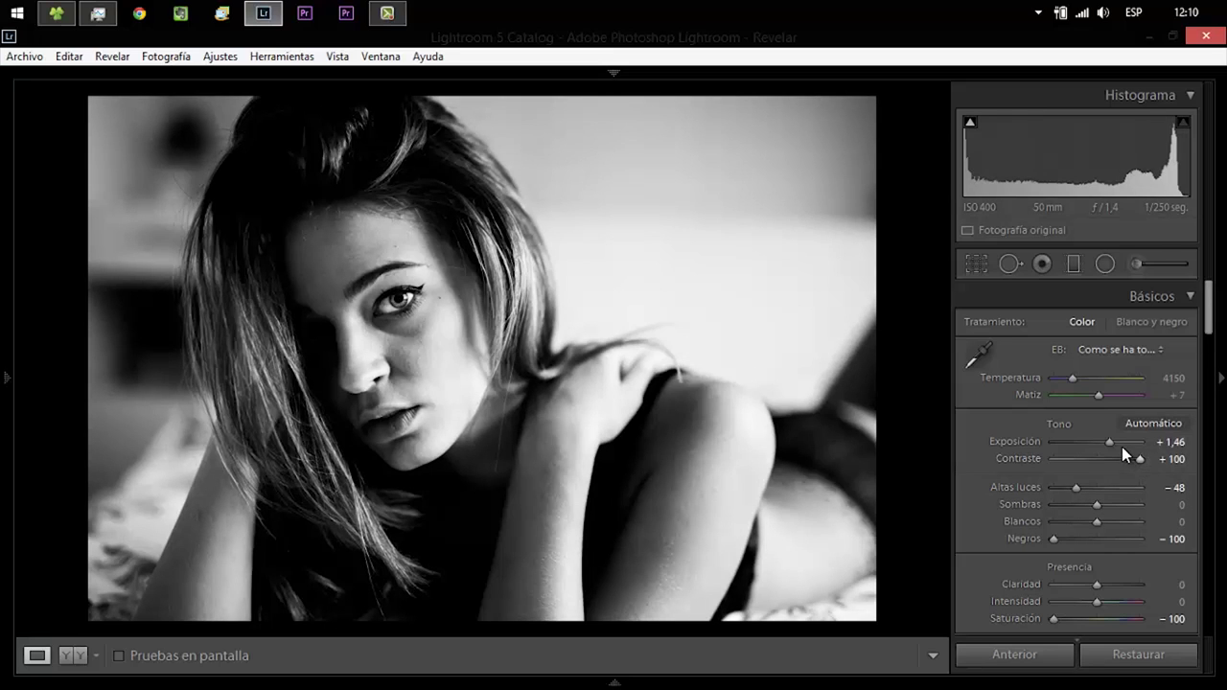
left_click_drag(1107, 443, 1104, 443)
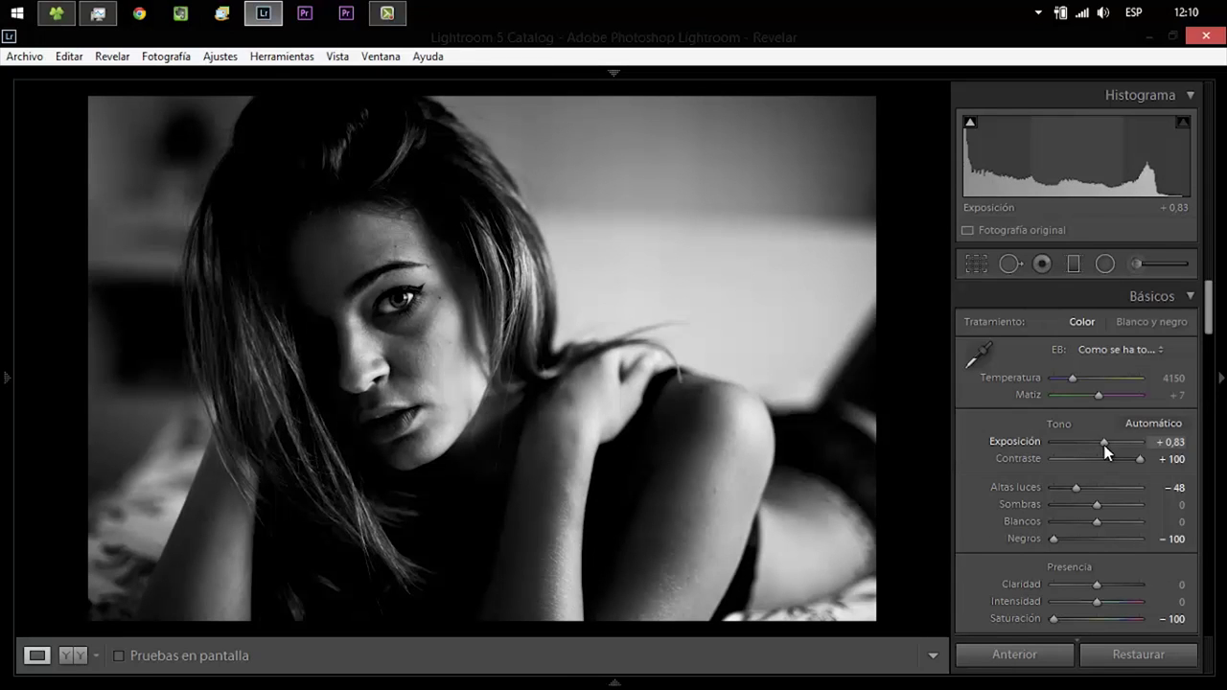
left_click_drag(1104, 445, 1106, 443)
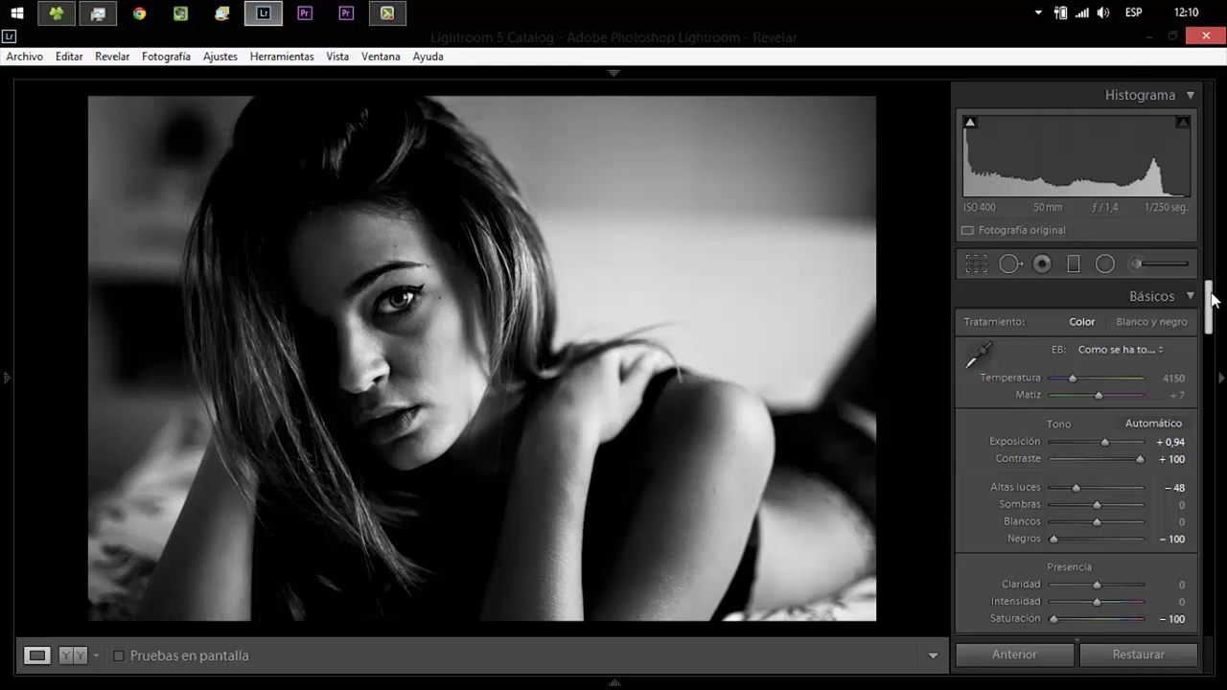
Draw a steeply tilted gradient at Exposición −1,12 darkening the photo's left side
left_click(1073, 263)
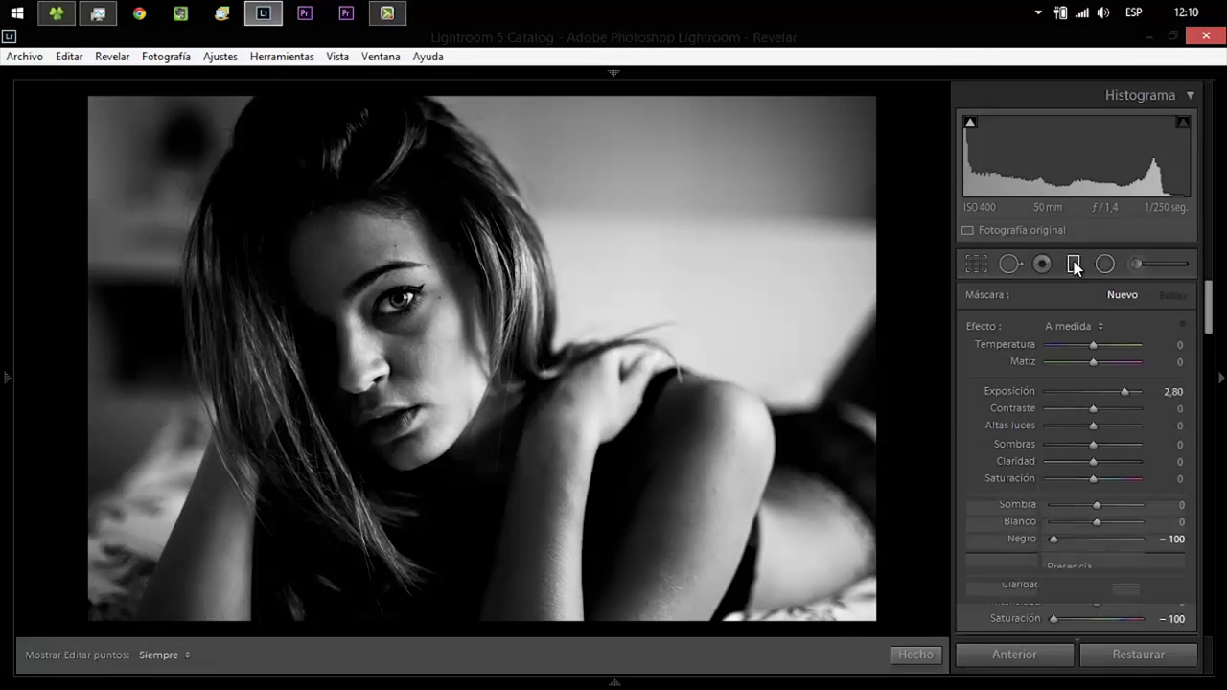
left_click_drag(836, 616, 841, 561)
mouse_move(1087, 396)
left_mouse_down()
mouse_move(1060, 394)
mouse_move(1081, 393)
left_mouse_up()
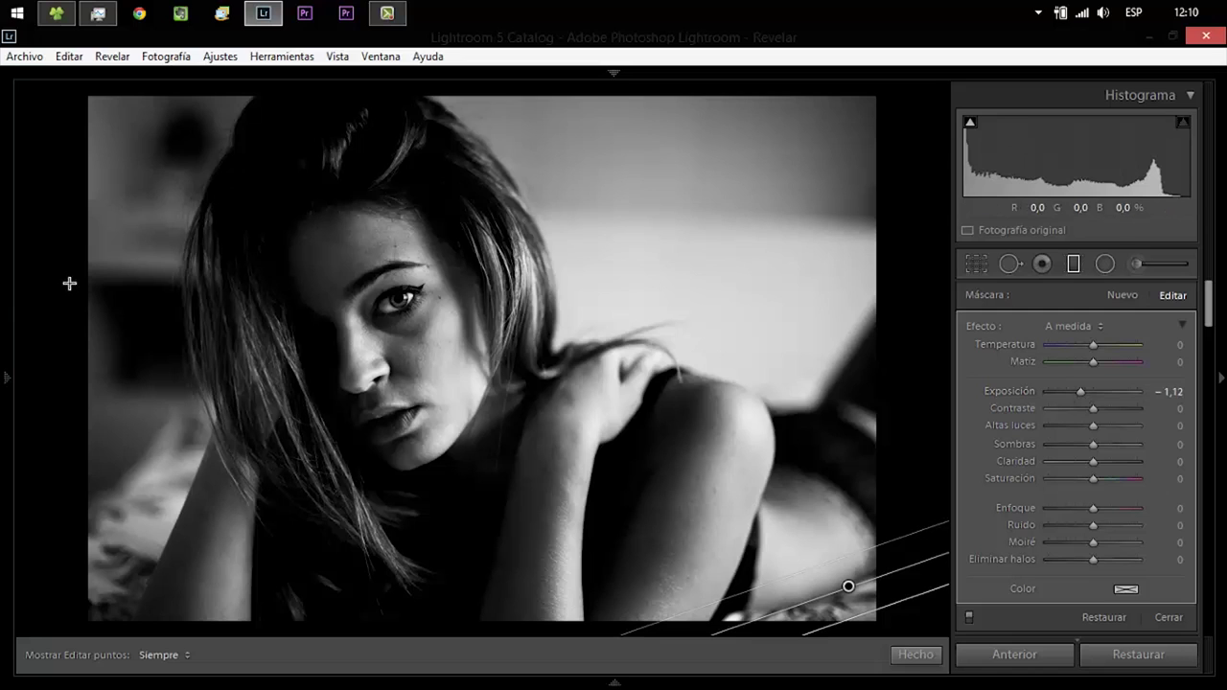
left_click_drag(119, 509, 283, 465)
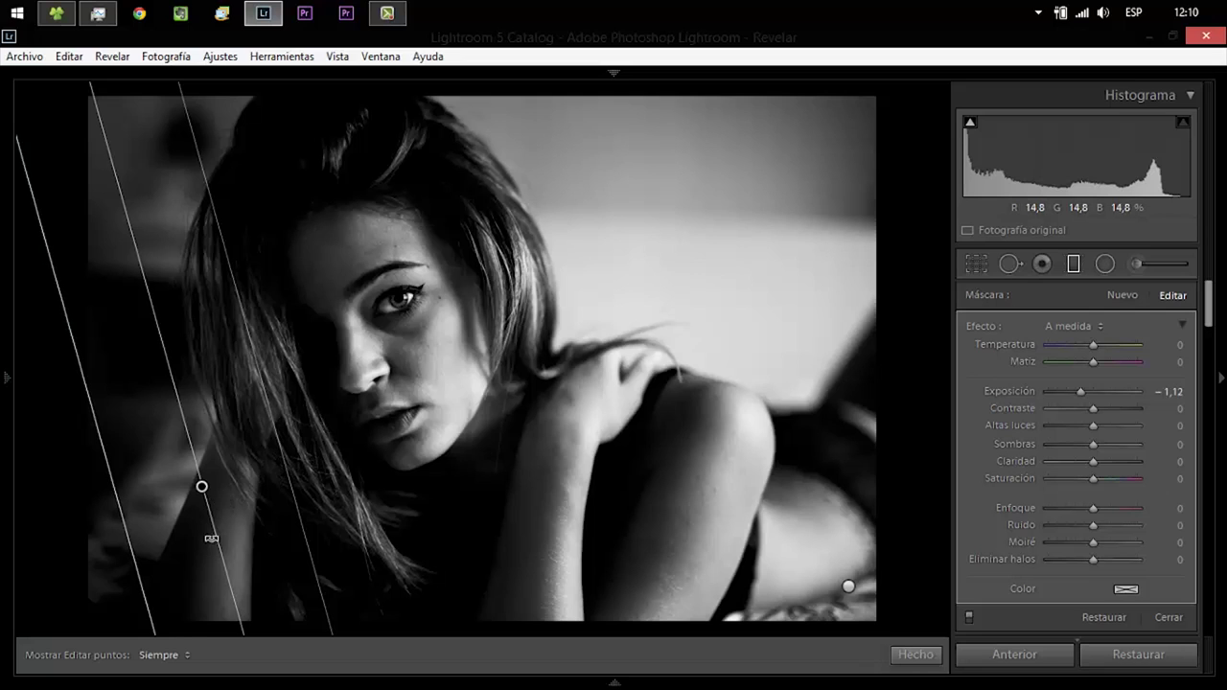
mouse_move(211, 539)
left_mouse_down()
mouse_move(187, 491)
mouse_move(170, 495)
left_mouse_up()
Add a second, wider gradient along the left edge and finish the filter edits
mouse_move(112, 262)
left_mouse_down()
mouse_move(208, 290)
mouse_move(217, 264)
mouse_move(268, 252)
mouse_move(268, 301)
mouse_move(102, 242)
mouse_move(118, 243)
left_mouse_up()
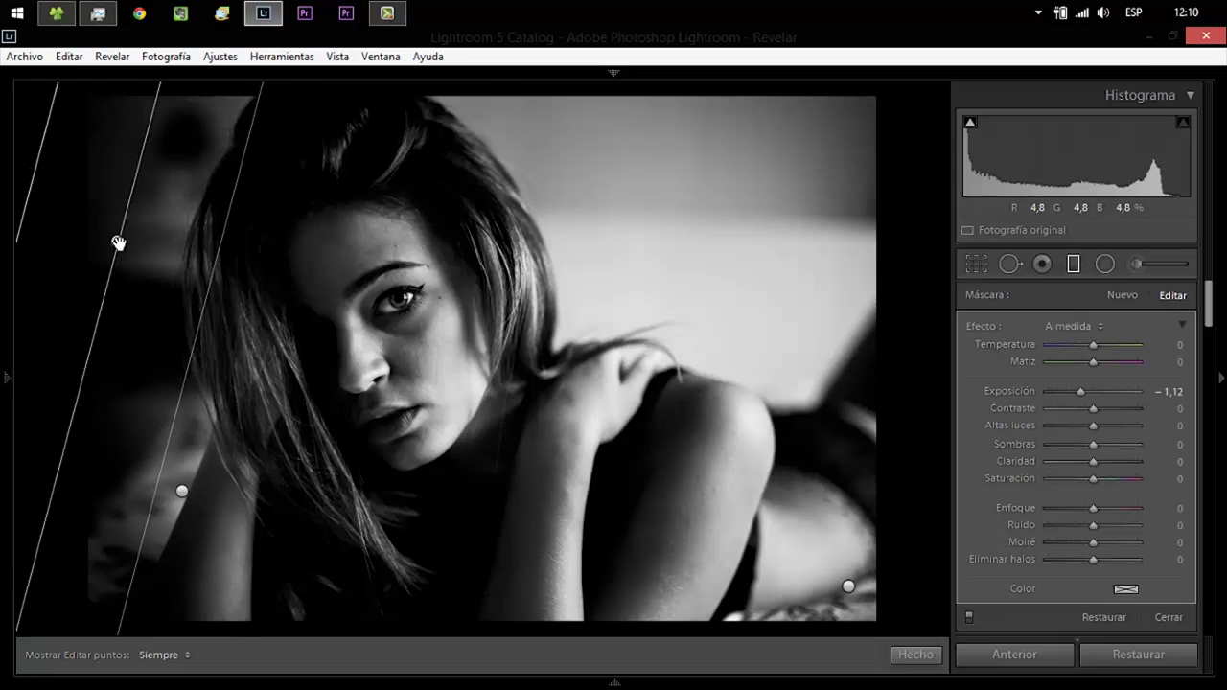
left_click_drag(27, 215, 138, 238)
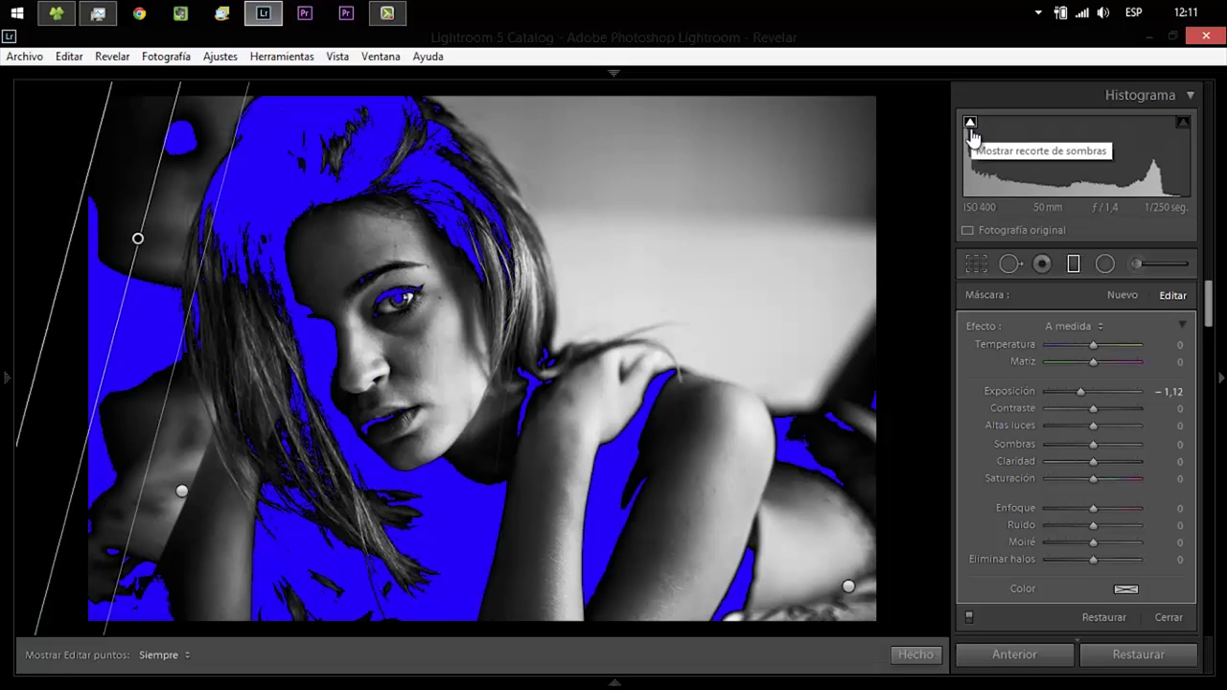
left_click(915, 655)
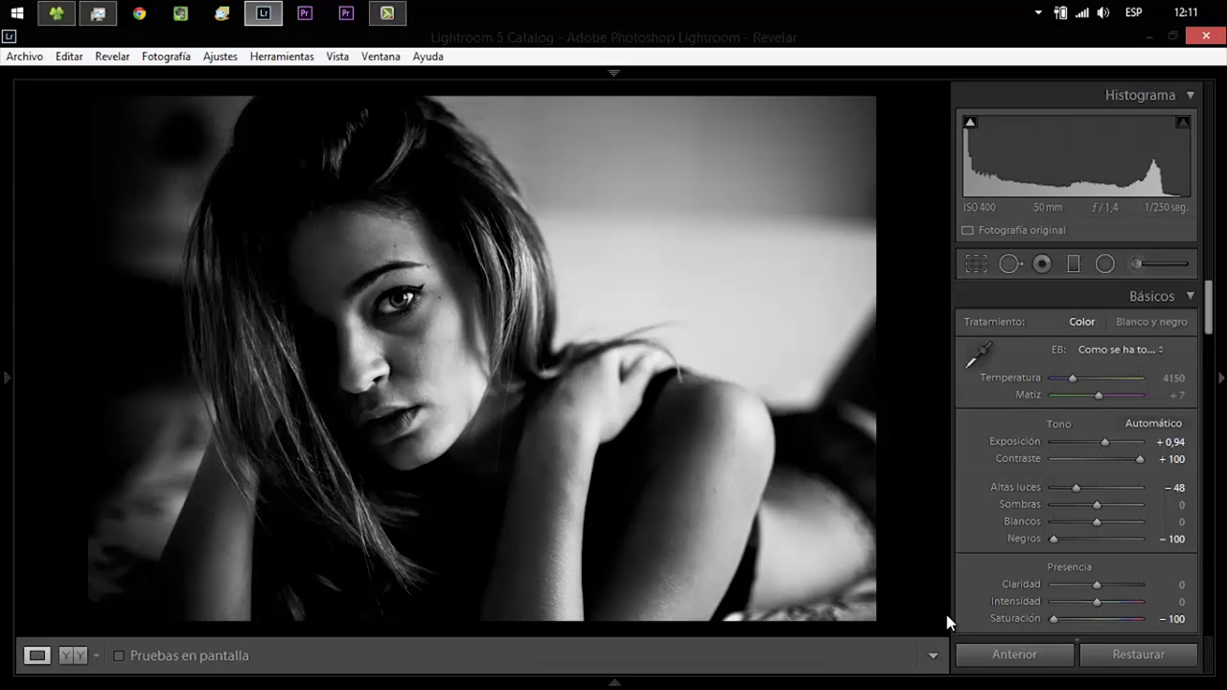
Add a tilted top gradient at Exposición −0,48, then raise Claridad to +44
left_click(1074, 265)
left_click_drag(939, 127, 942, 251)
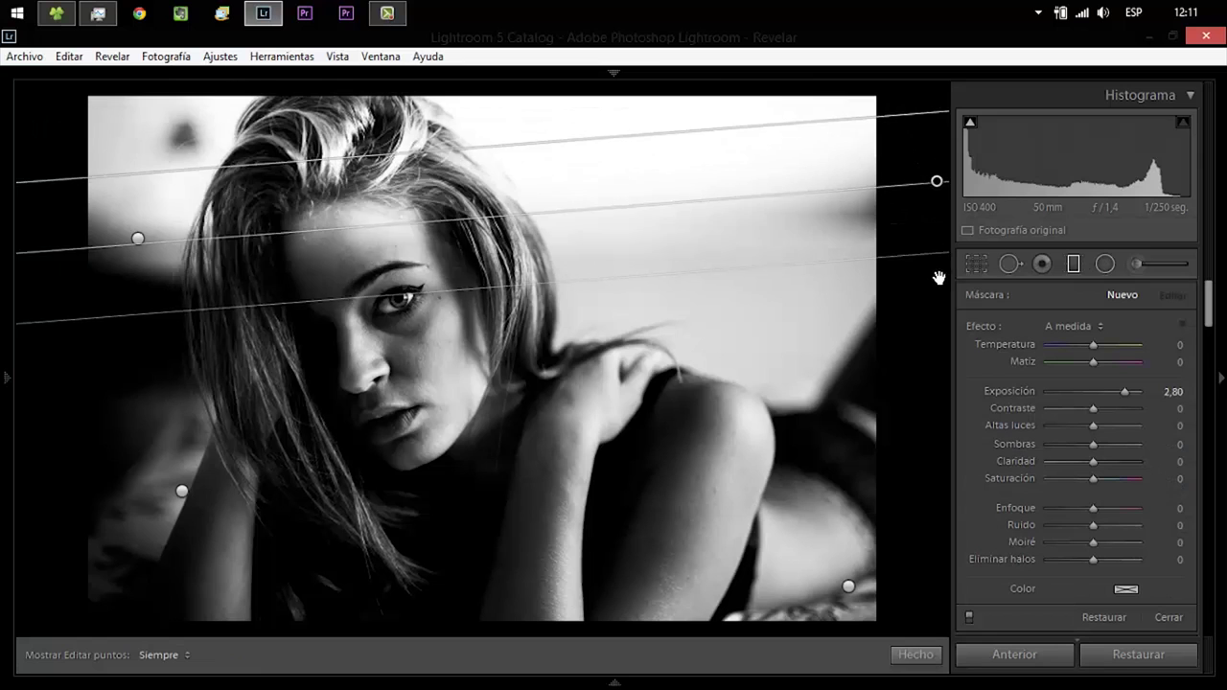
left_click_drag(942, 251, 910, 284)
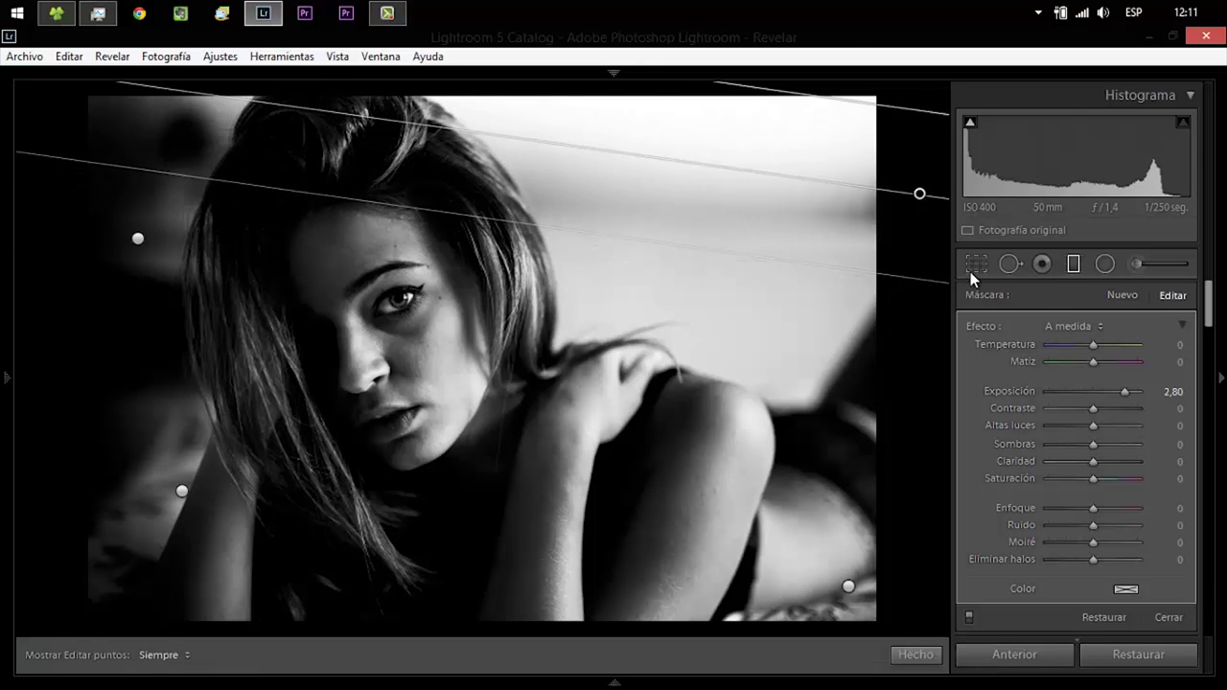
left_click(1089, 393)
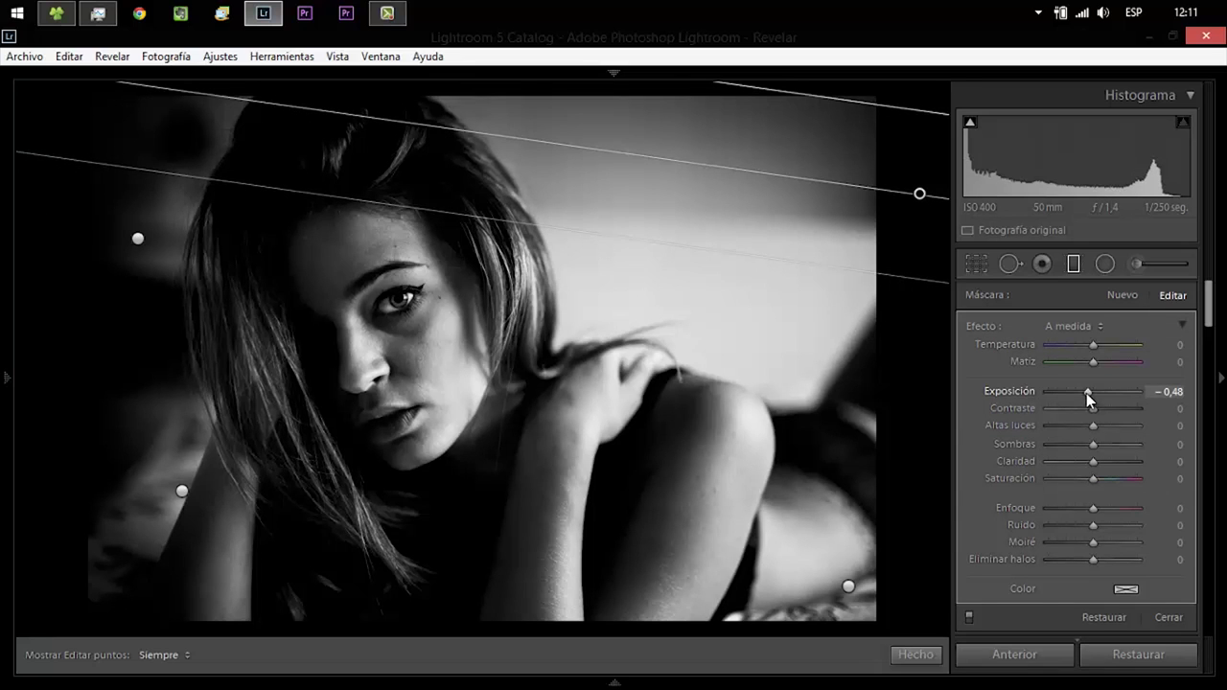
left_click(905, 659)
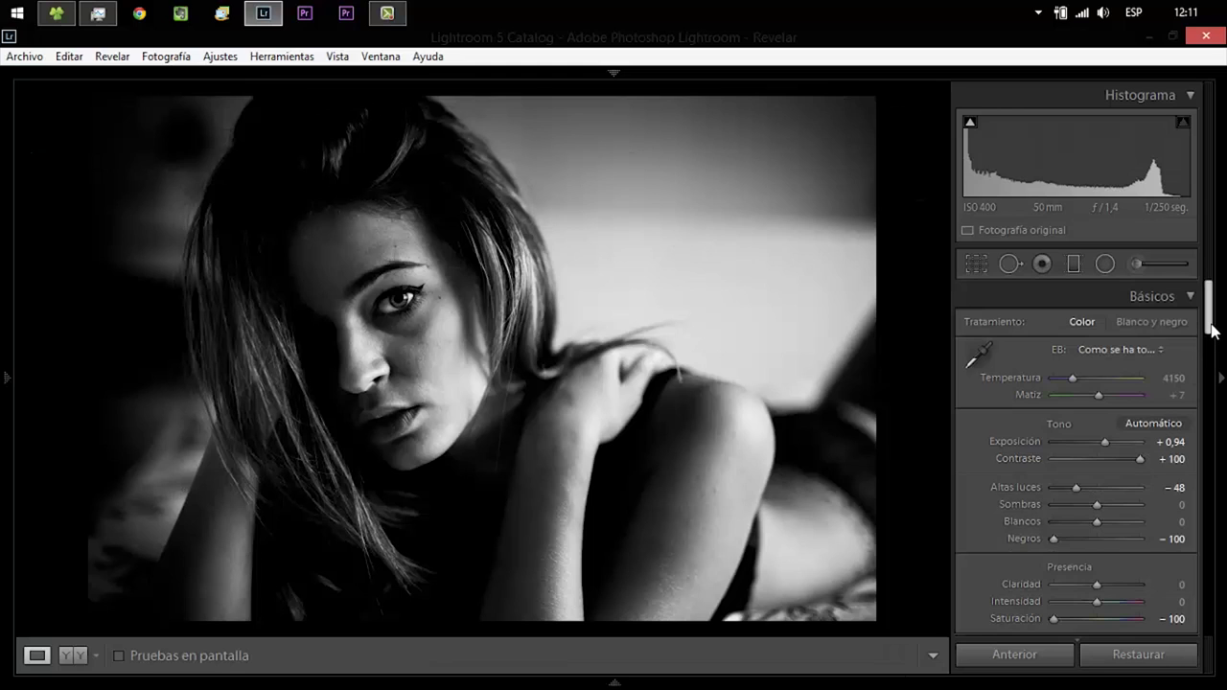
scroll(1213, 330, "down", 1)
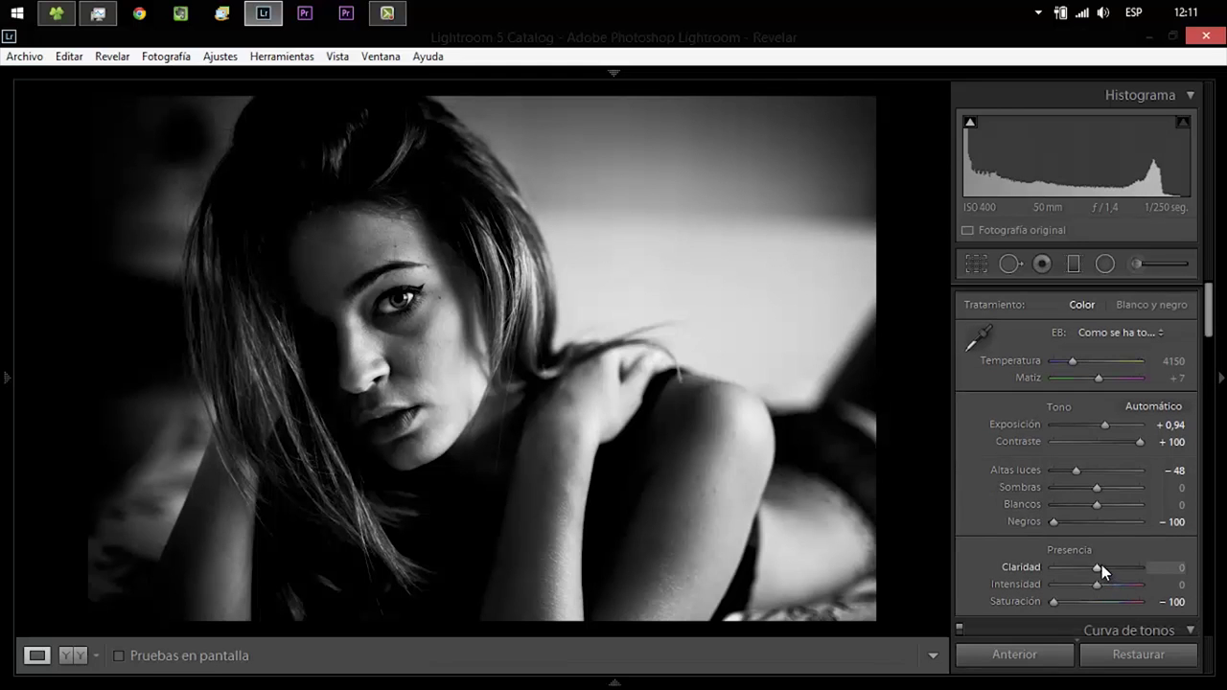
mouse_move(1102, 565)
left_mouse_down()
mouse_move(1119, 565)
mouse_move(1102, 569)
left_mouse_up()
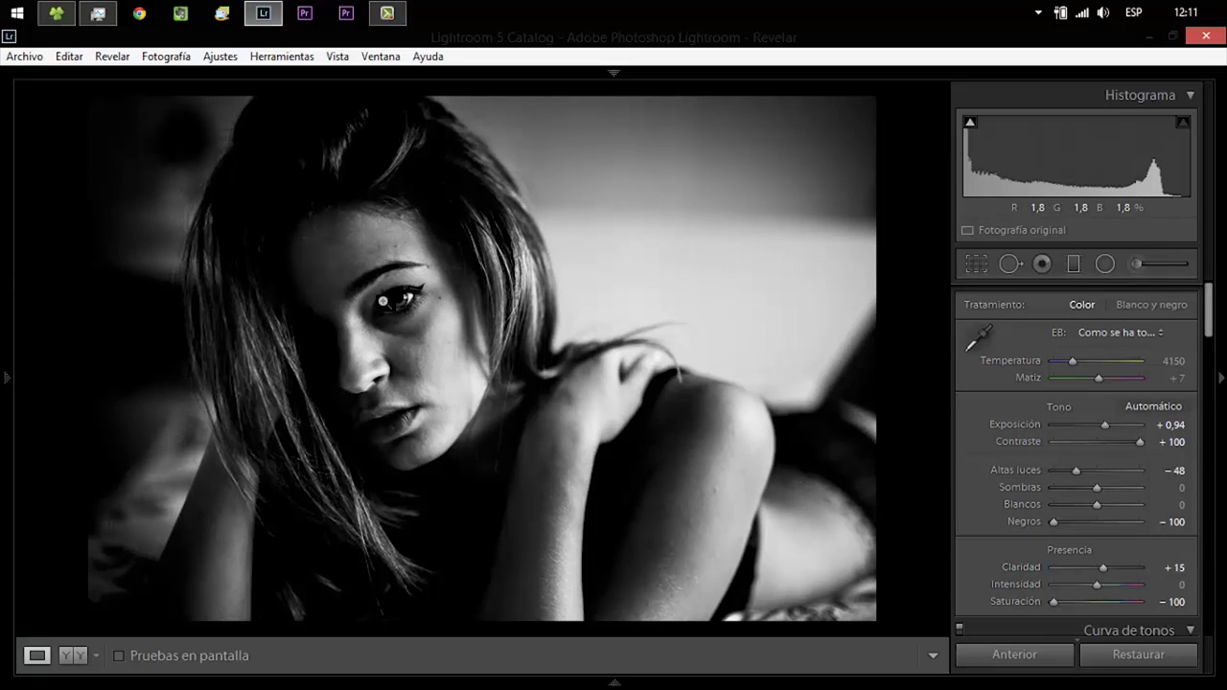
Ease Claridad back to +15 and set sharpening Cantidad 58, Radio 1,3 and Detalle 59
left_click_drag(1209, 309, 1209, 417)
scroll(1101, 533, "down", 2)
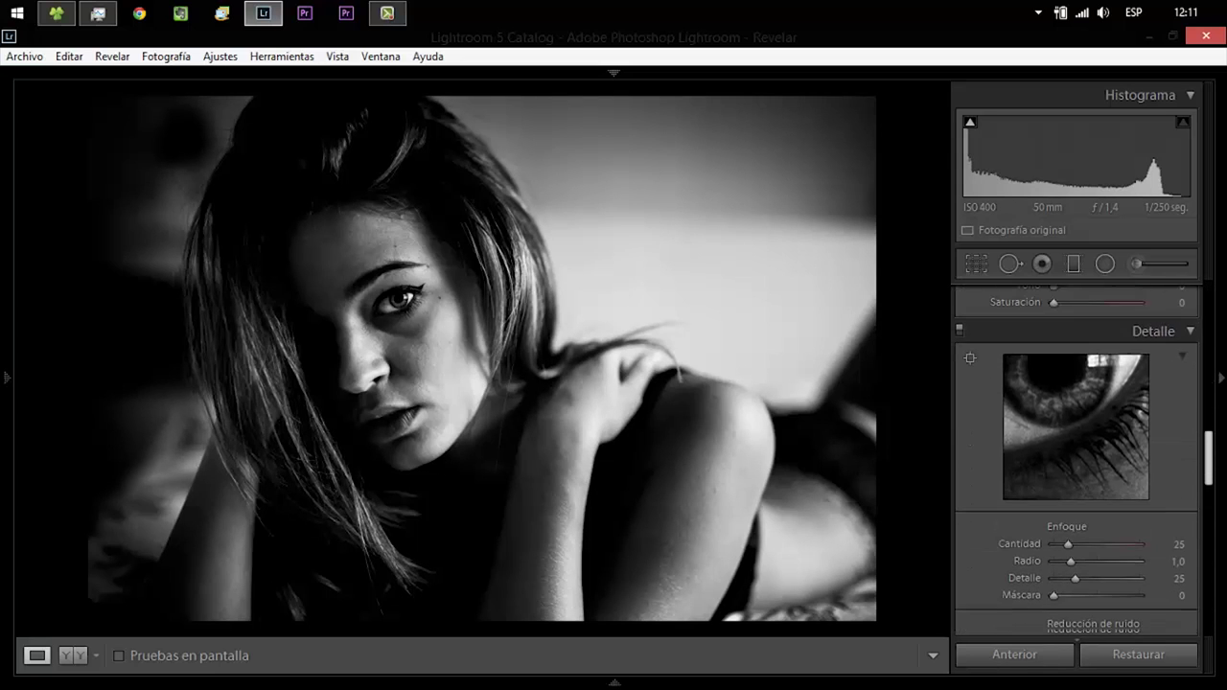
scroll(1101, 533, "down", 1)
left_click_drag(1102, 533, 1081, 549)
left_click(1105, 567)
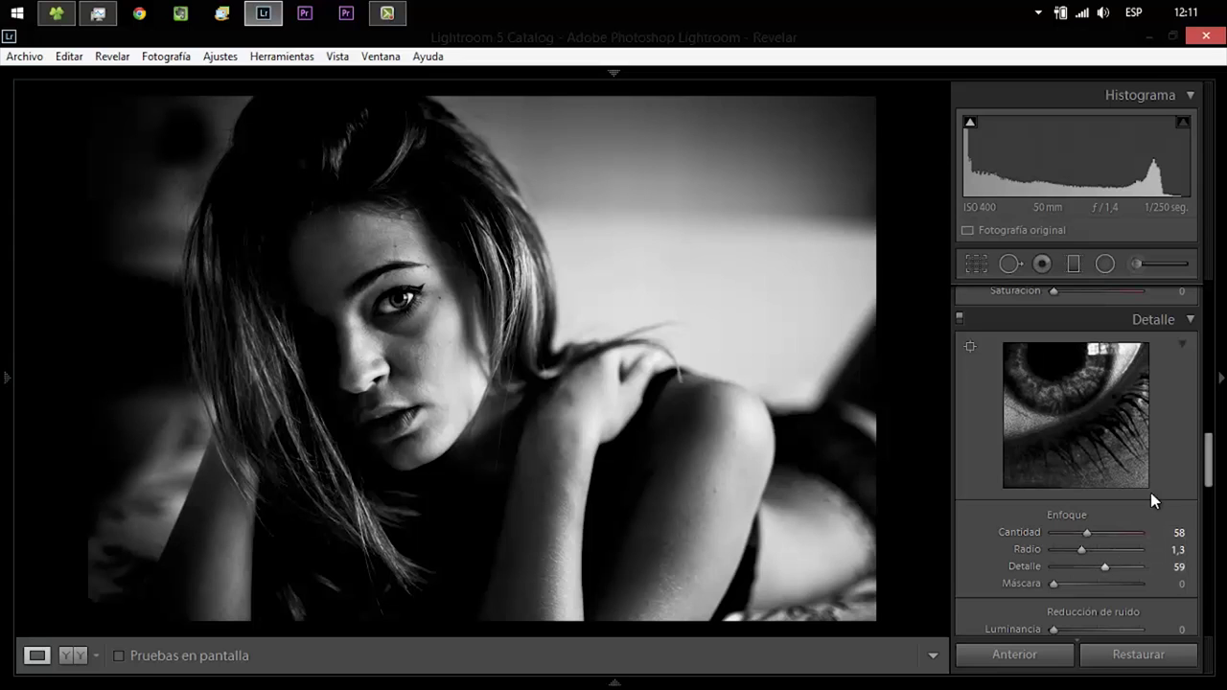
left_click_drag(1212, 462, 1211, 517)
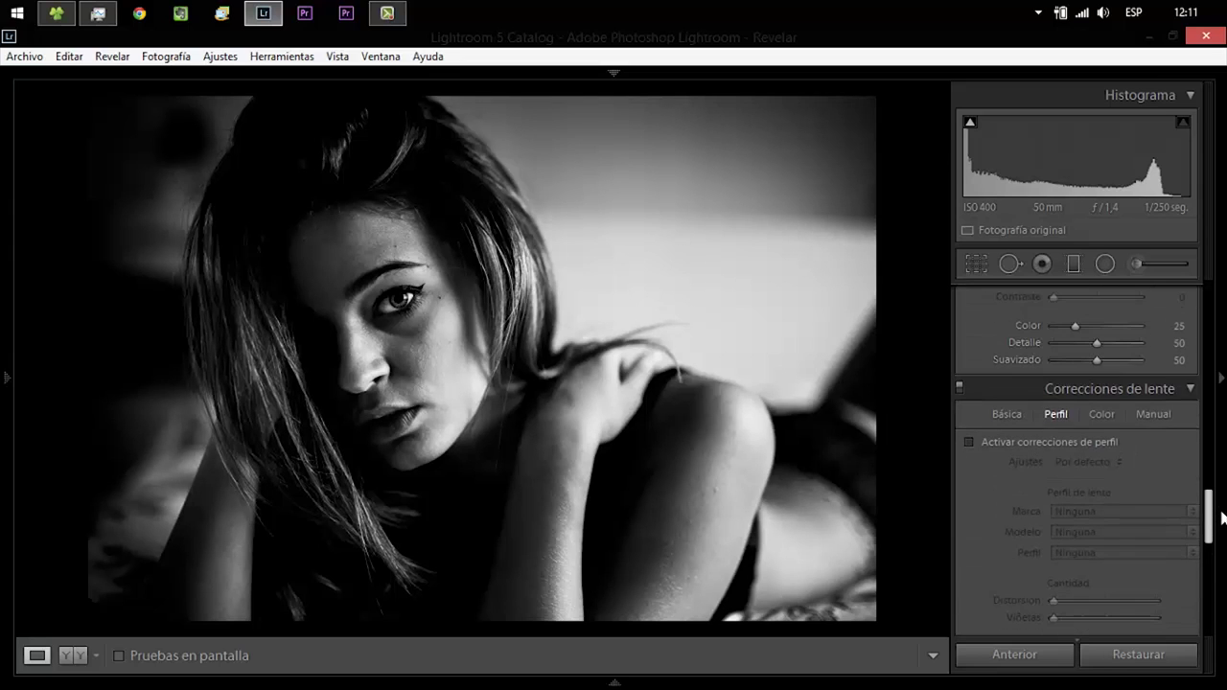
left_click(1104, 441)
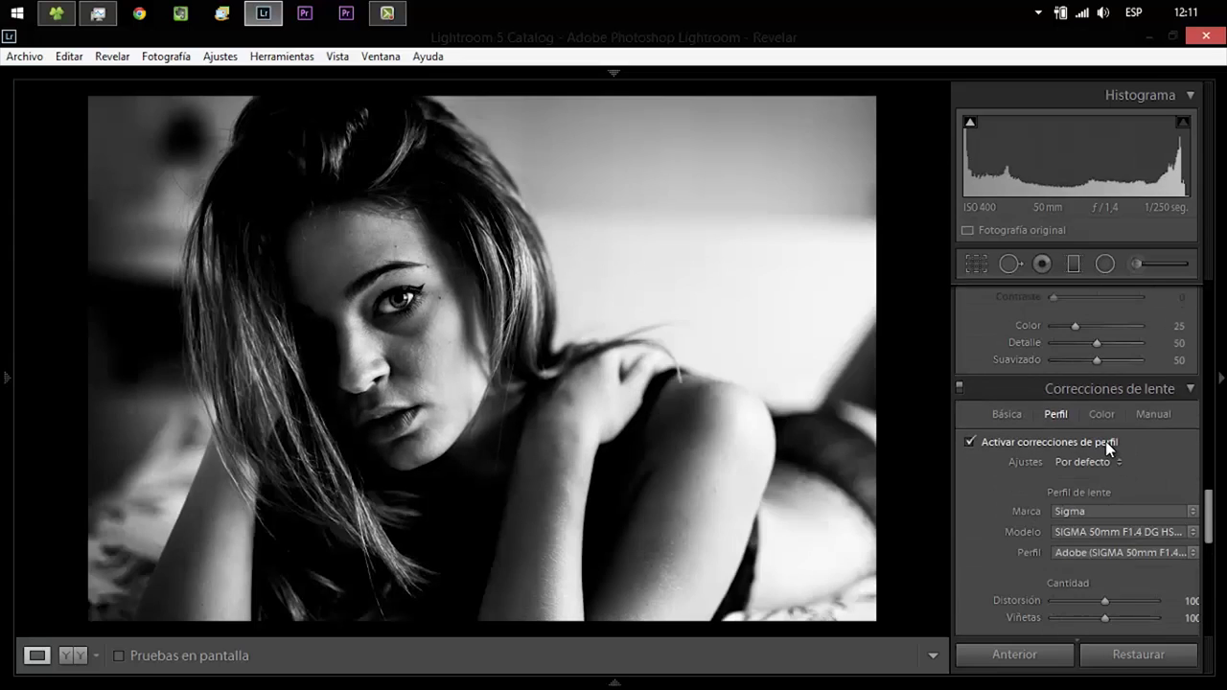
left_click(1105, 441)
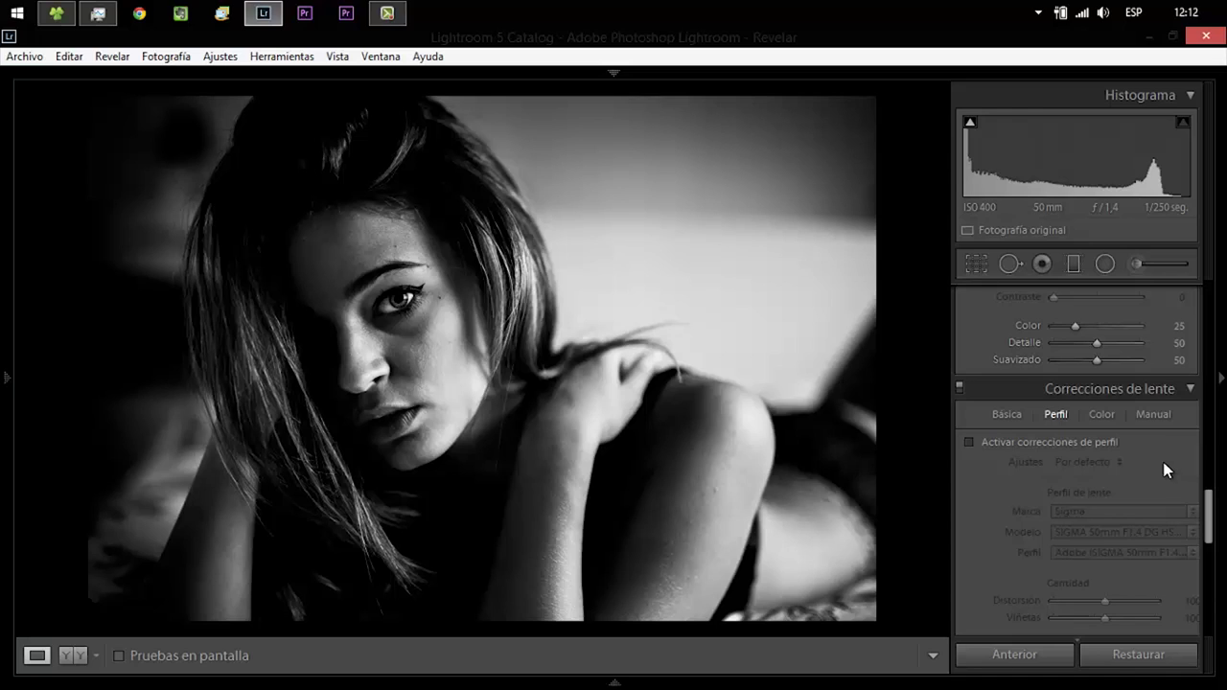
left_click(1078, 441)
left_click(1099, 441)
left_click(1100, 441)
left_click(1100, 442)
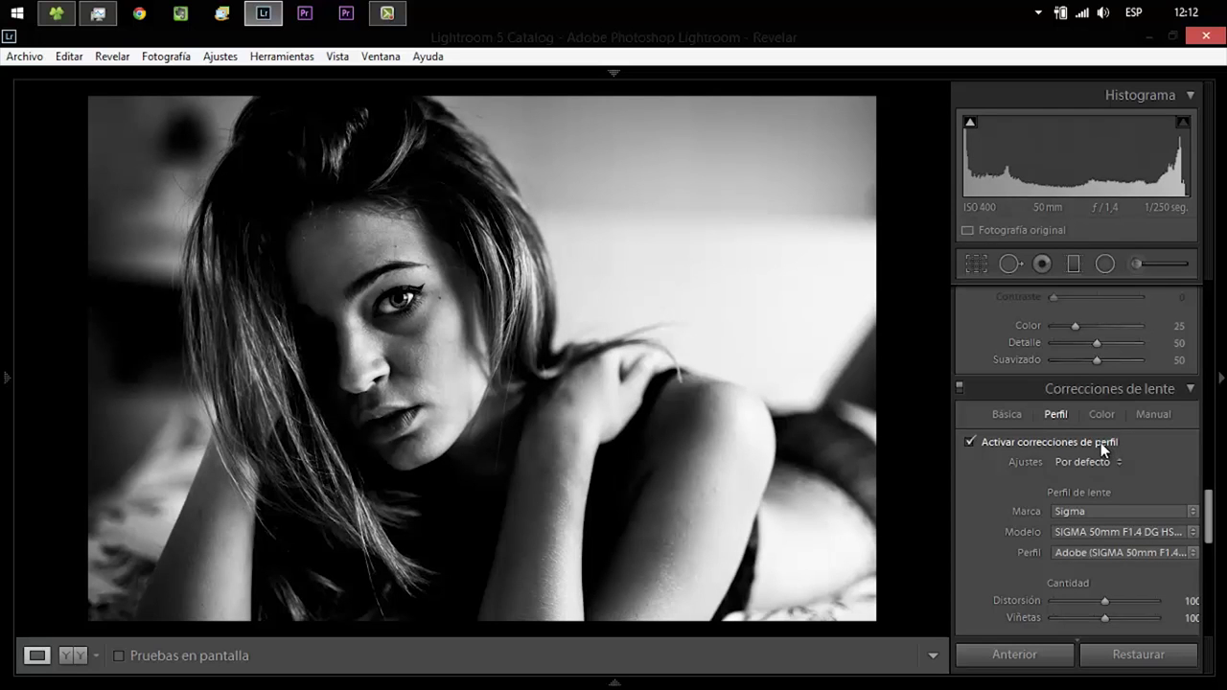
left_click(1100, 442)
left_click(1101, 441)
left_click(1078, 600)
left_click(1021, 440)
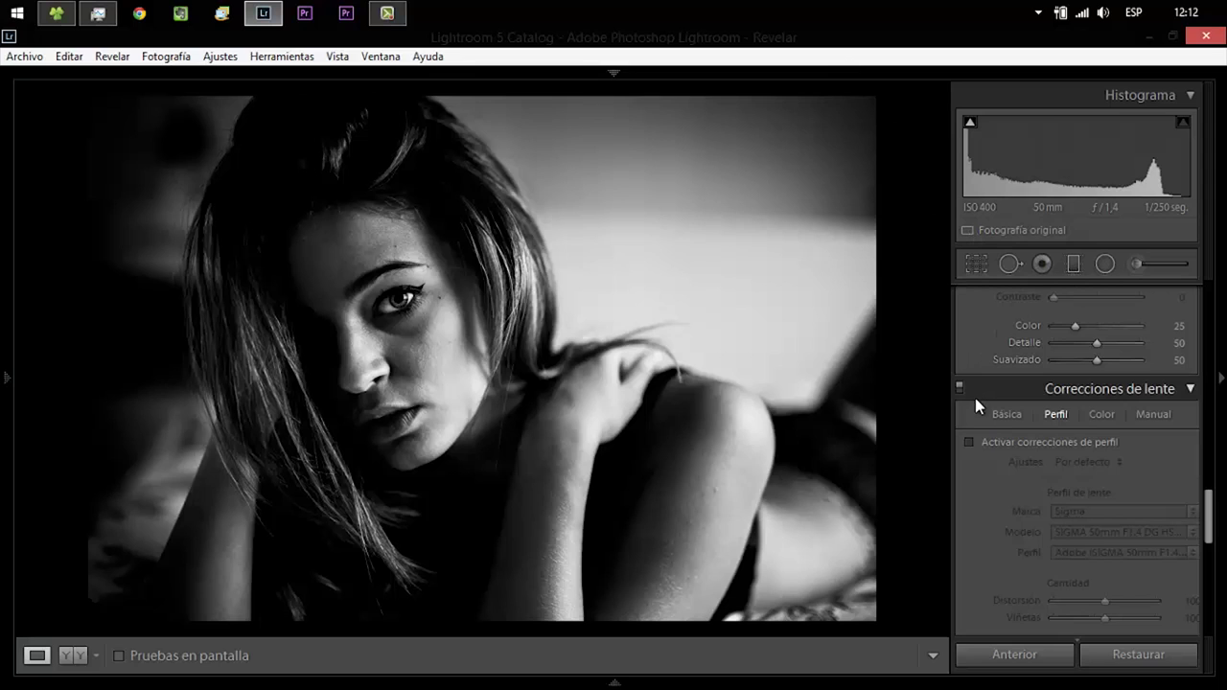
left_click(969, 441)
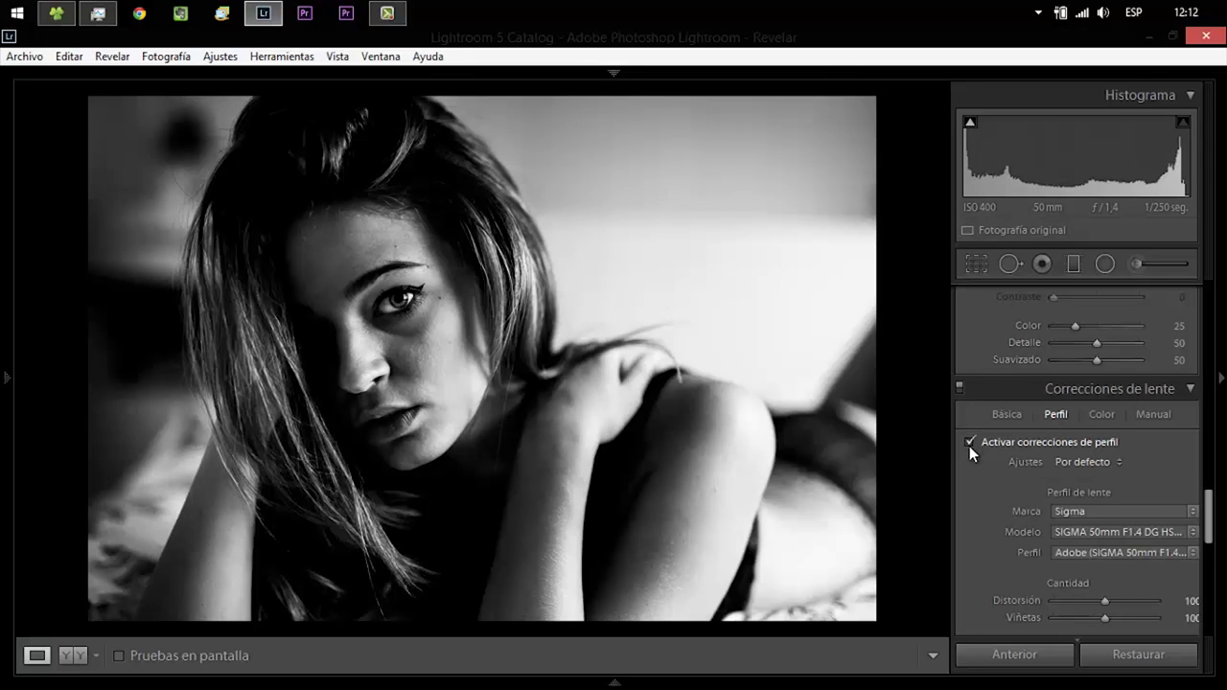
left_click(969, 443)
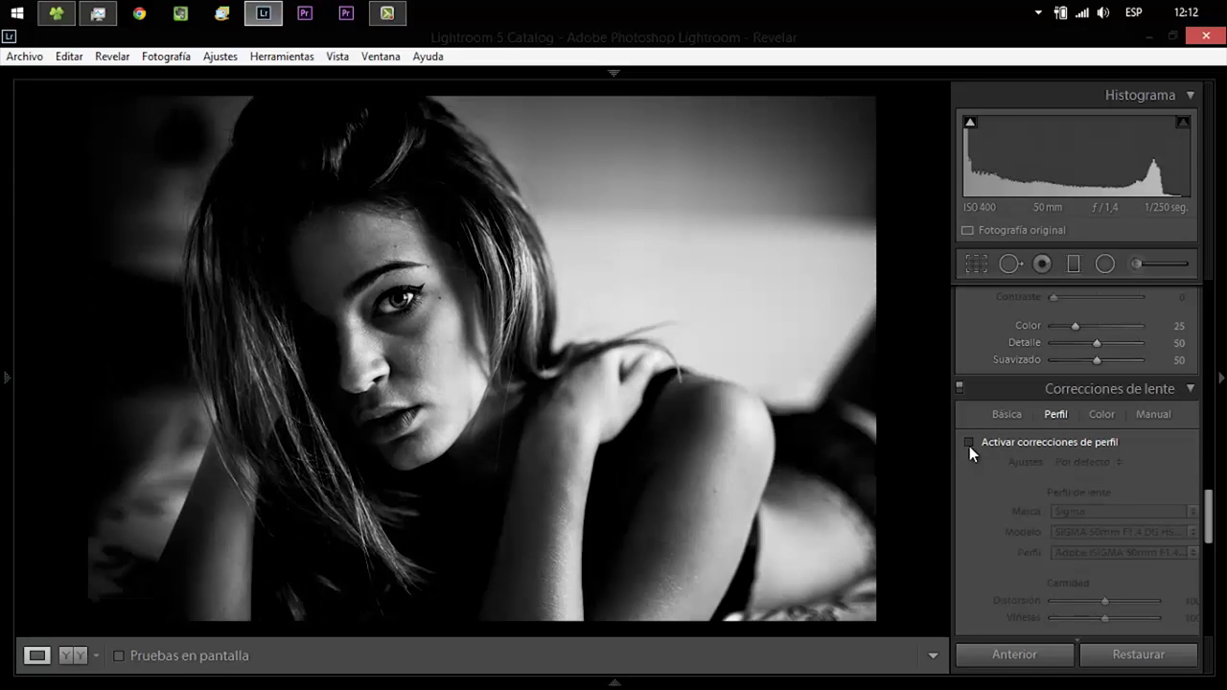
Add film grain and try various amount, size and roughness values while viewing the eye up close
left_click_drag(1208, 527, 1206, 585)
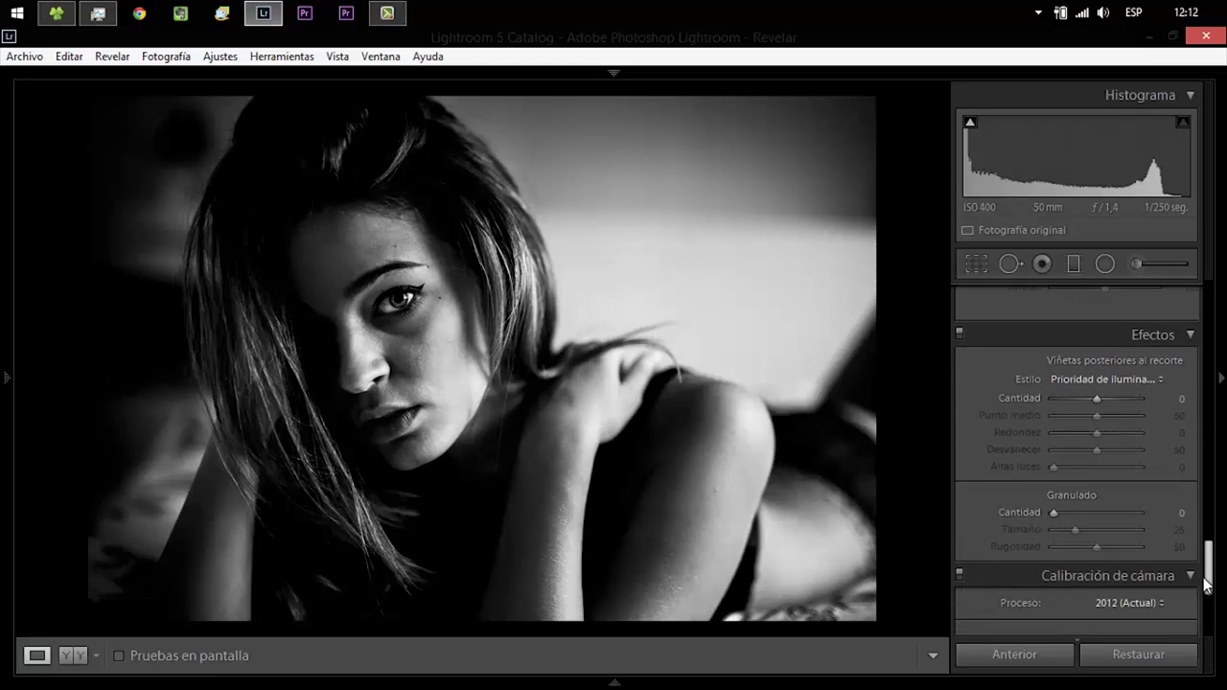
left_click_drag(1052, 448, 1099, 452)
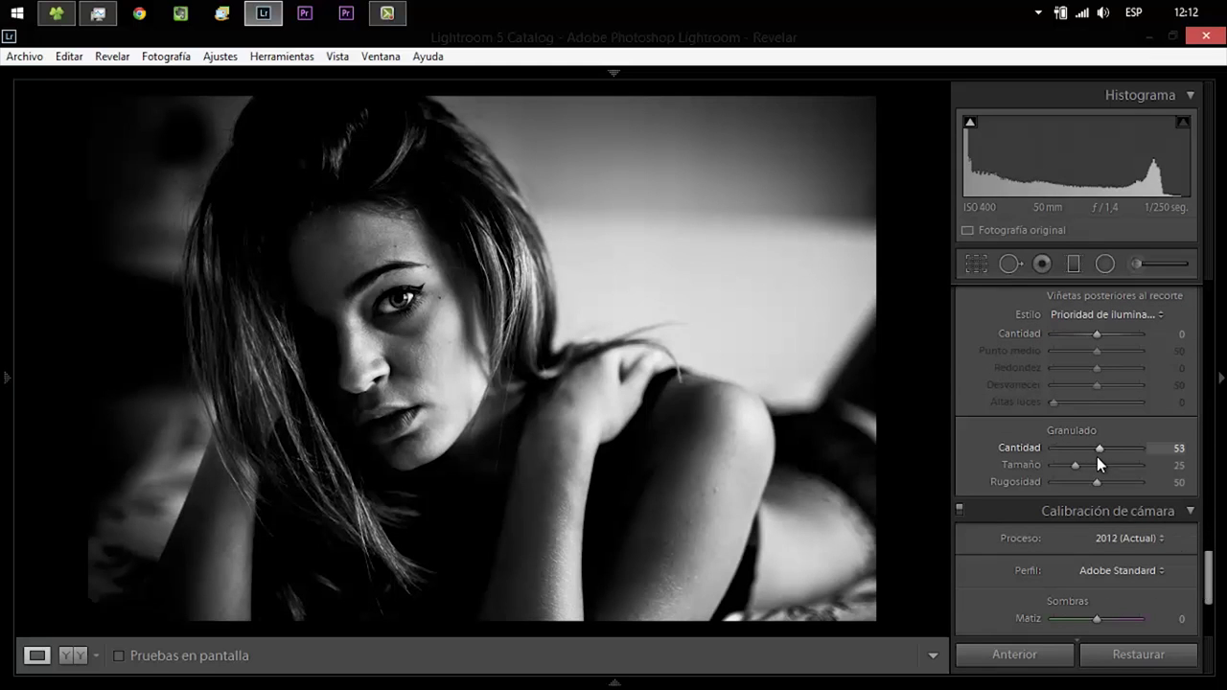
left_click_drag(1081, 464, 1087, 466)
left_click(1115, 481)
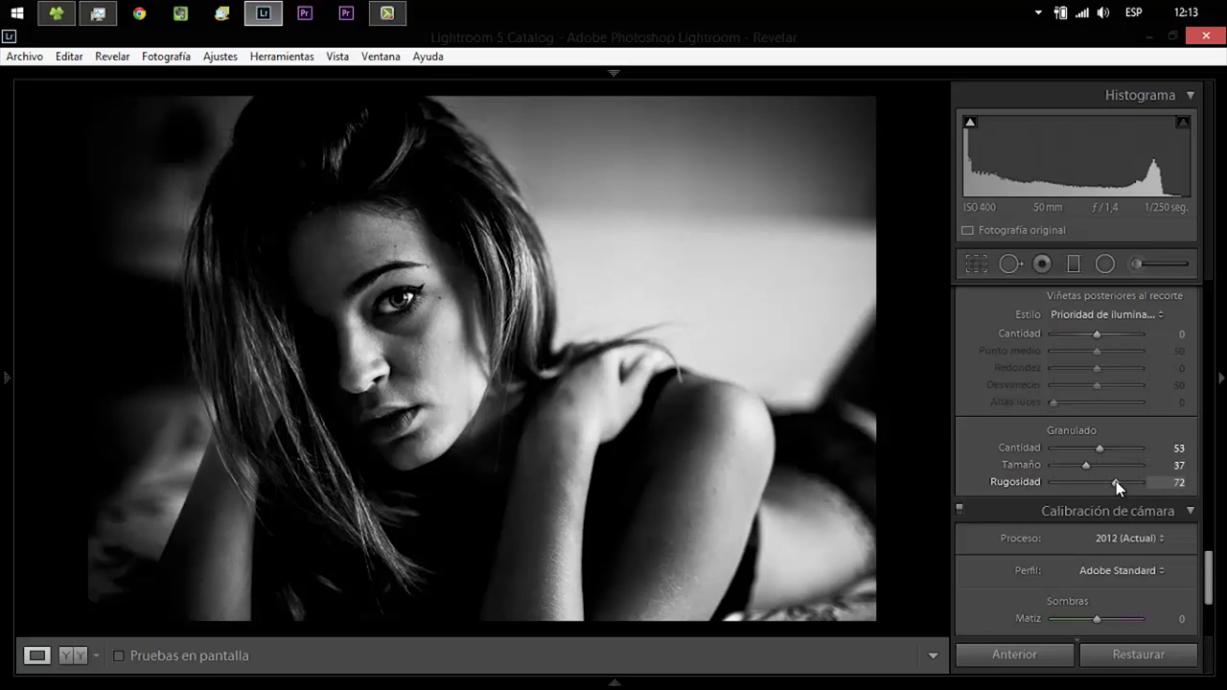
left_click(422, 293)
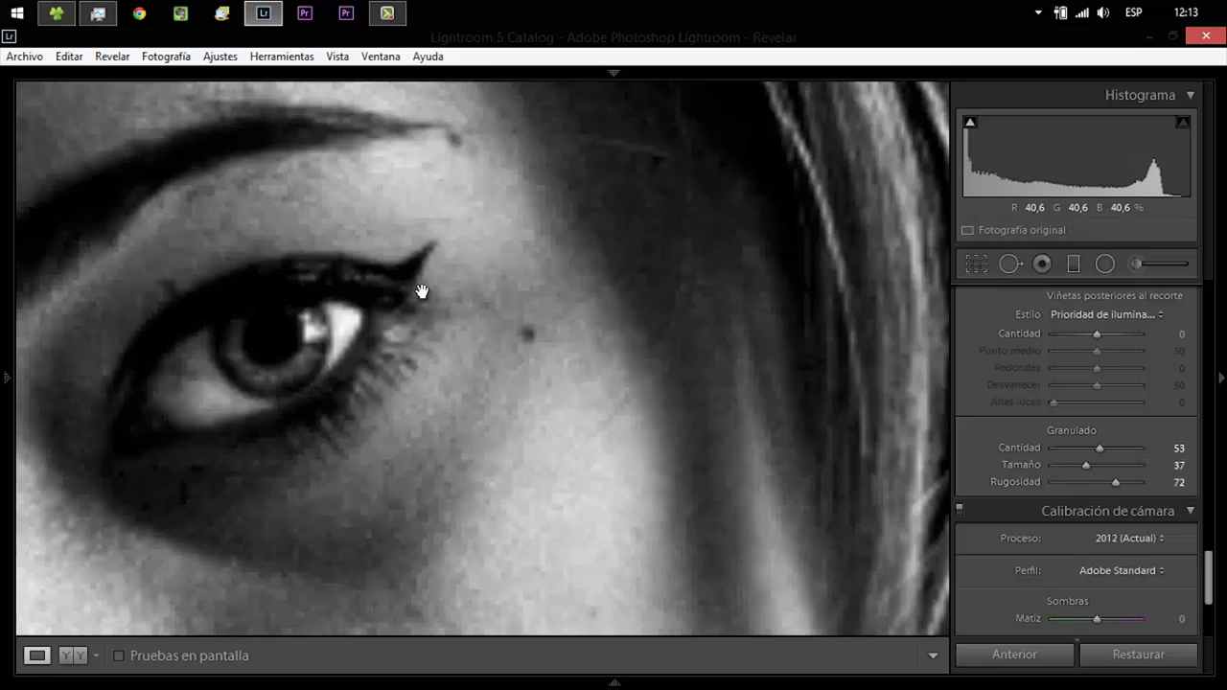
left_click(1113, 446)
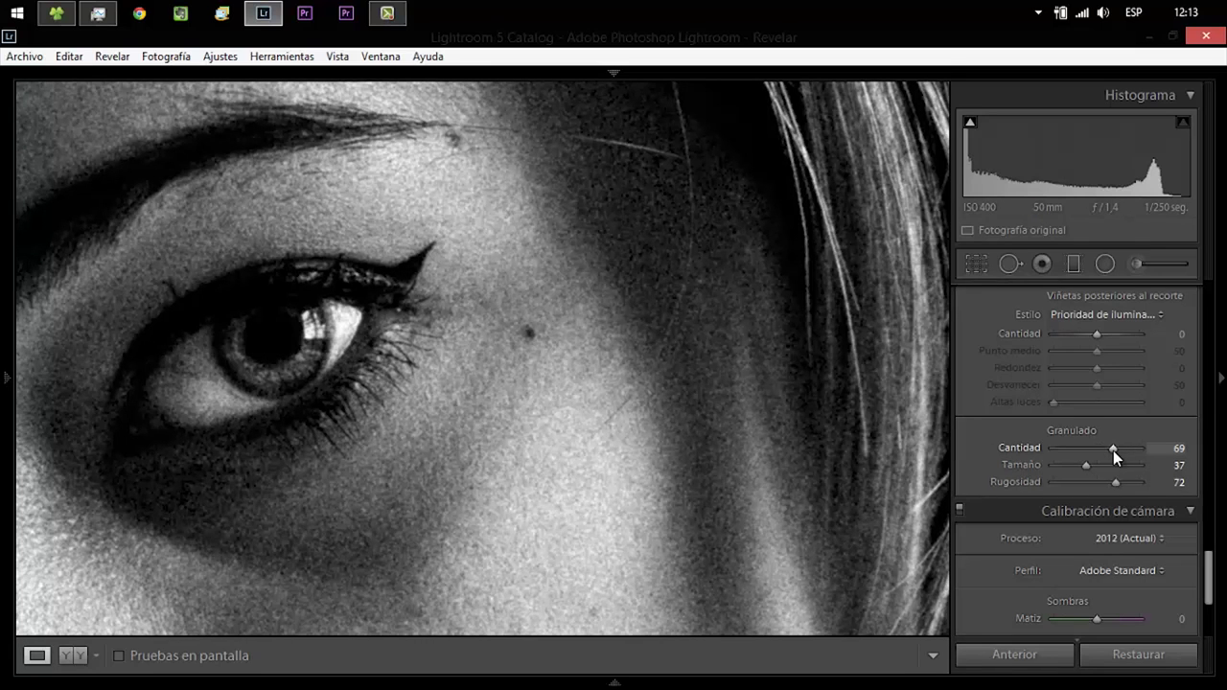
left_click(1104, 466)
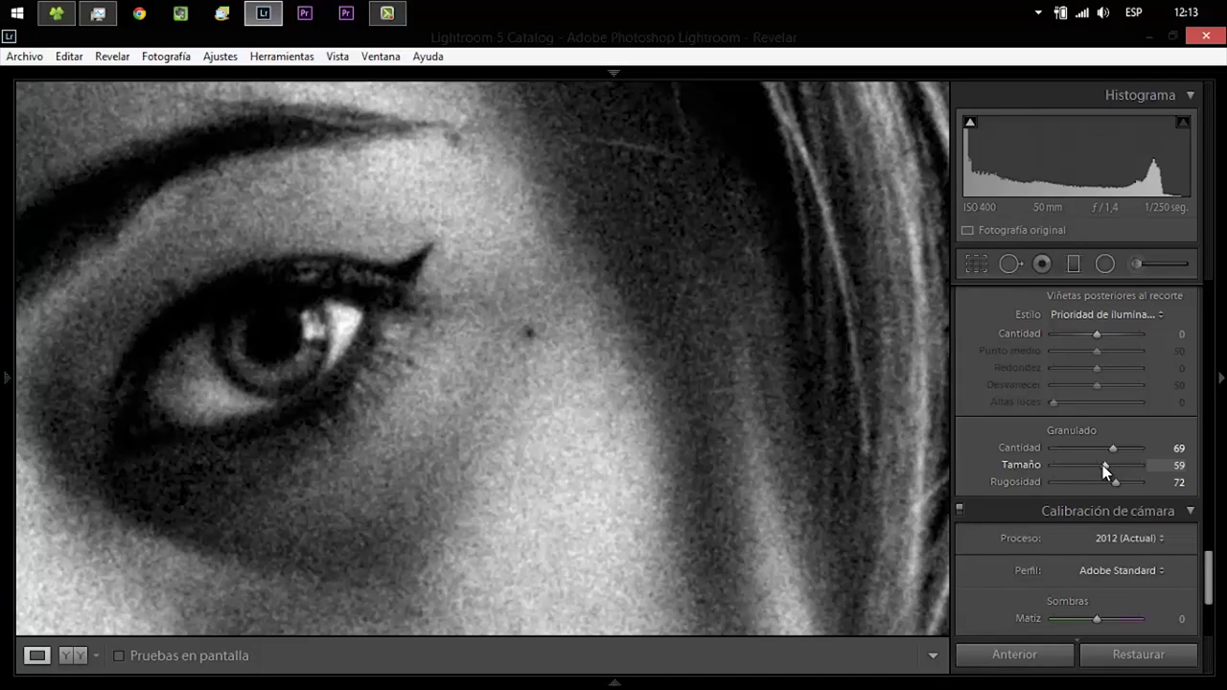
left_click_drag(1093, 465, 1088, 465)
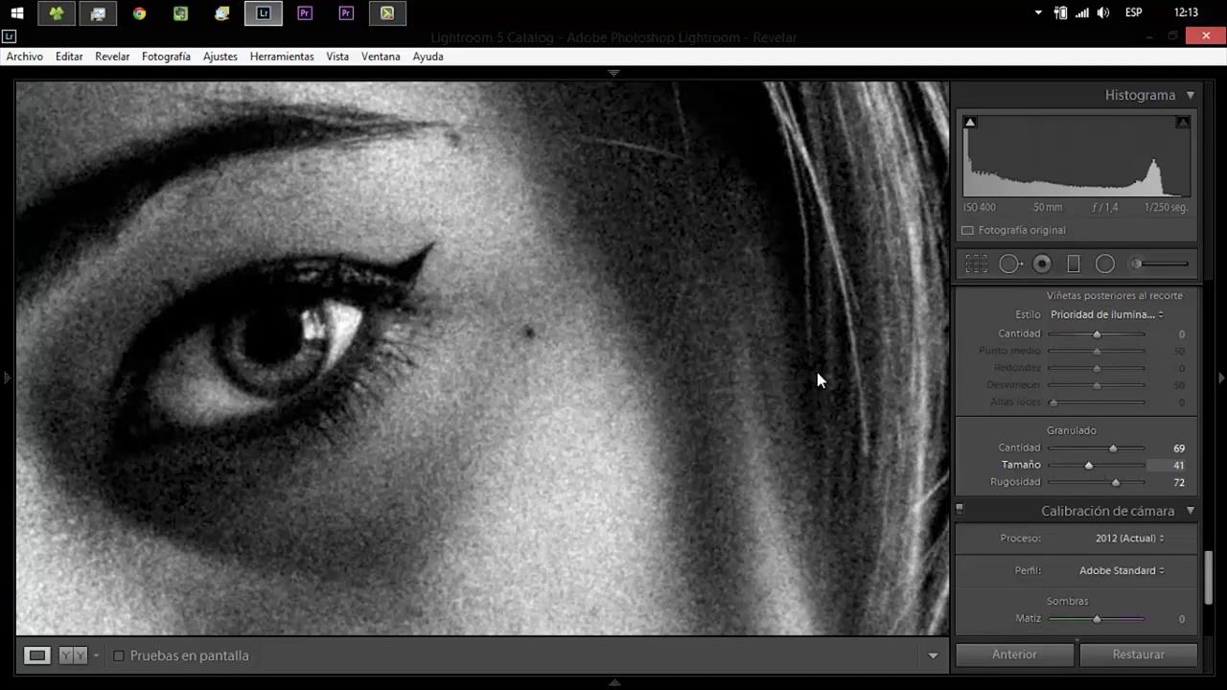
left_click(700, 345)
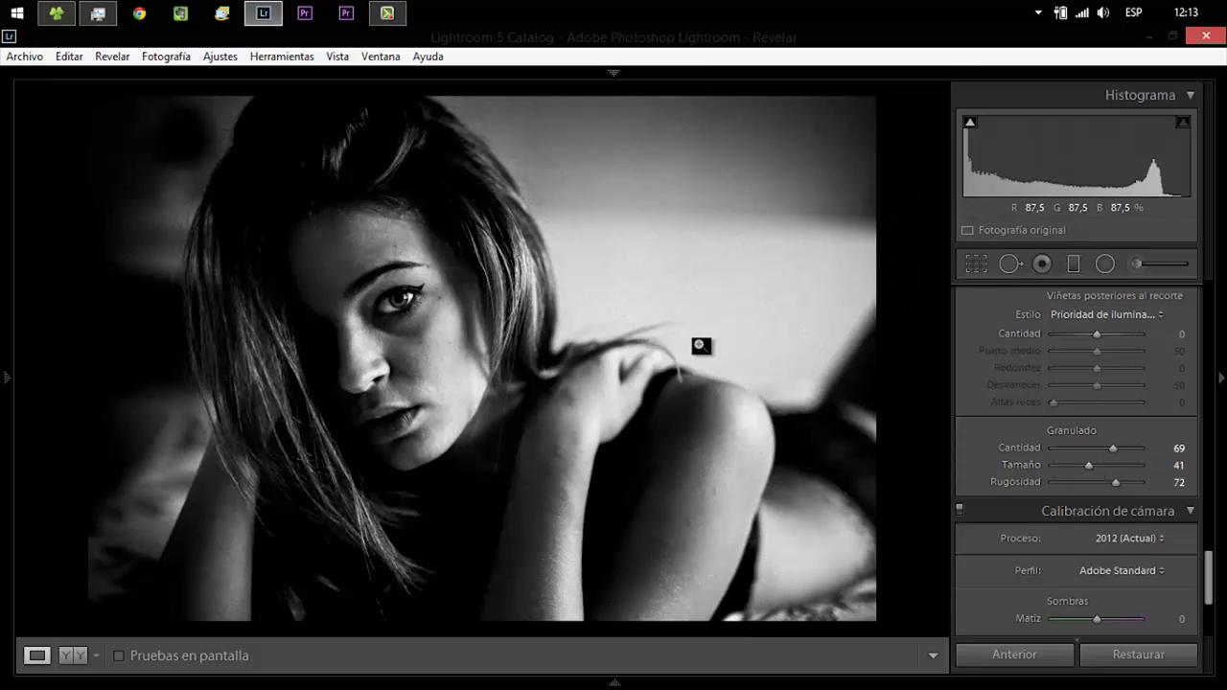
Settle the grain at size 46, roughness 76 and amount 56, checking the eye at 1:1
left_click(1103, 465)
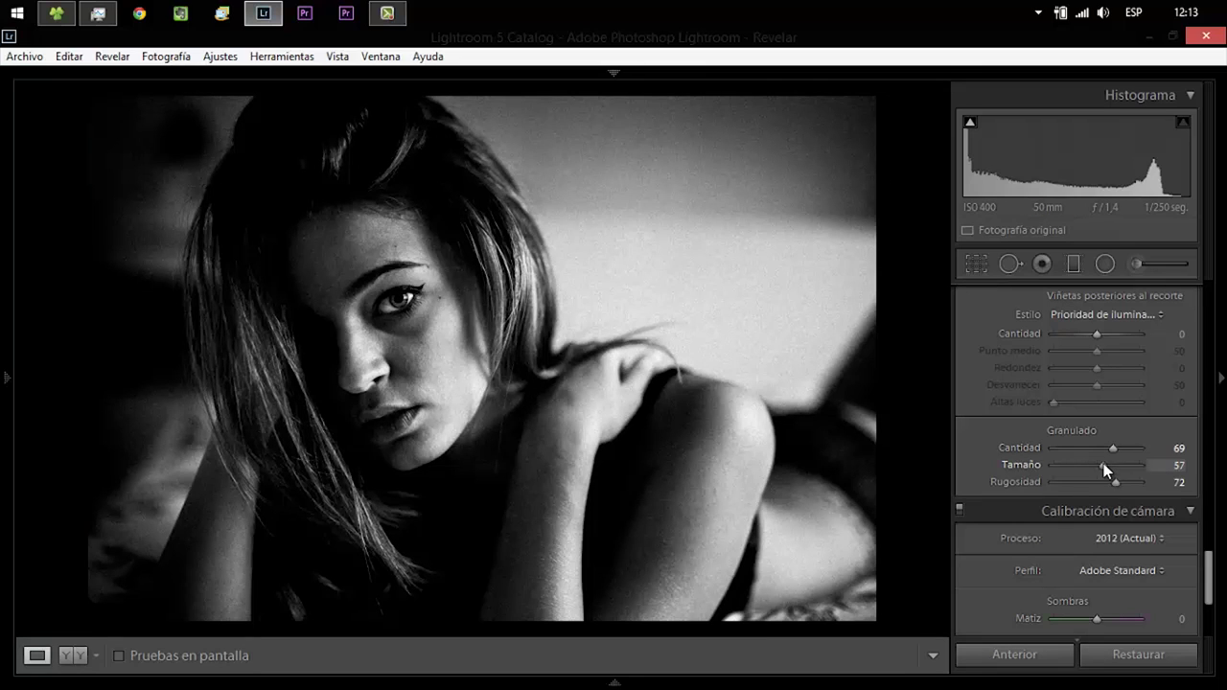
left_click_drag(1103, 465, 1093, 465)
left_click(1133, 483)
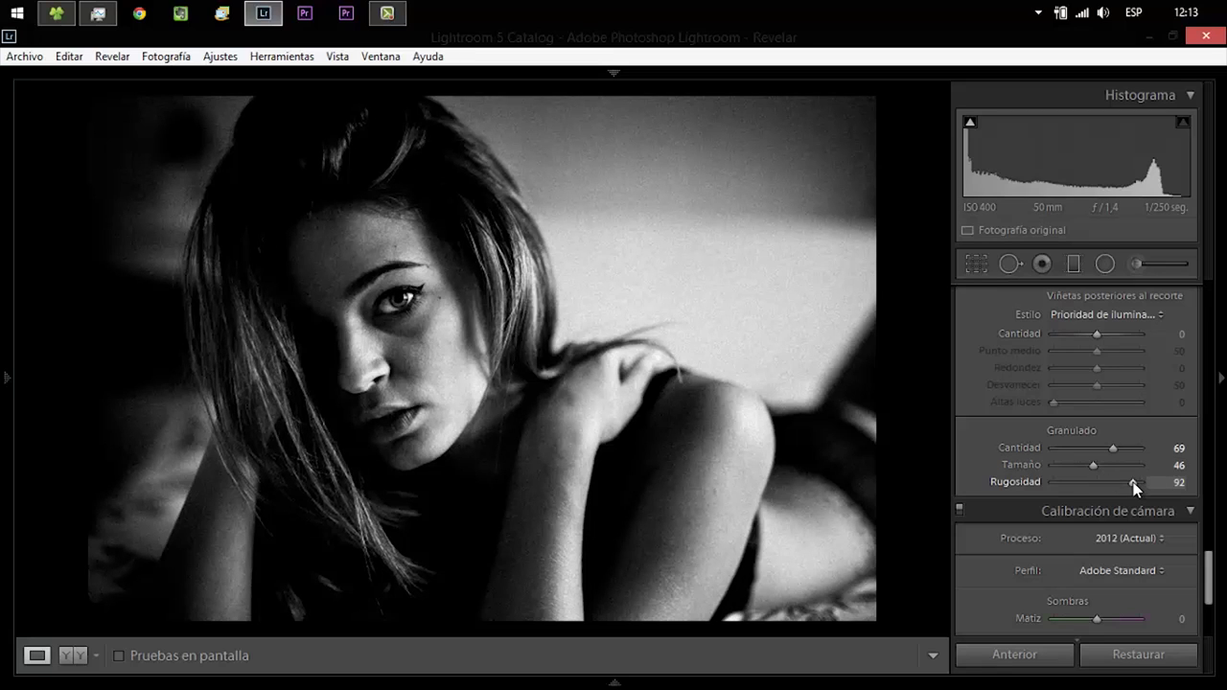
mouse_move(1137, 480)
left_mouse_down()
mouse_move(1156, 484)
mouse_move(1113, 487)
left_mouse_up()
left_click(381, 281)
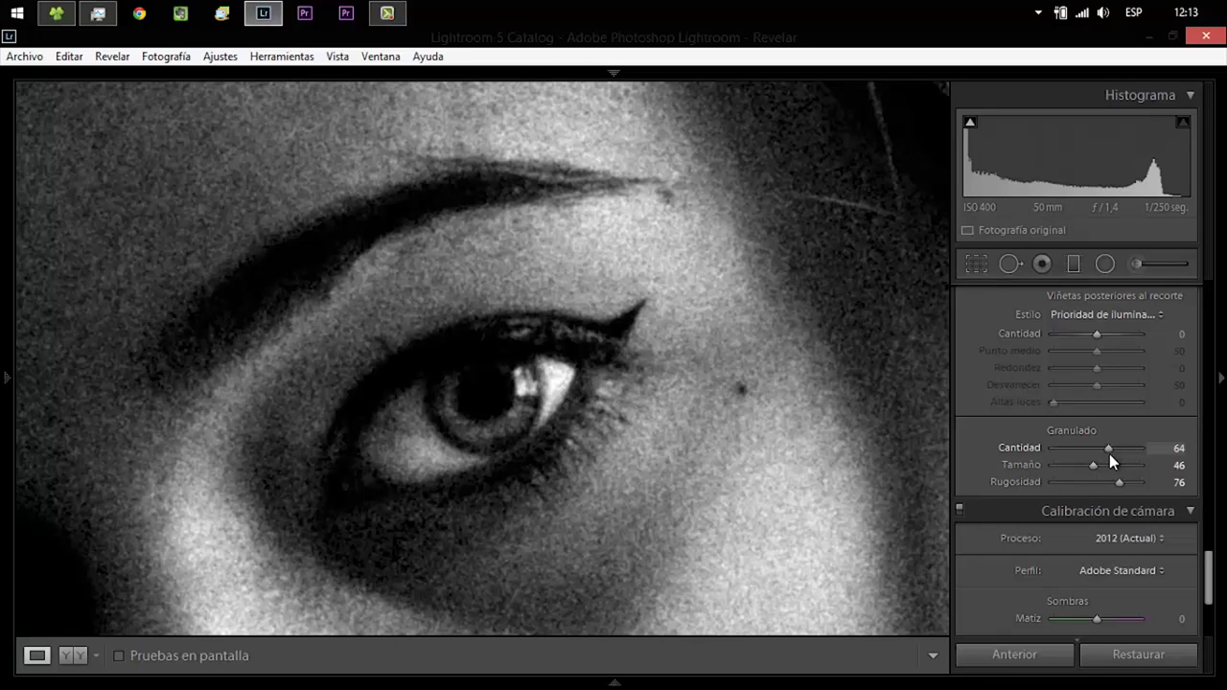
left_click_drag(1108, 455, 1101, 451)
left_click(815, 464)
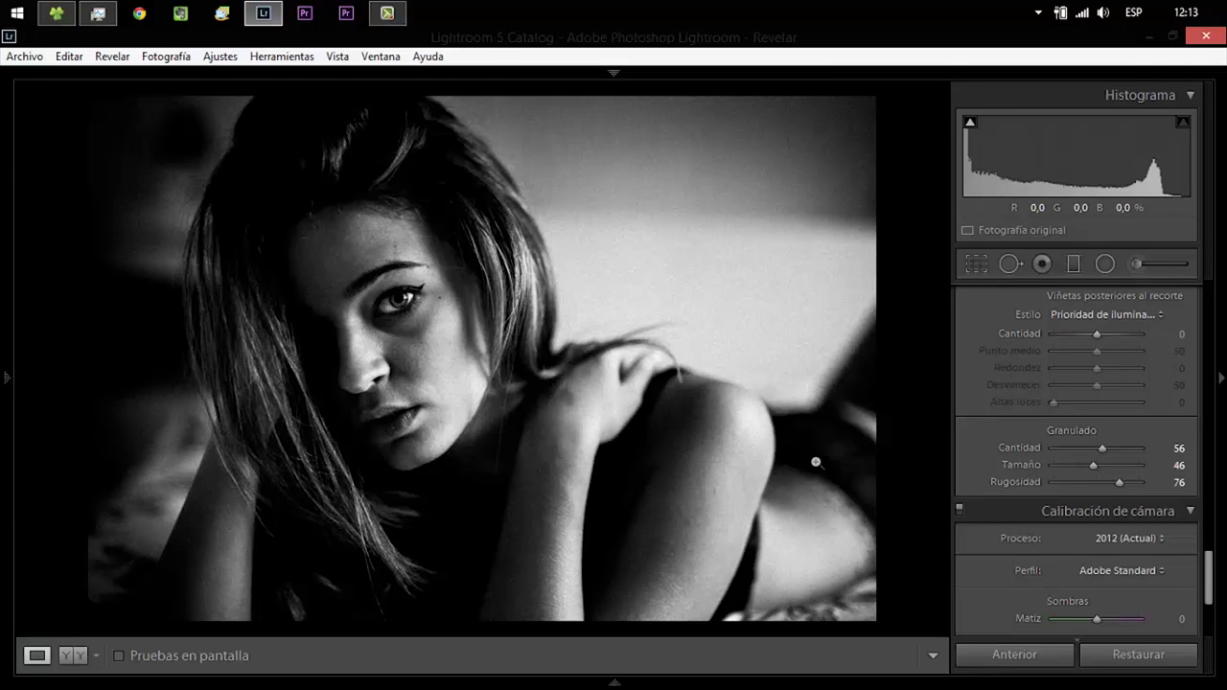
Zoom into the face and pan over nose, lips, chin and hair to inspect the grain
left_click(356, 364)
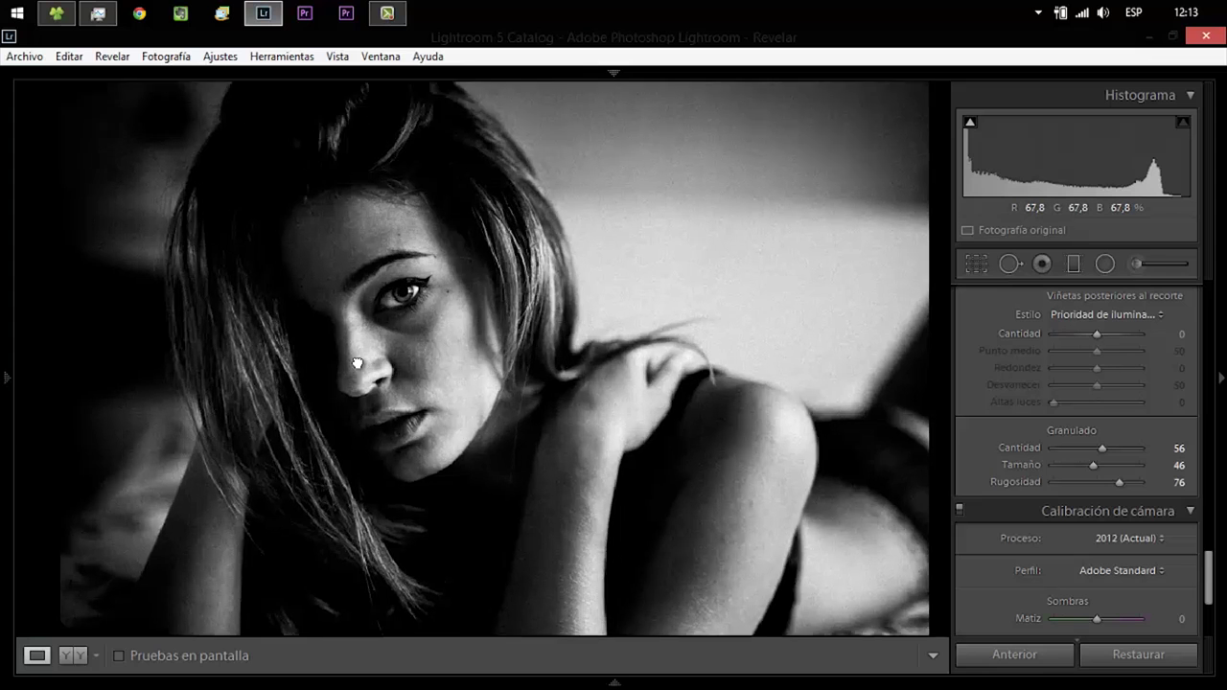
left_click_drag(627, 350, 539, 431)
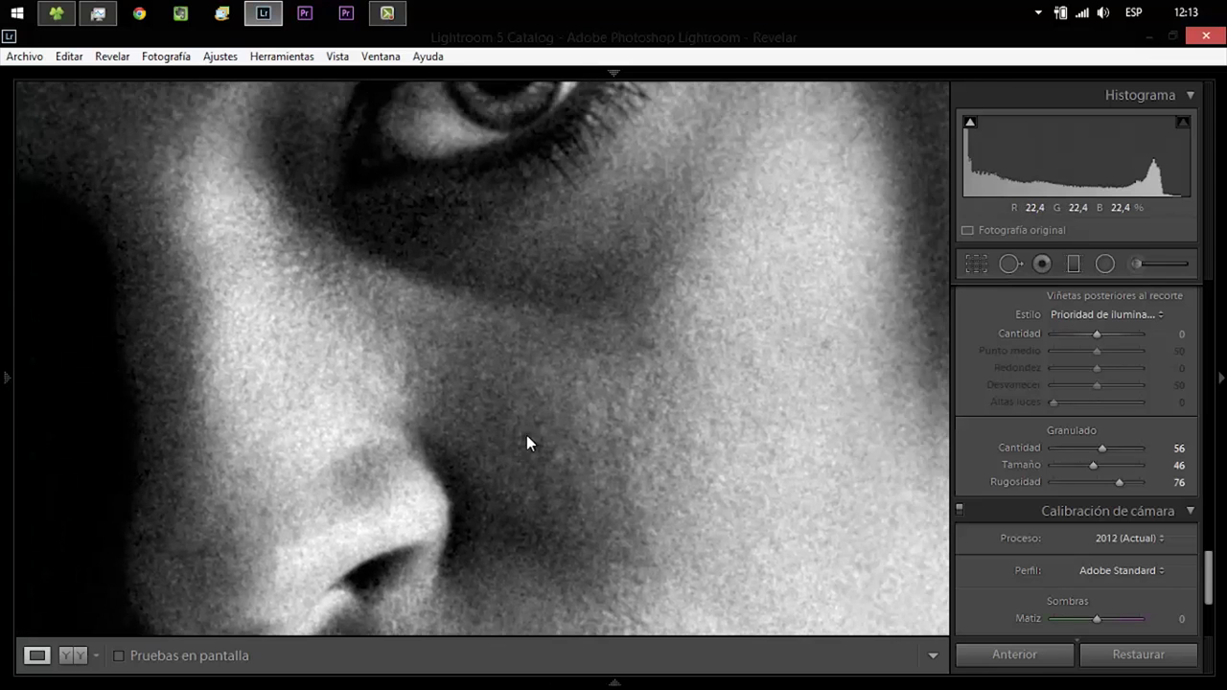
scroll(526, 443, "up", 2)
scroll(534, 402, "up", 2)
scroll(528, 391, "up", 2)
scroll(512, 411, "up", 1)
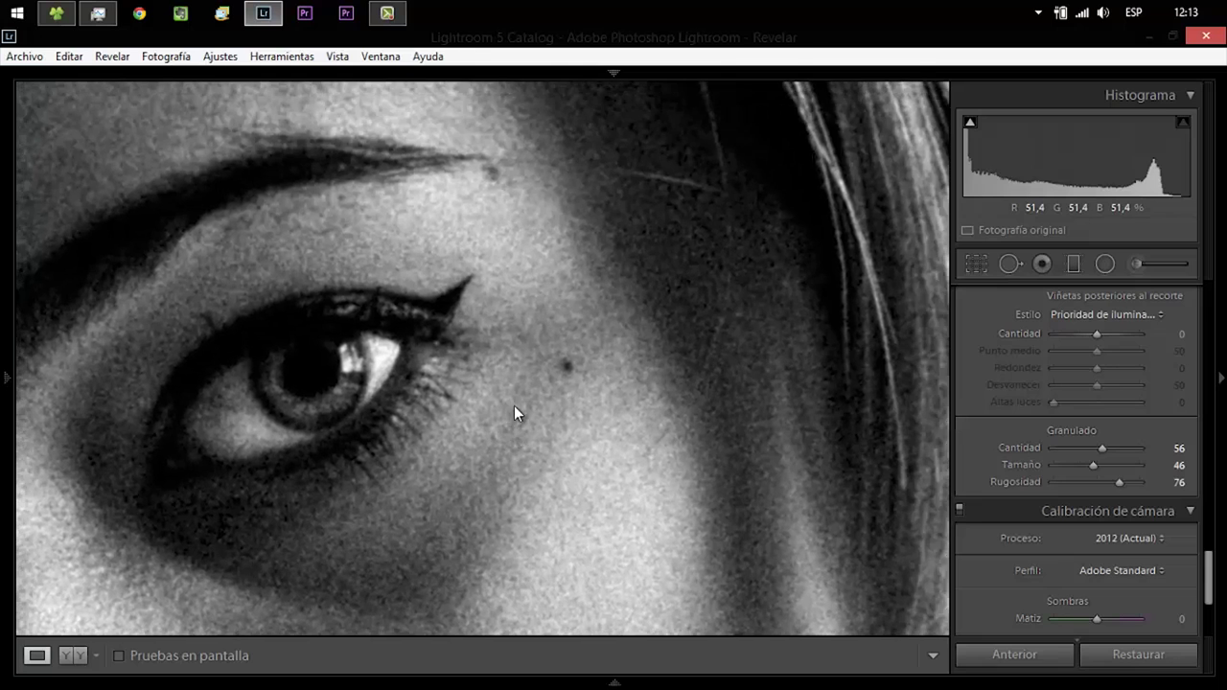
left_click_drag(536, 526, 545, 192)
left_click_drag(643, 501, 645, 173)
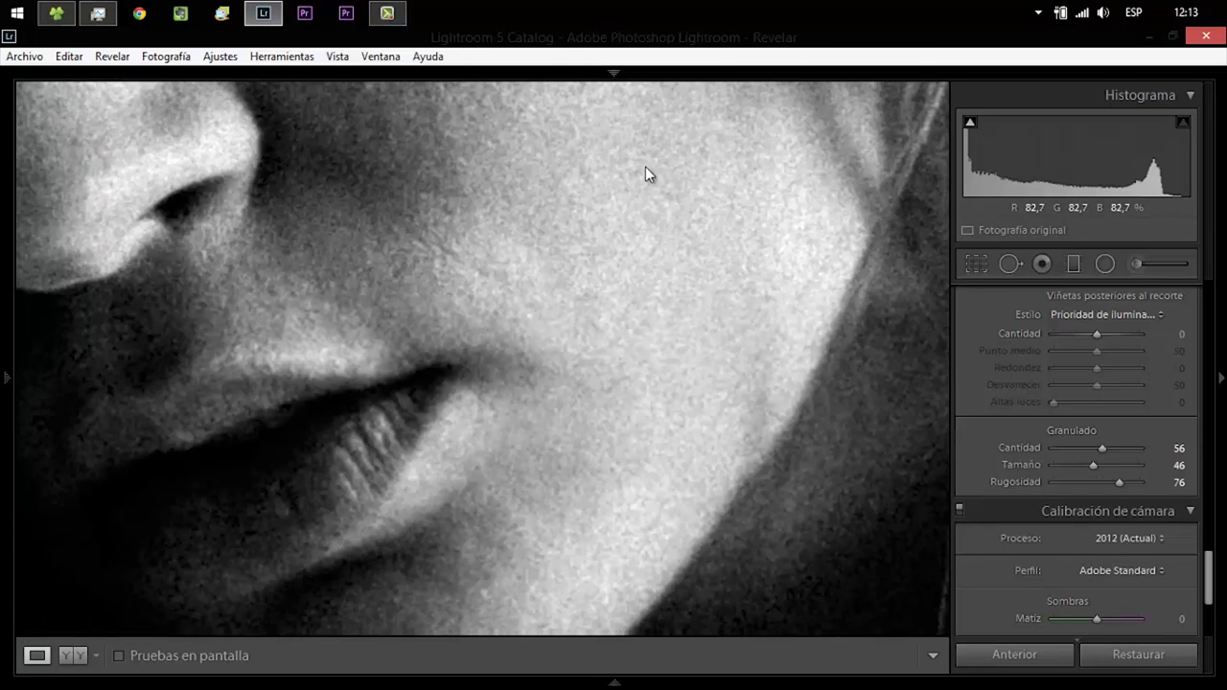
left_click_drag(629, 250, 630, 186)
left_click_drag(415, 413, 685, 163)
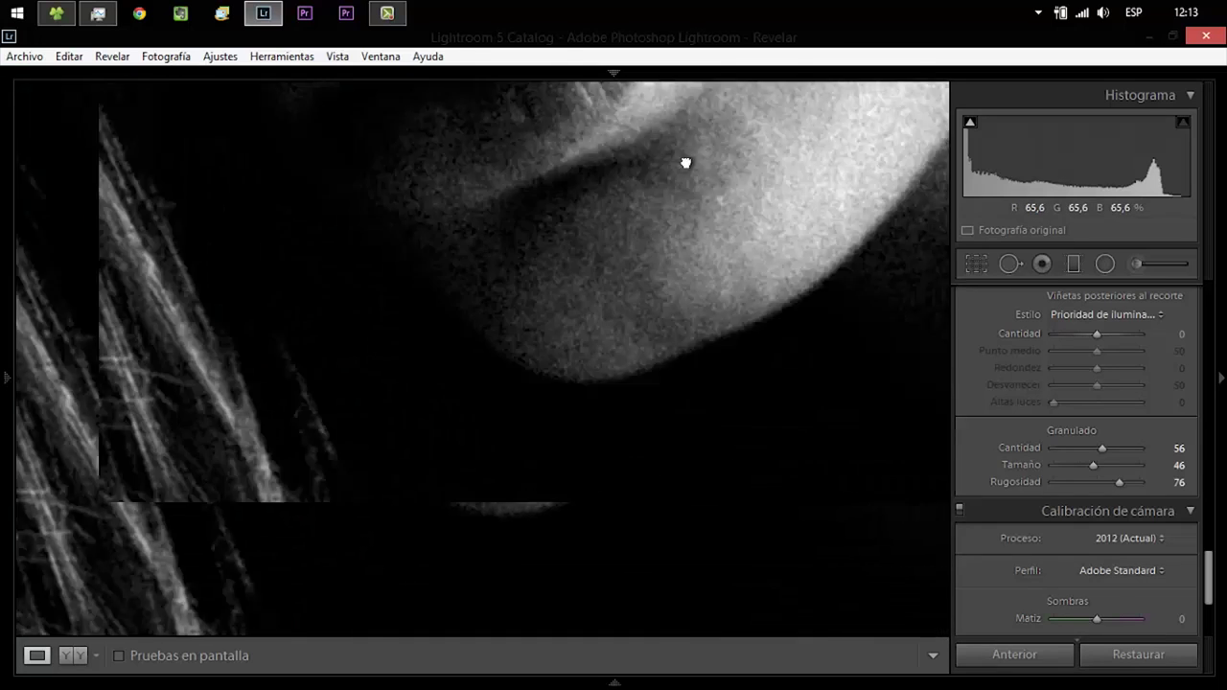
left_click(261, 437)
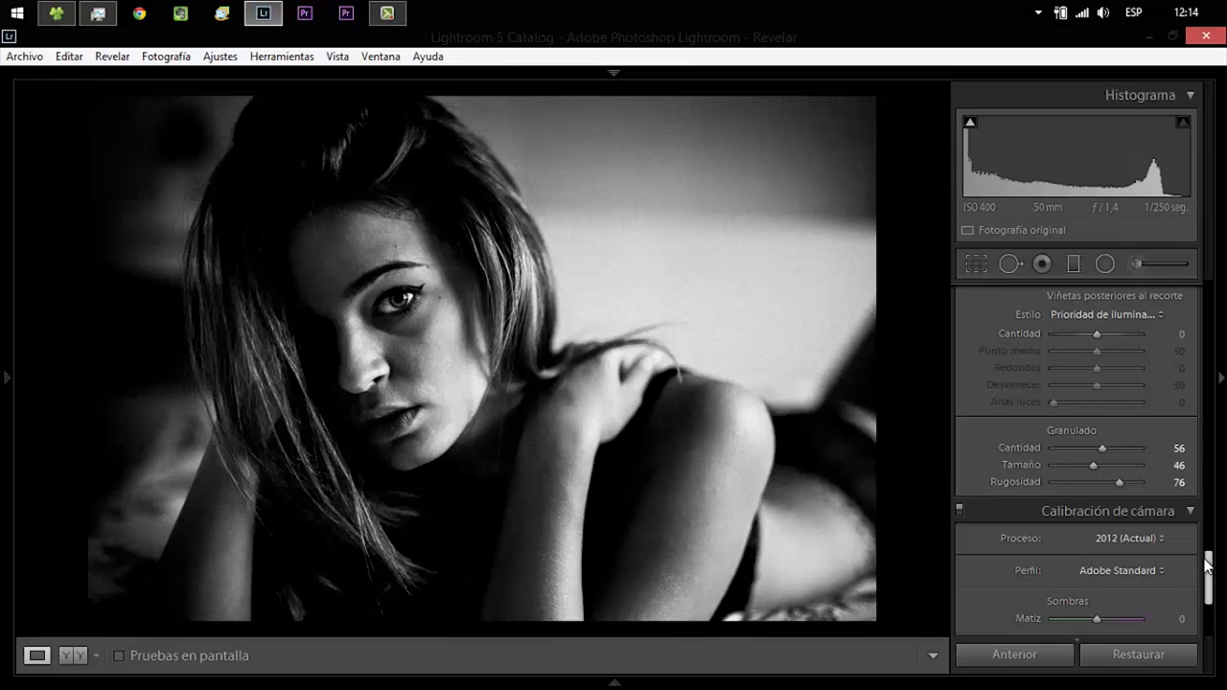
Raise Claridad to +25, check the face at 1:1, then darken Sombras to about −33
left_click_drag(1206, 564, 1208, 287)
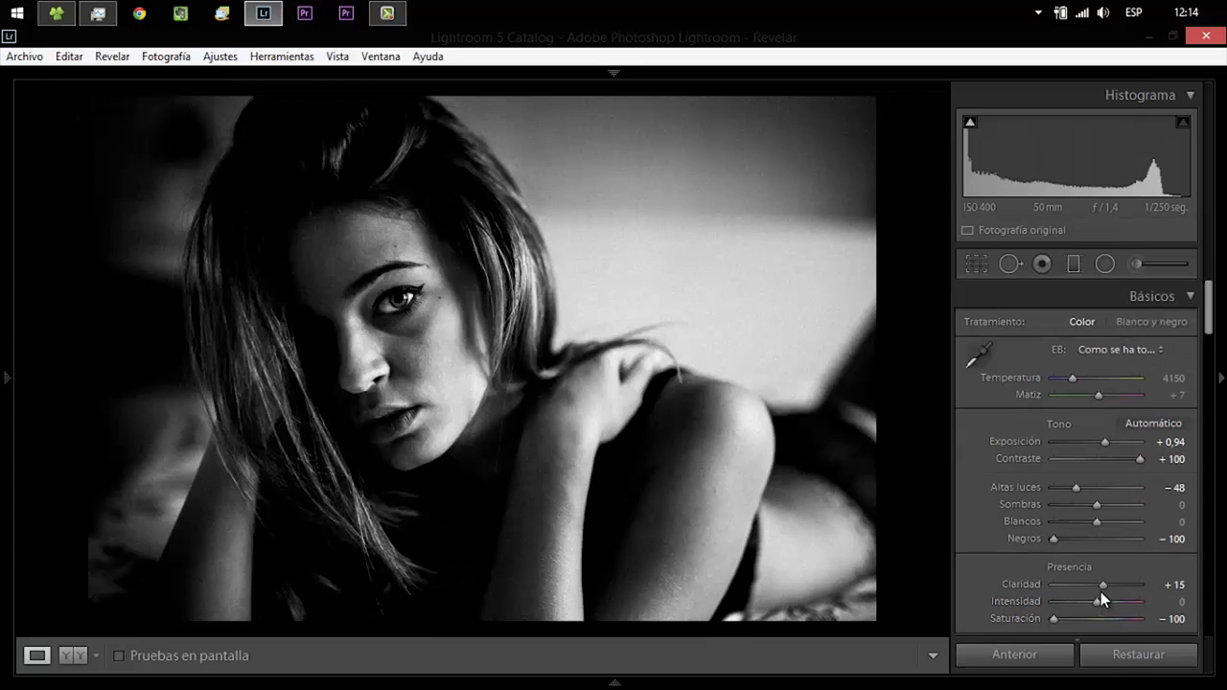
left_click_drag(1103, 585, 1106, 587)
left_click(400, 367)
left_click_drag(396, 294, 453, 534)
left_click(450, 526)
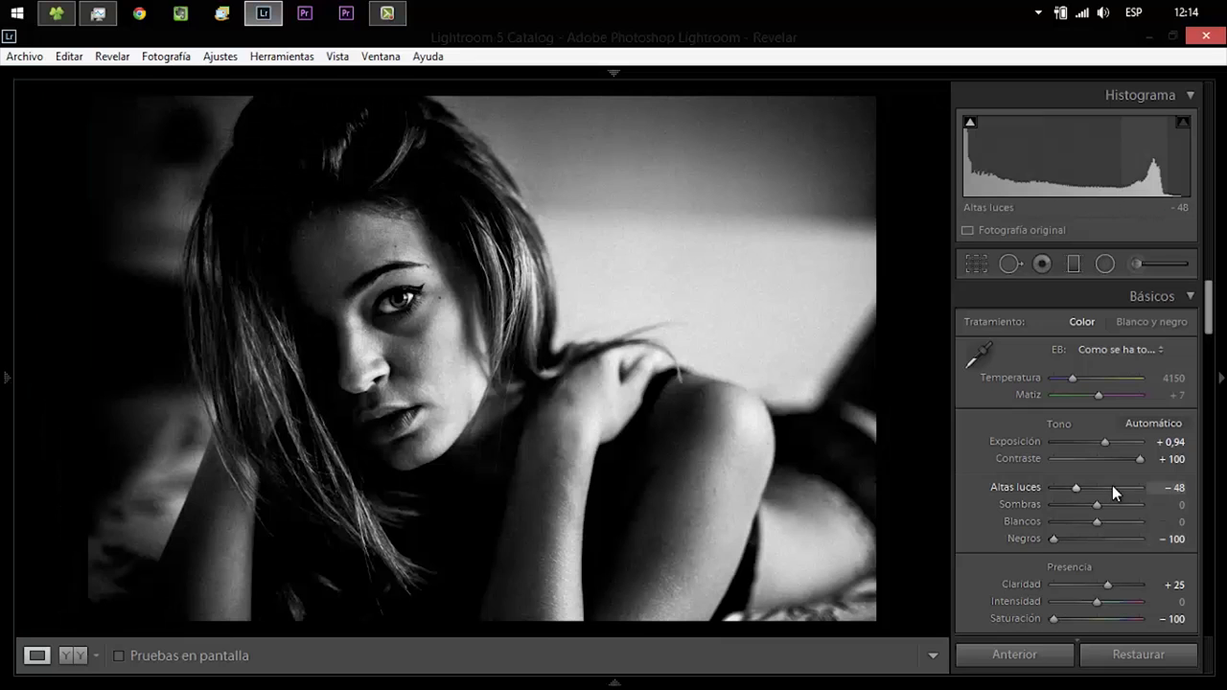
left_click_drag(1092, 506, 1080, 507)
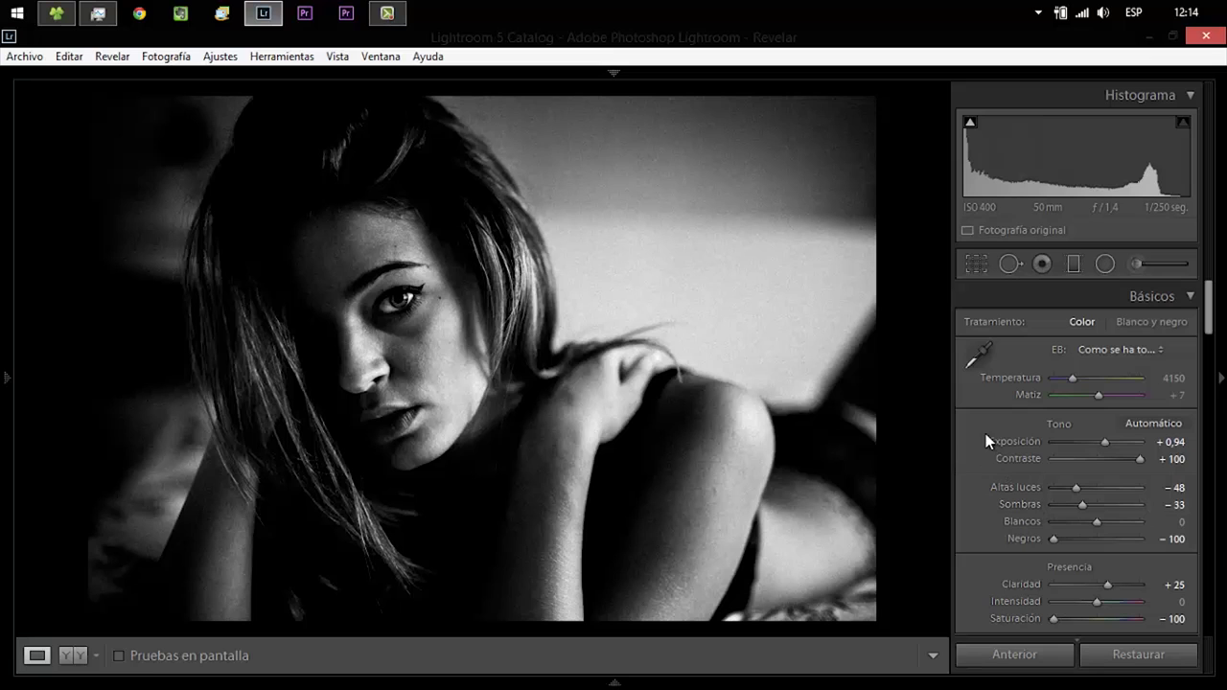
mouse_move(613, 682)
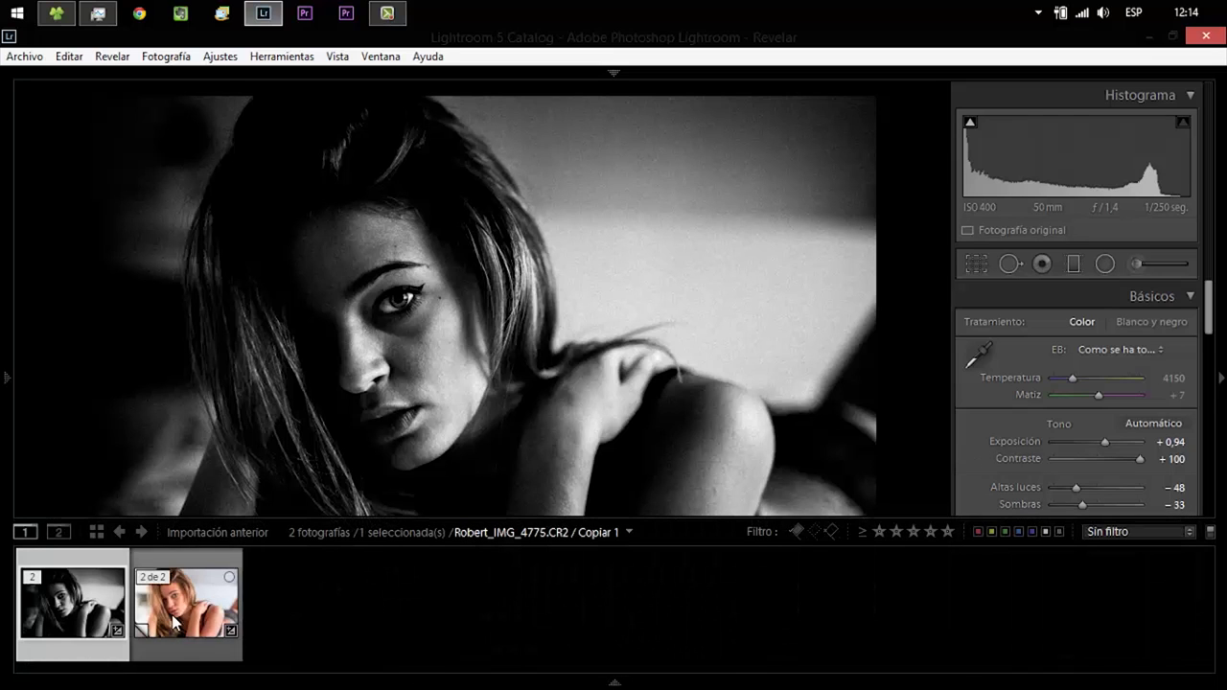
Compare in a top/bottom before/after layout, then return to Loupe on the colour copy
left_click(83, 656)
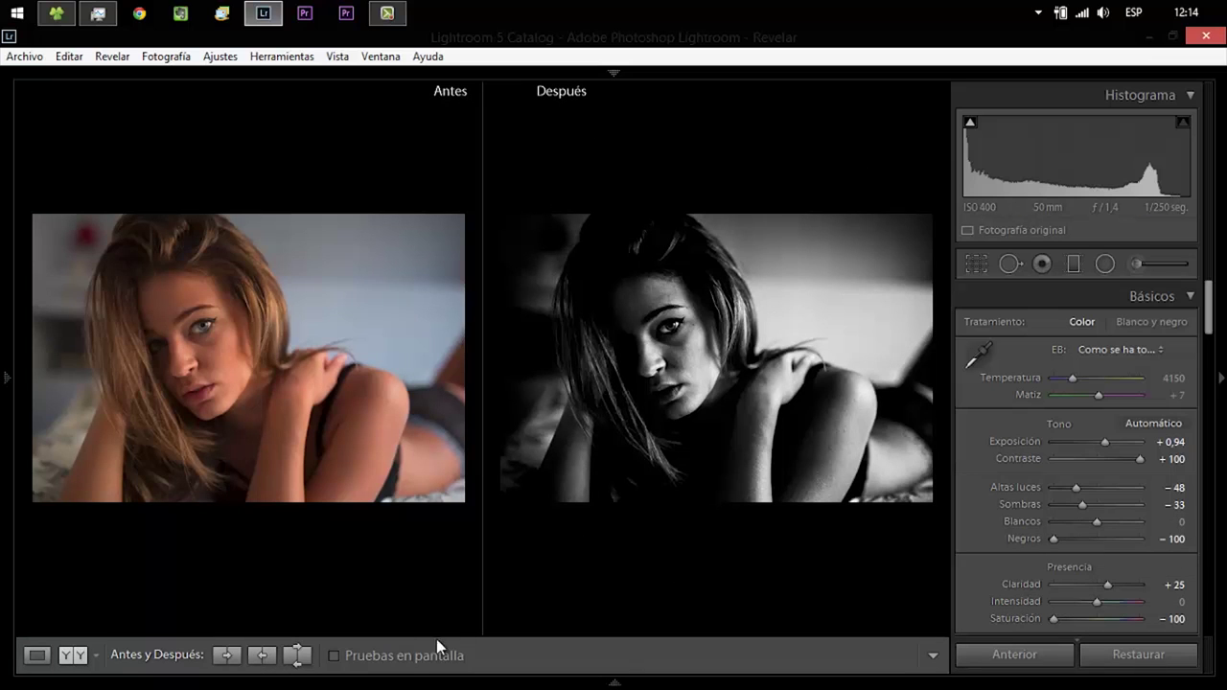
left_click(100, 656)
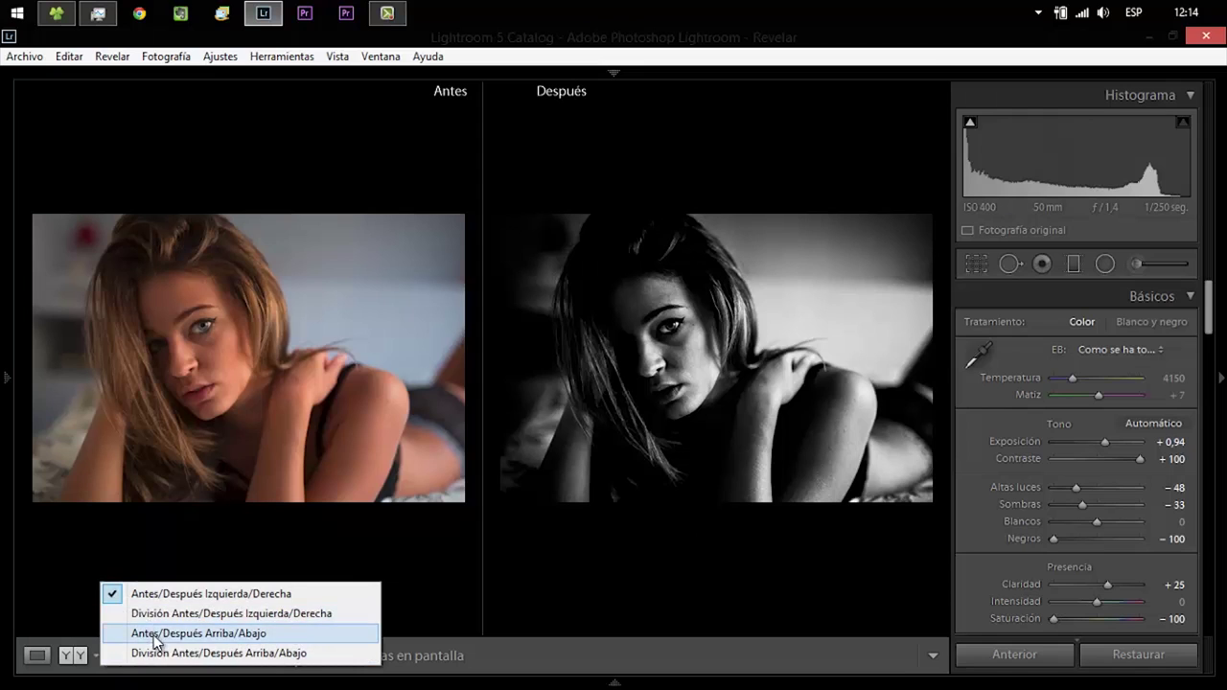
left_click(196, 634)
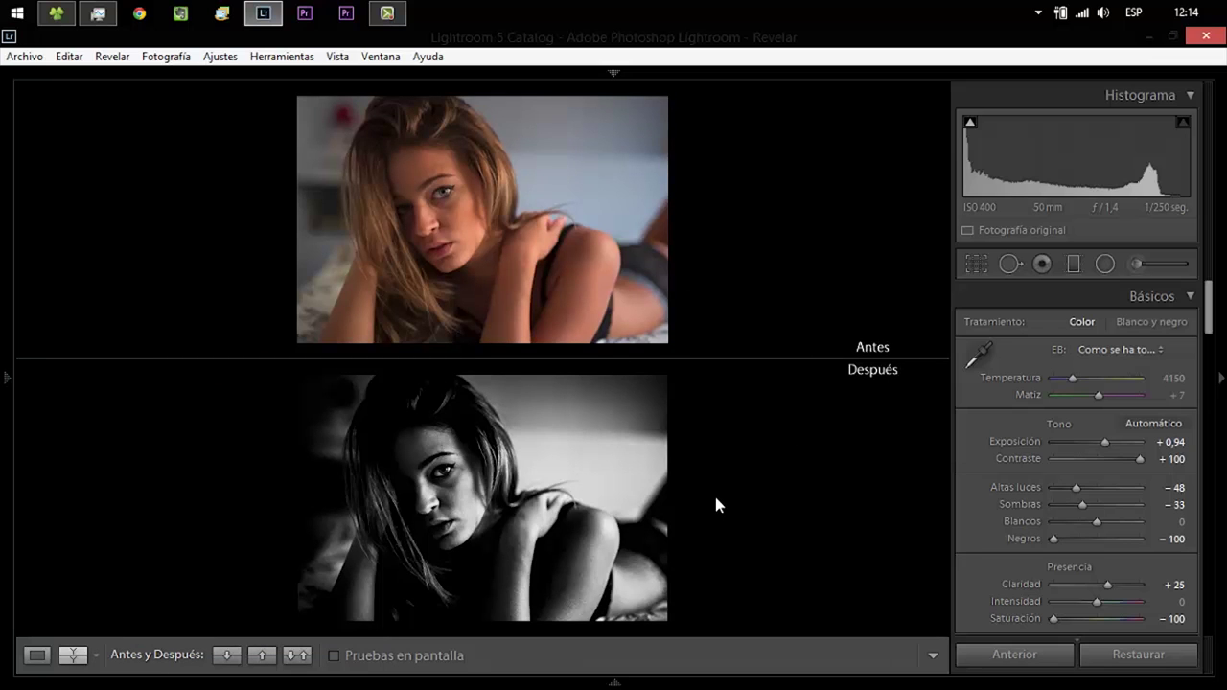
left_click(614, 682)
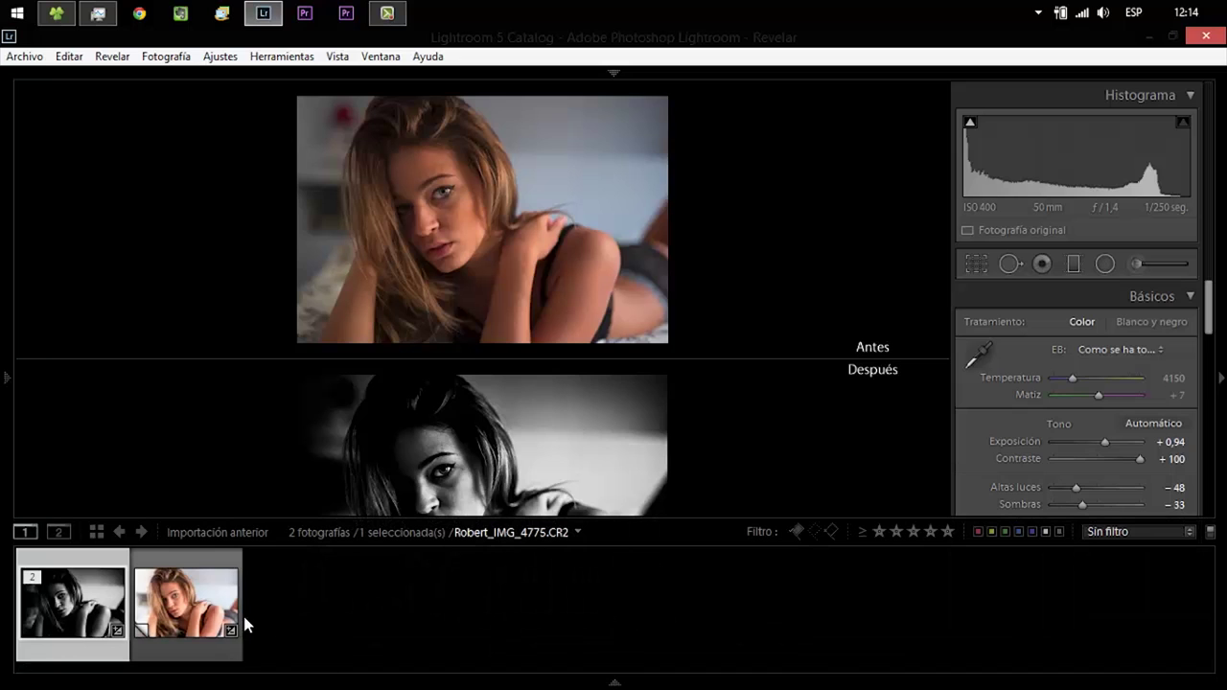
left_click(239, 621)
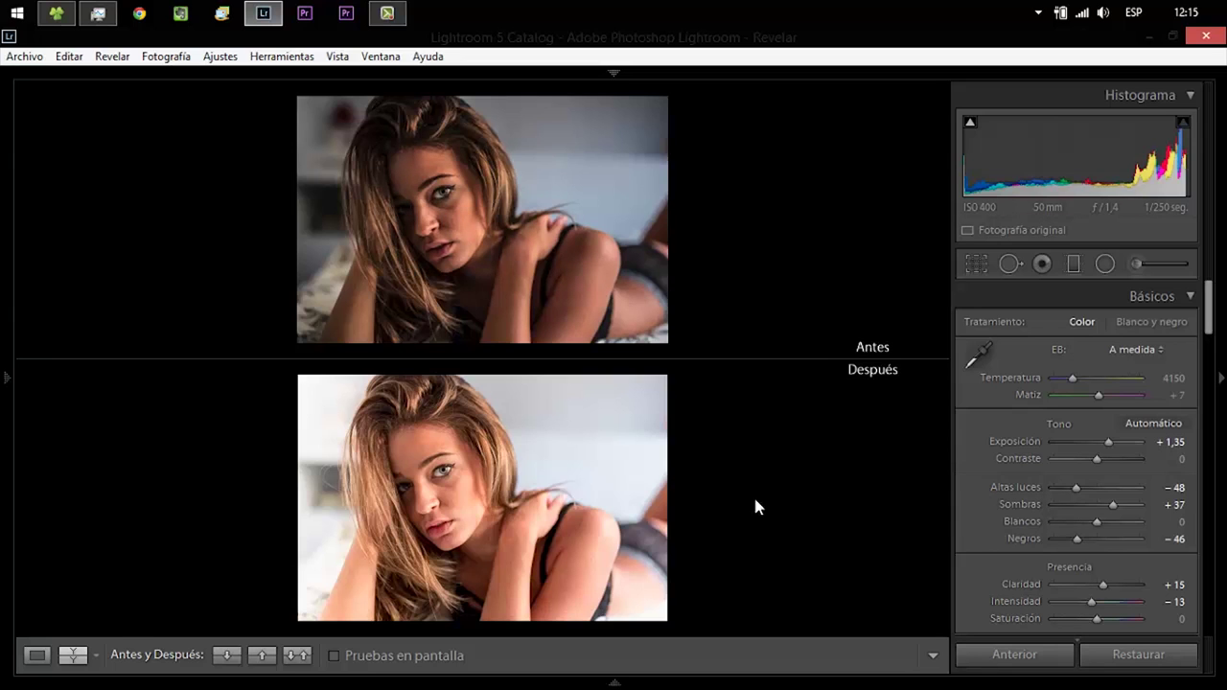
left_click(37, 654)
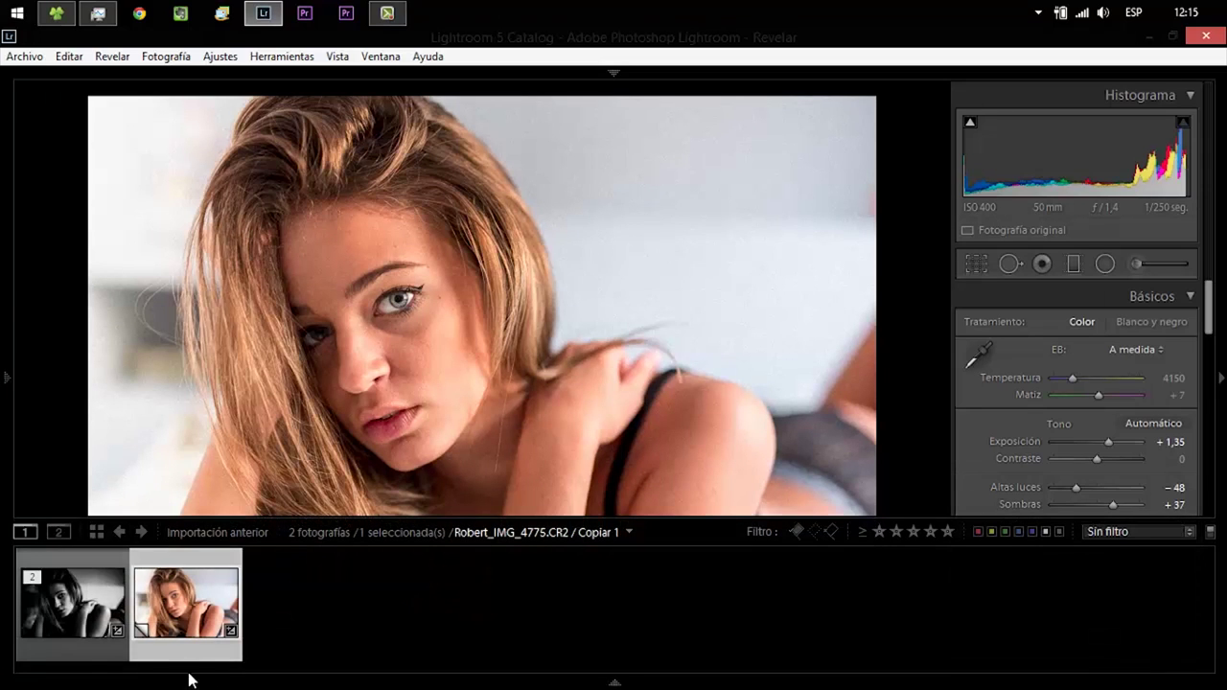
Straighten the black-and-white version with a rotation of about −1.18° and apply the crop
left_click(72, 602)
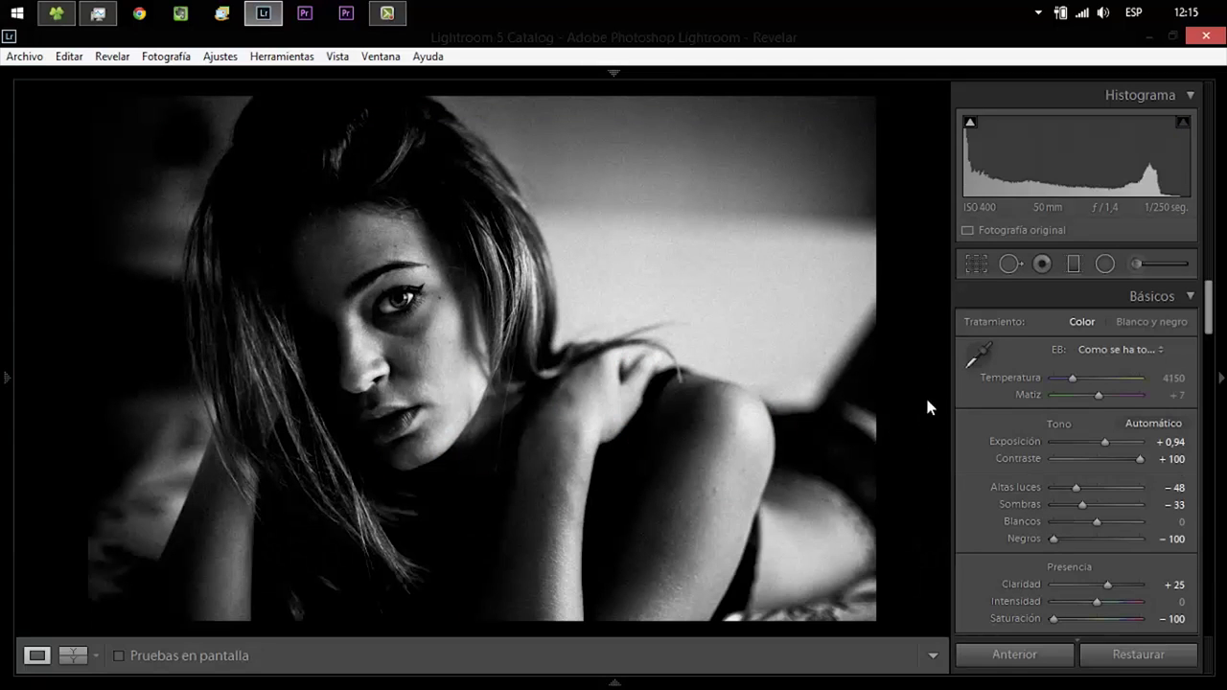
left_click(977, 266)
left_click_drag(909, 333, 909, 325)
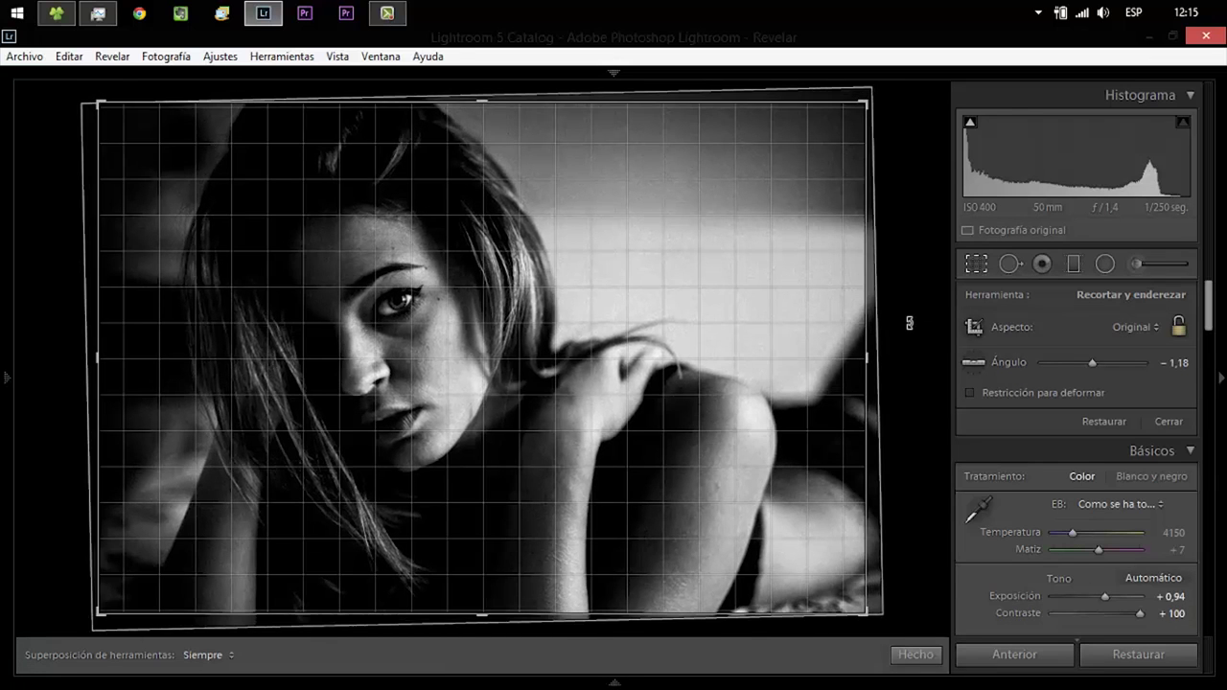
key("Return")
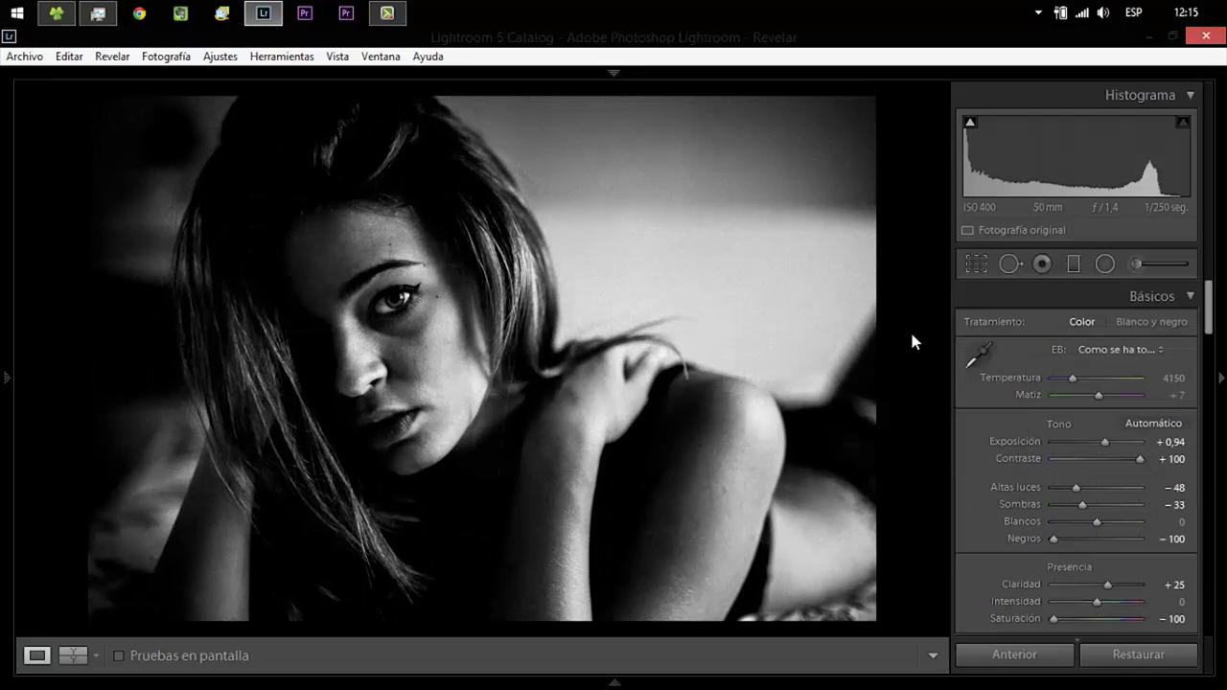
Compare the colour and black-and-white versions, ending on the colour copy
mouse_move(614, 682)
left_click(160, 594)
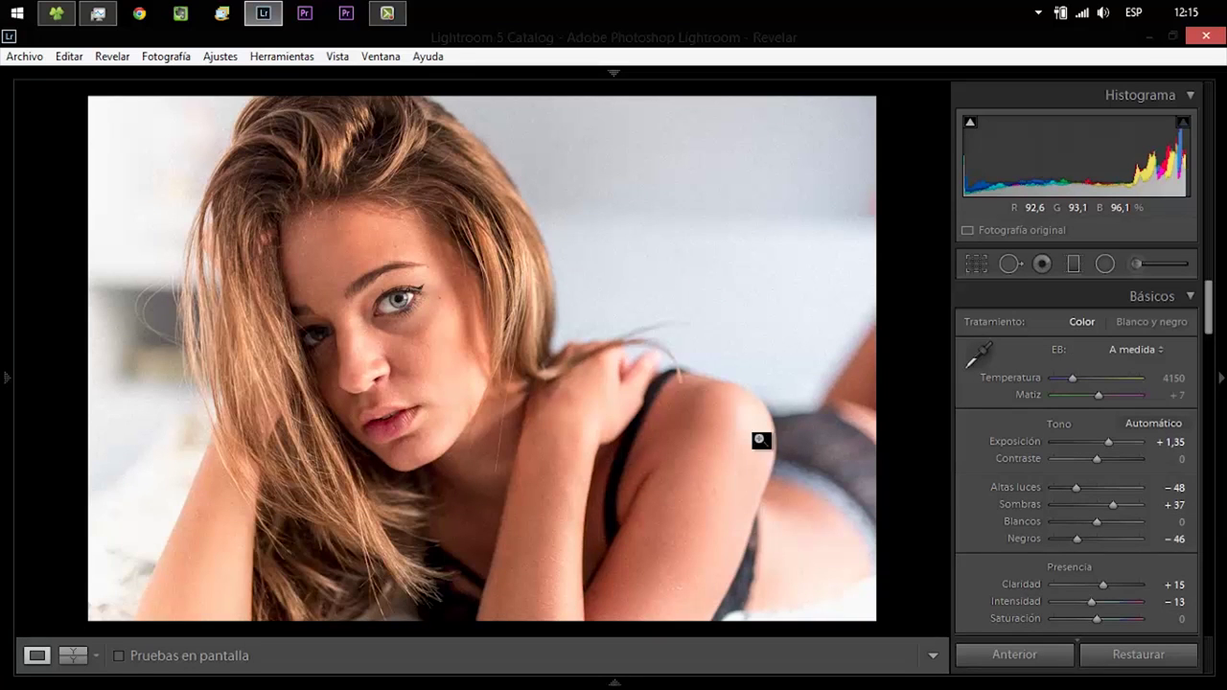
mouse_move(614, 682)
left_click(77, 637)
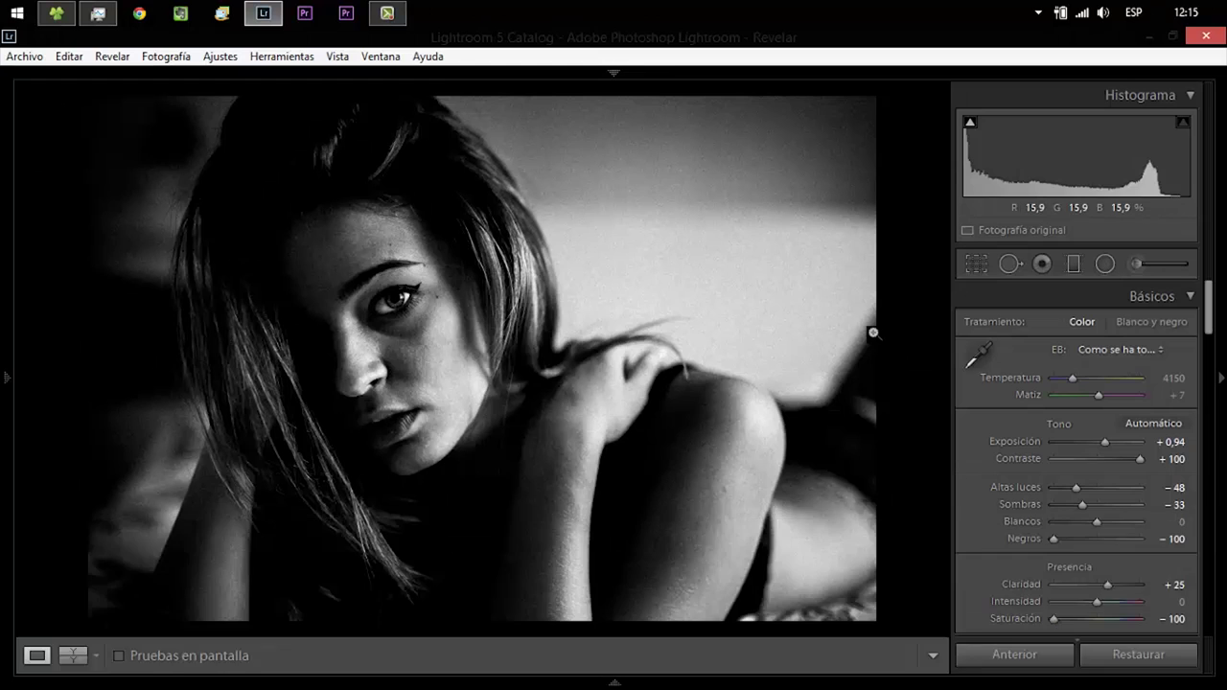
left_click(186, 602)
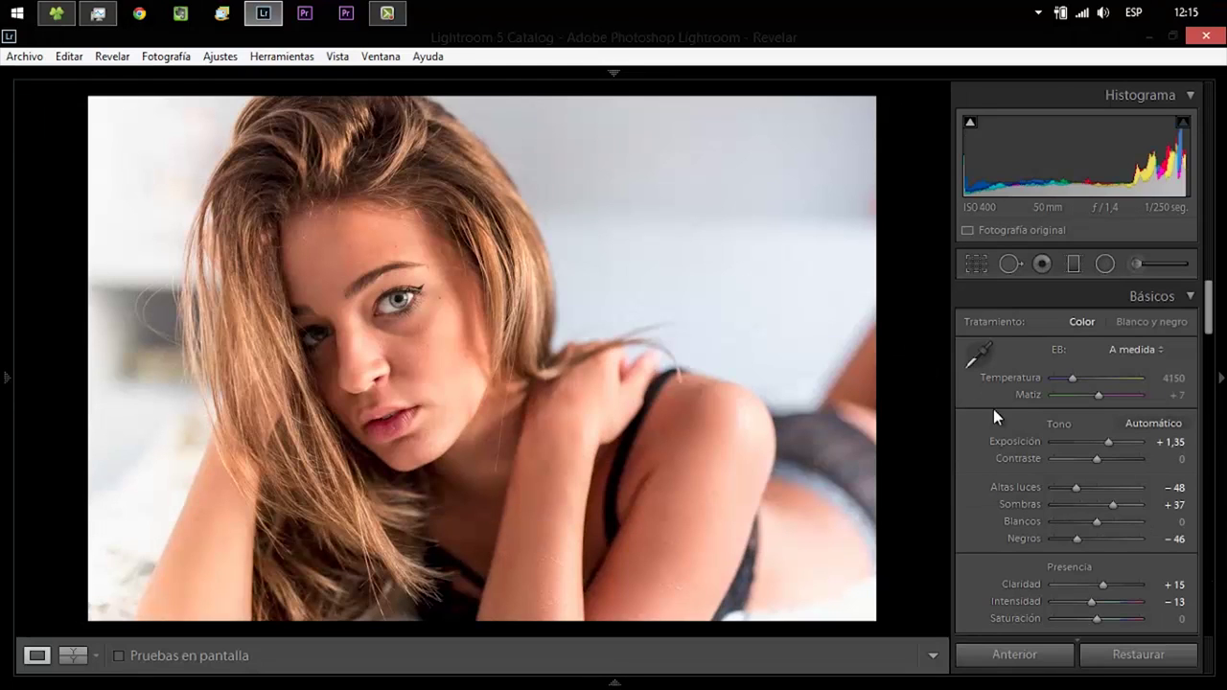
Reset the colour copy's Sombras from +37 and set it to −23, then return to the black-and-white copy
double_click(1112, 504)
left_click(1077, 505)
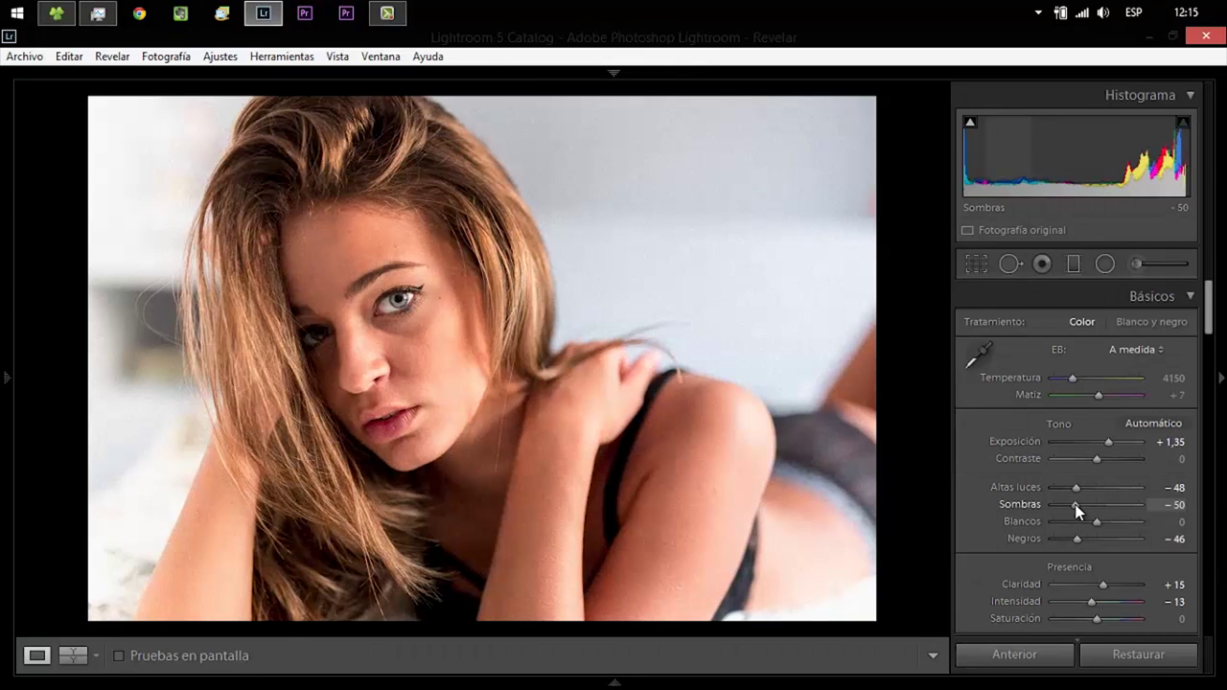
left_click_drag(1079, 504, 1087, 504)
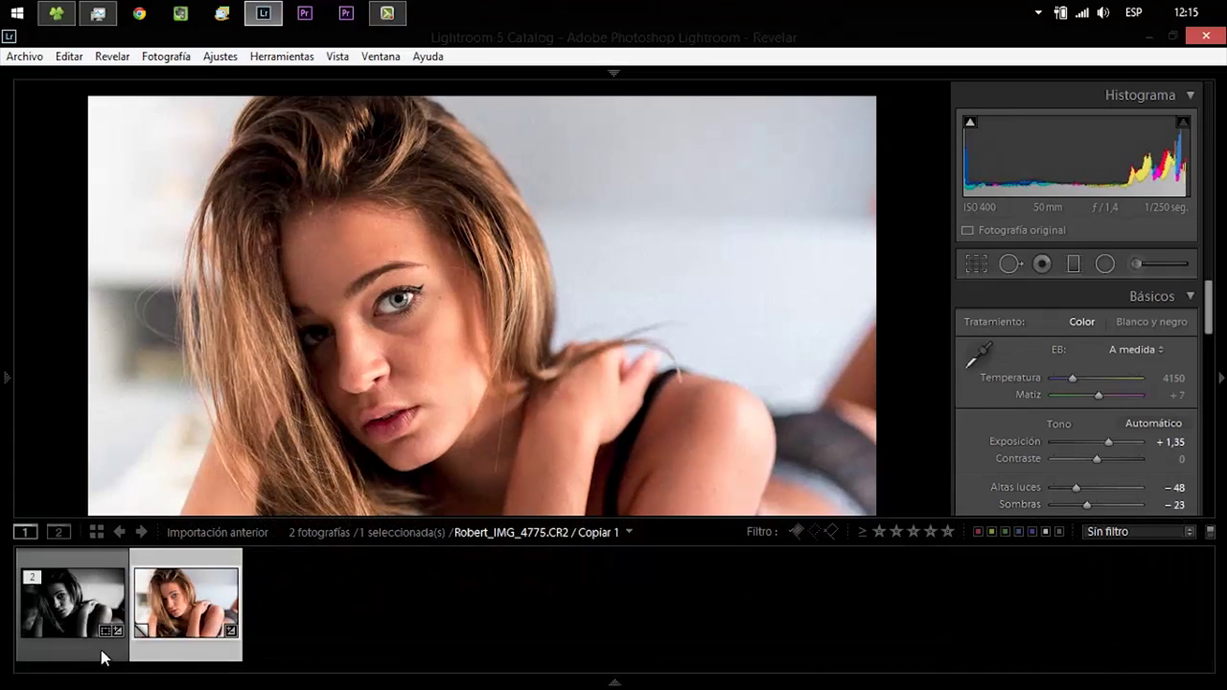
left_click(102, 655)
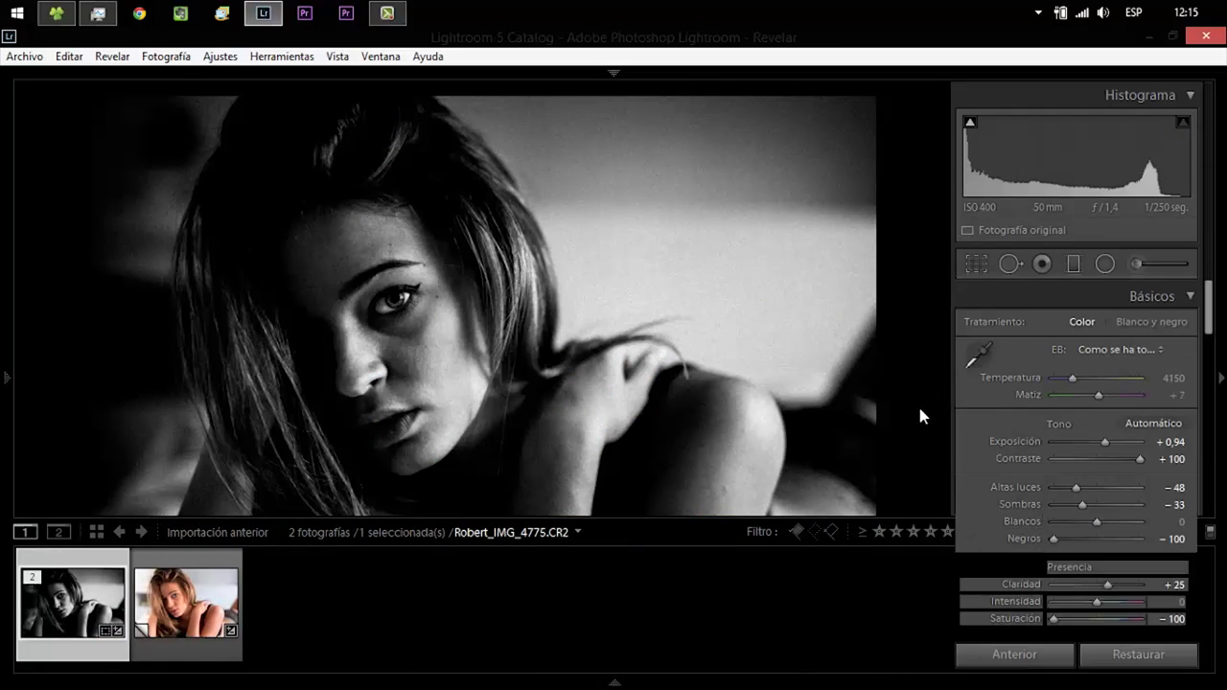